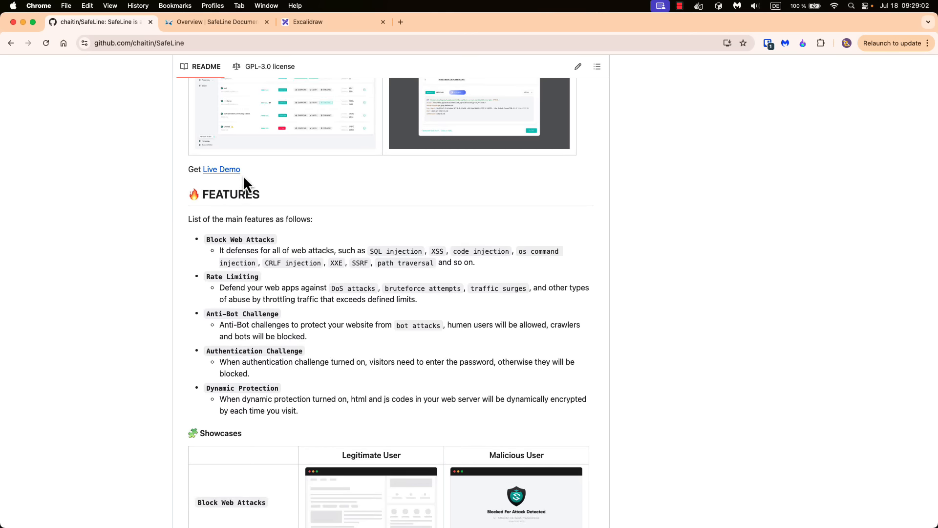
- Open the live demo dashboard in a new tab, then switch to the SafeLine documentation Overview tab
{"action": "left_click", "coordinate": [220, 172], "text": "super"}
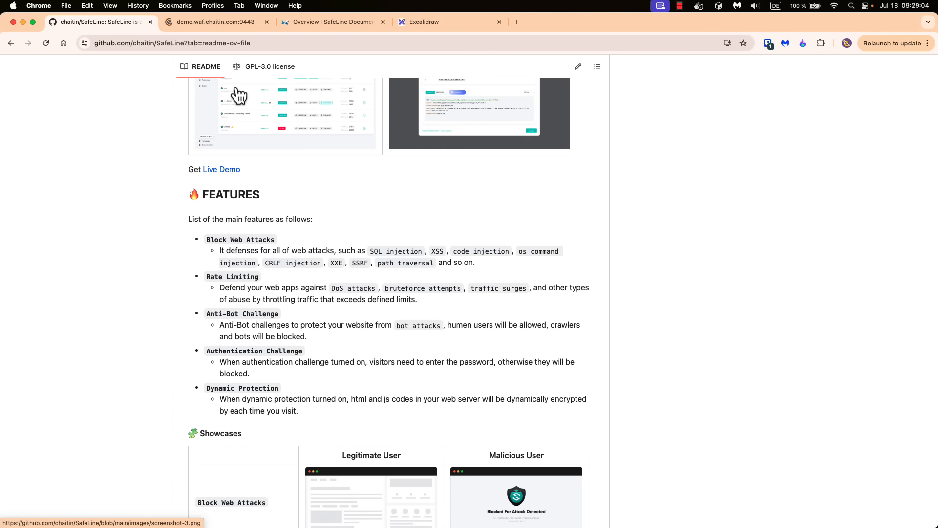
{"action": "left_click", "coordinate": [209, 24]}
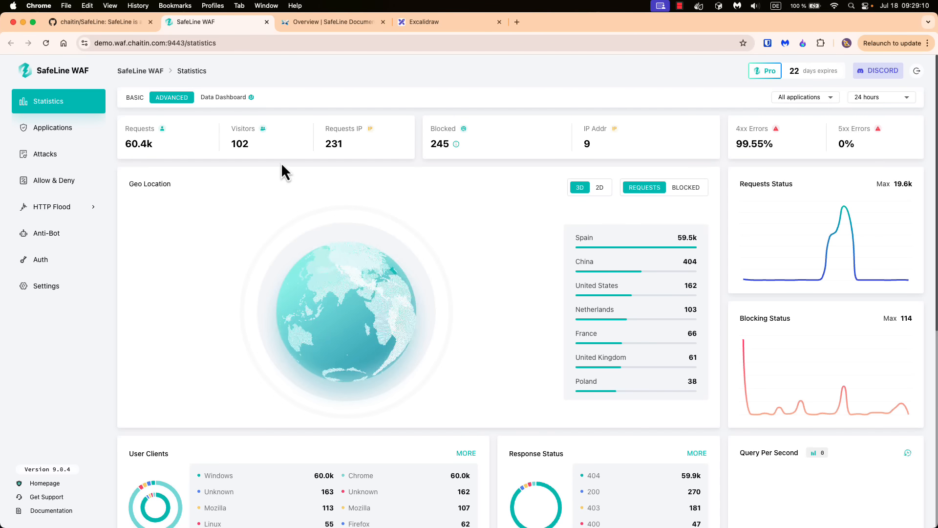
{"action": "left_click", "coordinate": [310, 25]}
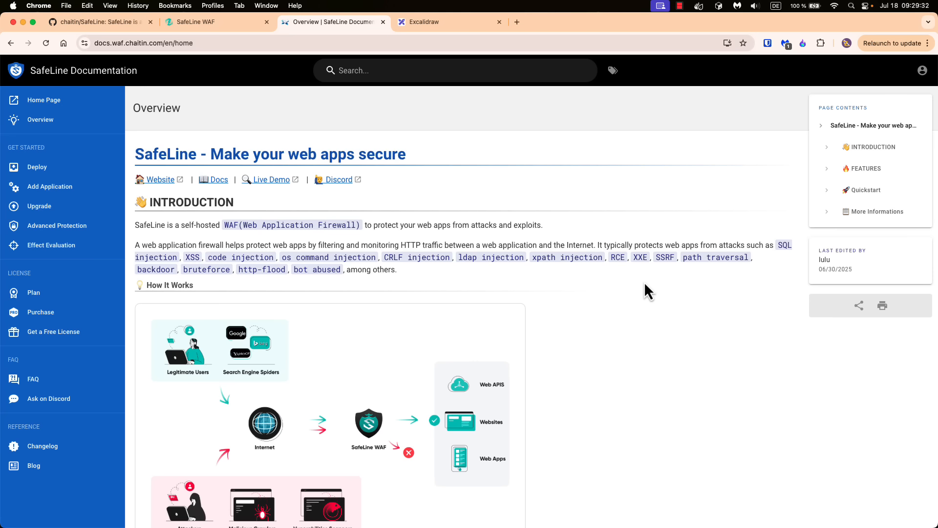
{"action": "left_click_drag", "start_coordinate": [293, 257], "coordinate": [342, 268]}
{"action": "left_click", "coordinate": [473, 277]}
{"action": "scroll", "coordinate": [535, 310], "scroll_direction": "down", "scroll_amount": 5}
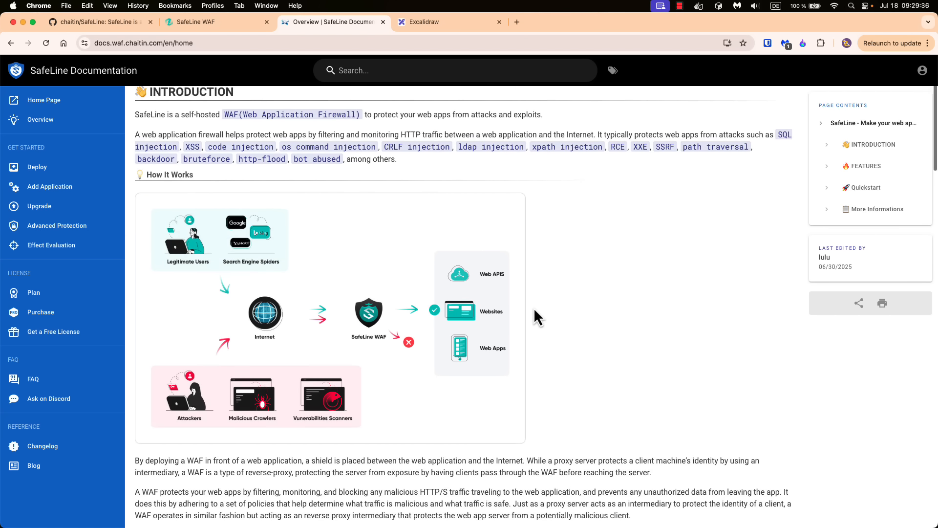
{"action": "key", "text": "super+equal"}
{"action": "key", "text": "super+equal"}
{"action": "scroll", "coordinate": [372, 211], "scroll_direction": "down", "scroll_amount": 3}
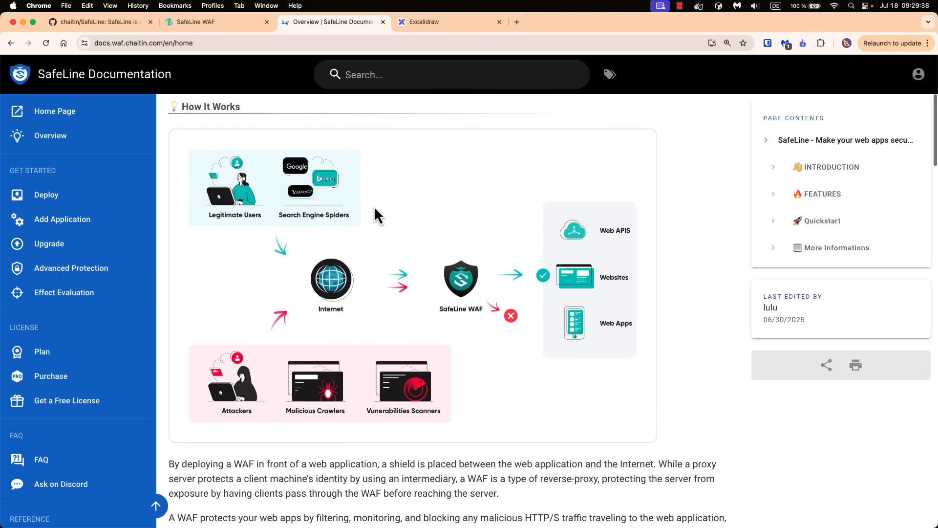
{"action": "scroll", "coordinate": [374, 208], "scroll_direction": "up", "scroll_amount": 1}
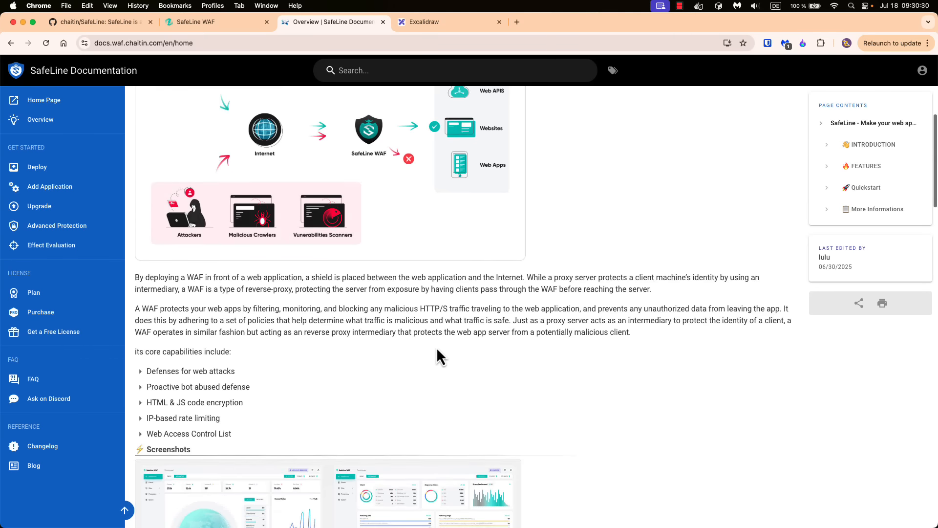
{"action": "scroll", "coordinate": [438, 350], "scroll_direction": "down", "scroll_amount": 5}
{"action": "scroll", "coordinate": [351, 331], "scroll_direction": "down", "scroll_amount": 1}
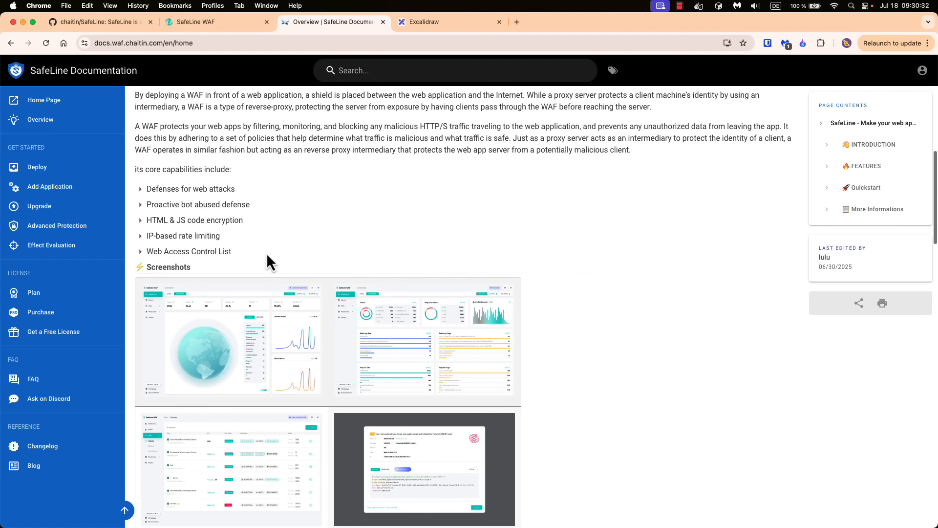
{"action": "scroll", "coordinate": [324, 266], "scroll_direction": "down", "scroll_amount": 3}
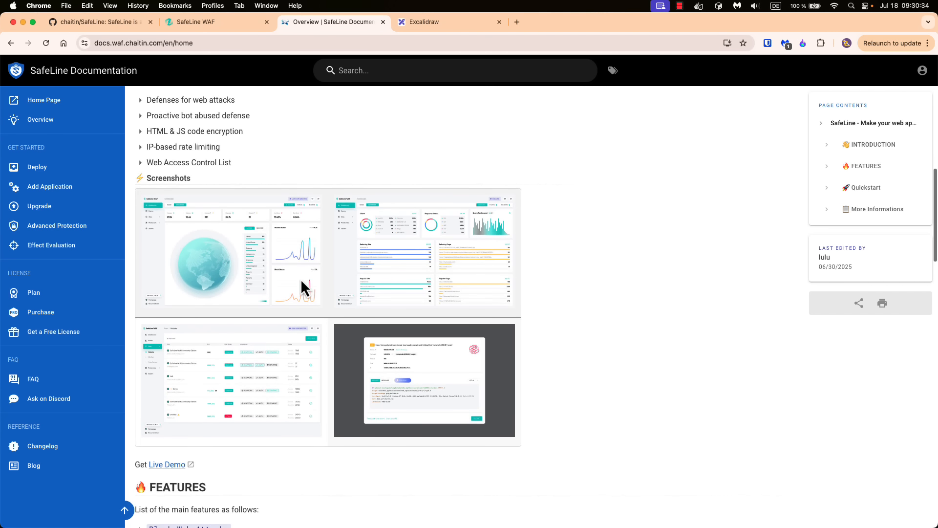
{"action": "scroll", "coordinate": [283, 297], "scroll_direction": "down", "scroll_amount": 3}
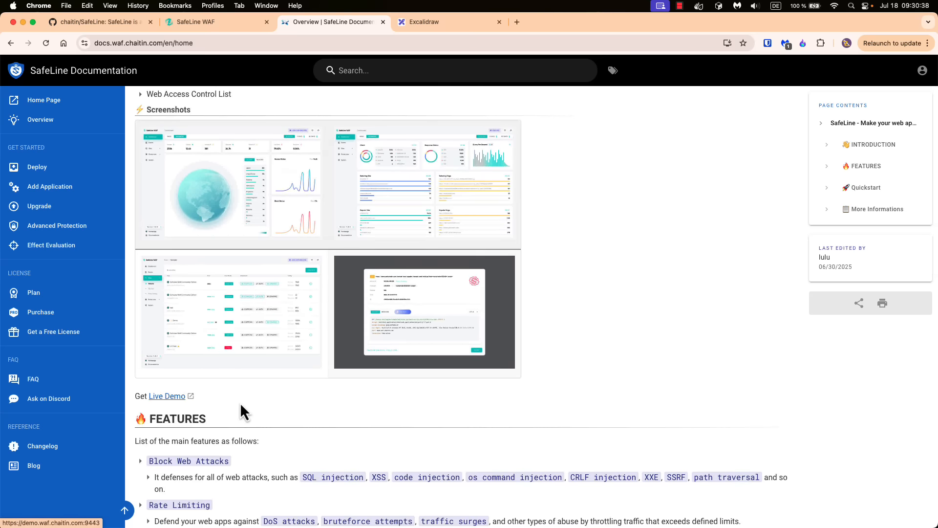
{"action": "scroll", "coordinate": [239, 403], "scroll_direction": "down", "scroll_amount": 5}
{"action": "scroll", "coordinate": [236, 342], "scroll_direction": "down", "scroll_amount": 10}
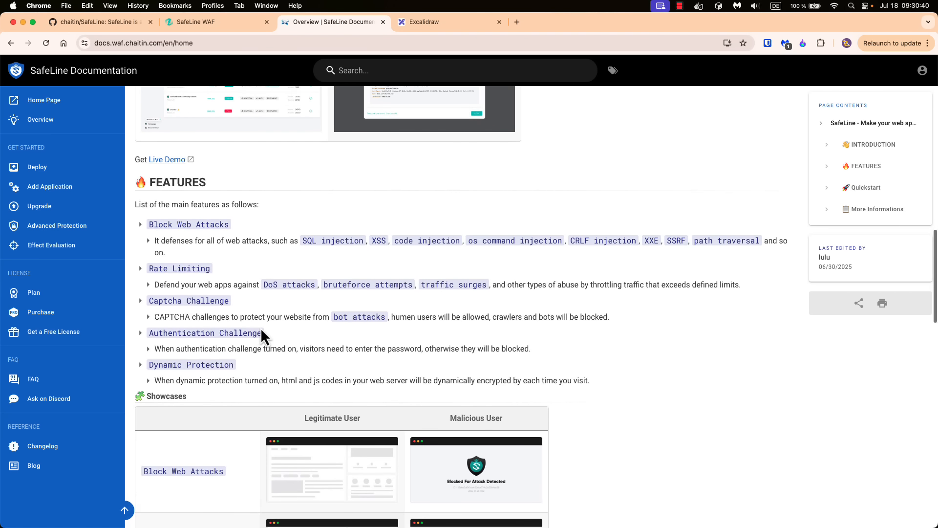
{"action": "scroll", "coordinate": [260, 327], "scroll_direction": "down", "scroll_amount": 5}
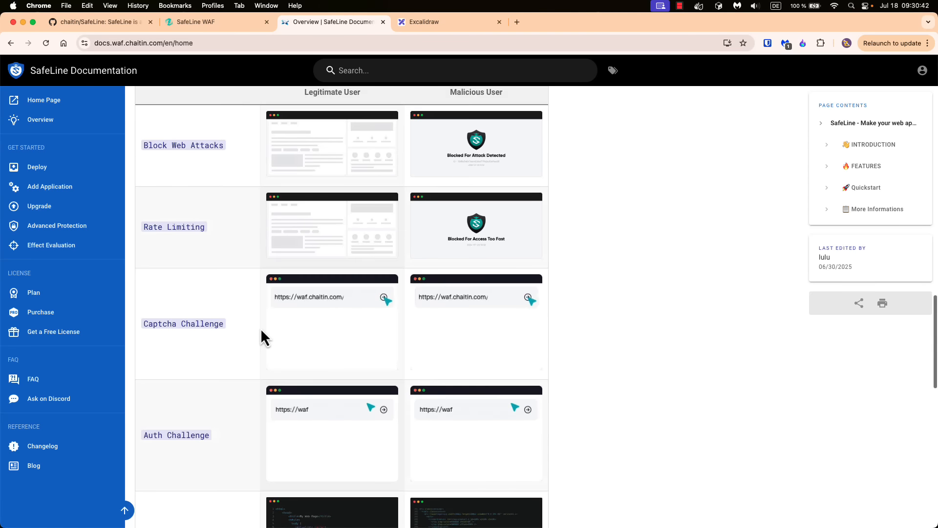
{"action": "scroll", "coordinate": [260, 327], "scroll_direction": "up", "scroll_amount": 14}
{"action": "scroll", "coordinate": [260, 333], "scroll_direction": "down", "scroll_amount": 3}
{"action": "scroll", "coordinate": [260, 328], "scroll_direction": "up", "scroll_amount": 15}
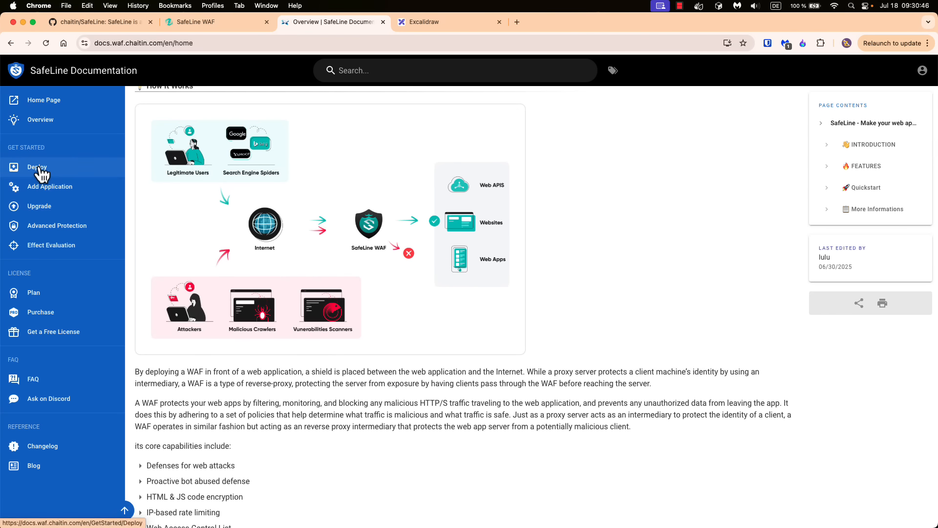
{"action": "scroll", "coordinate": [228, 194], "scroll_direction": "up", "scroll_amount": 7}
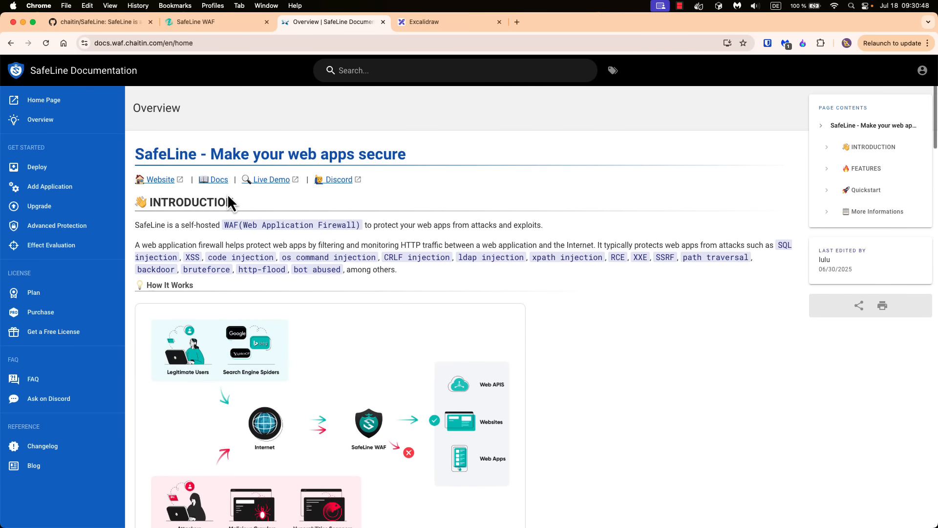
- Open the Deploy SafeLine guide, enlarge the page, and highlight the Linux operating-system requirement
{"action": "left_click", "coordinate": [64, 167]}
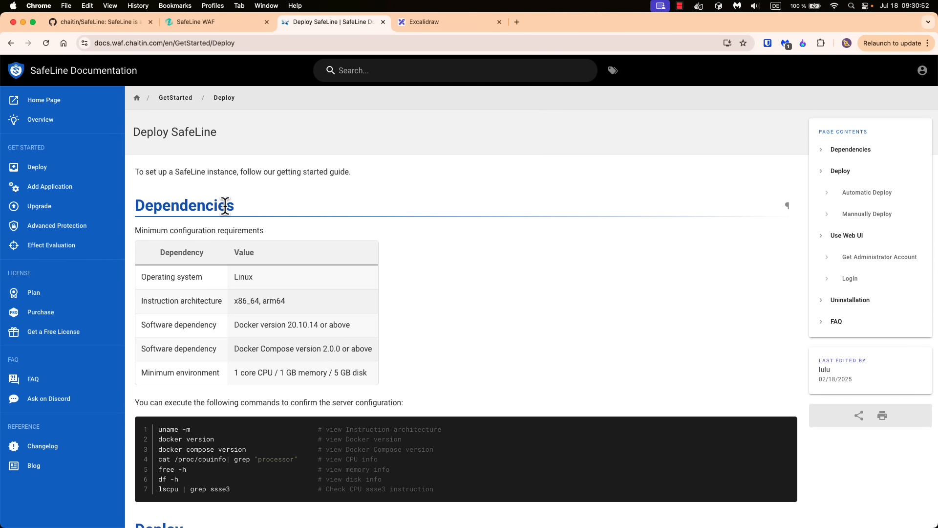
{"action": "key", "text": "super+equal"}
{"action": "key", "text": "super+equal"}
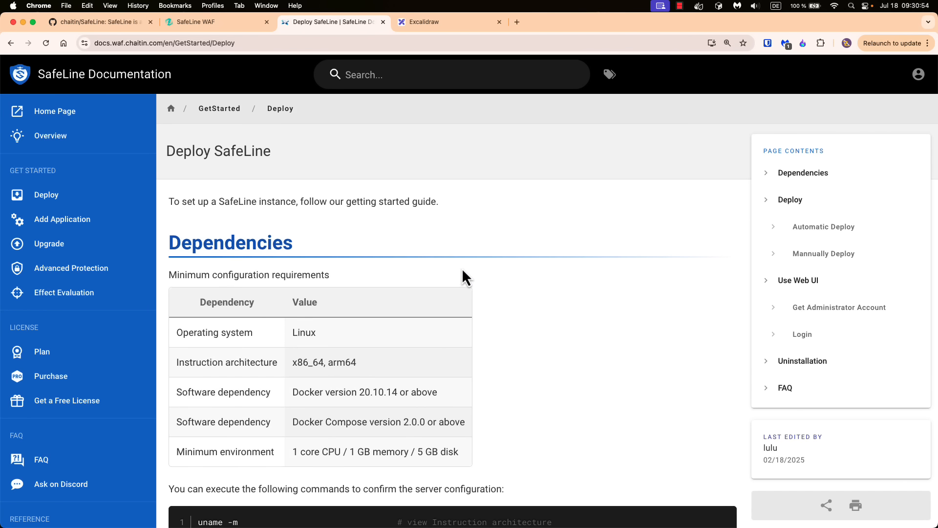
{"action": "scroll", "coordinate": [461, 269], "scroll_direction": "down", "scroll_amount": 2}
{"action": "left_click_drag", "start_coordinate": [172, 178], "coordinate": [338, 184]}
{"action": "left_click", "coordinate": [358, 183]}
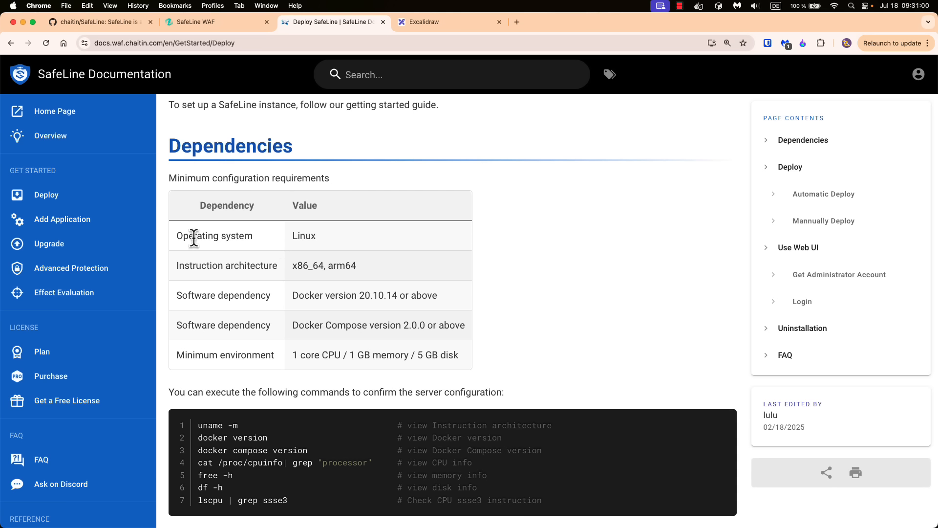
{"action": "left_click_drag", "start_coordinate": [176, 235], "coordinate": [312, 236]}
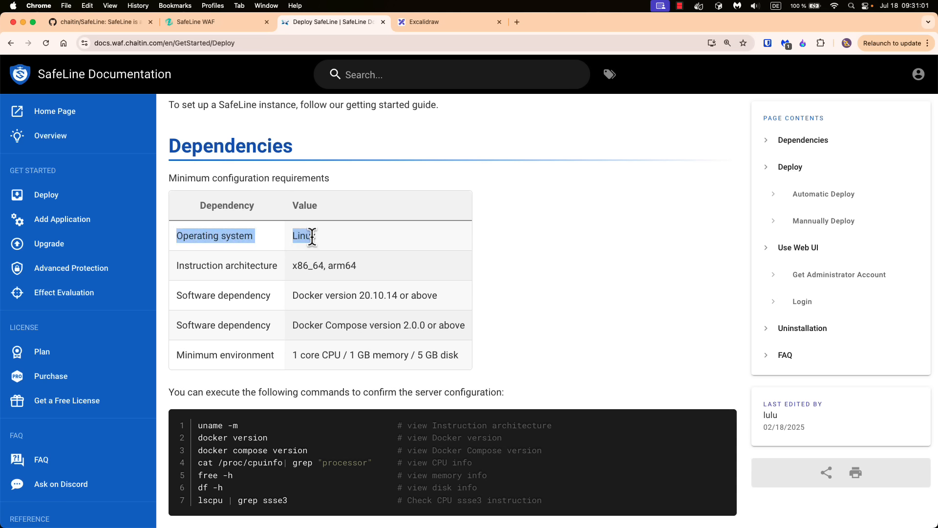
{"action": "left_click", "coordinate": [342, 238]}
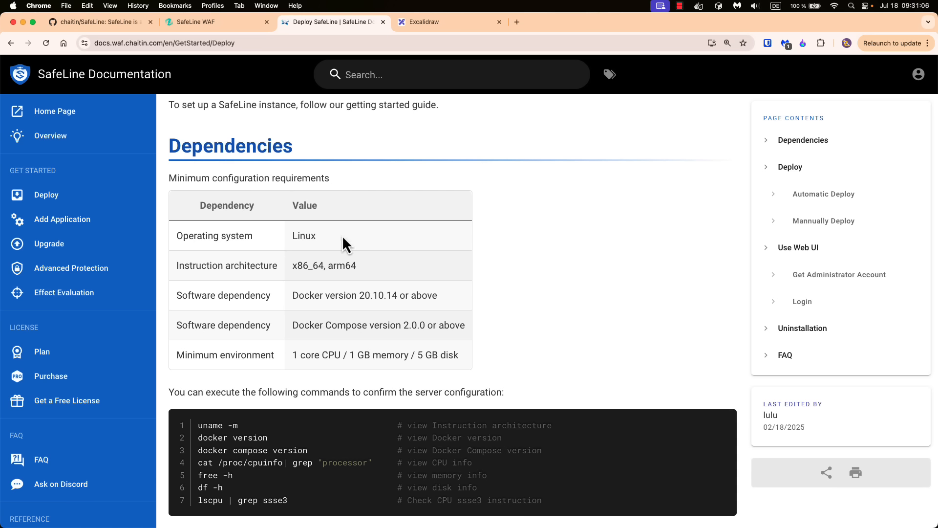
{"action": "left_click", "coordinate": [335, 235]}
{"action": "left_click_drag", "start_coordinate": [292, 235], "coordinate": [327, 236]}
{"action": "left_click", "coordinate": [341, 234]}
- Review the Docker and Docker Compose versions and the 1-core CPU, 1 GB memory, 5 GB disk minimum
{"action": "scroll", "coordinate": [442, 295], "scroll_direction": "down", "scroll_amount": 1}
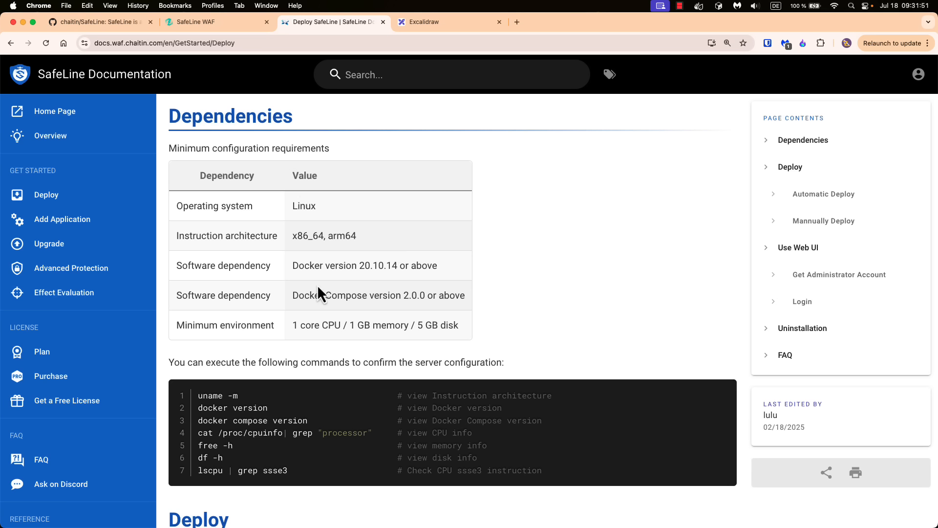
{"action": "left_click_drag", "start_coordinate": [292, 265], "coordinate": [432, 266]}
{"action": "left_click_drag", "start_coordinate": [292, 295], "coordinate": [450, 295]}
{"action": "left_click", "coordinate": [496, 277]}
{"action": "scroll", "coordinate": [405, 251], "scroll_direction": "down", "scroll_amount": 2}
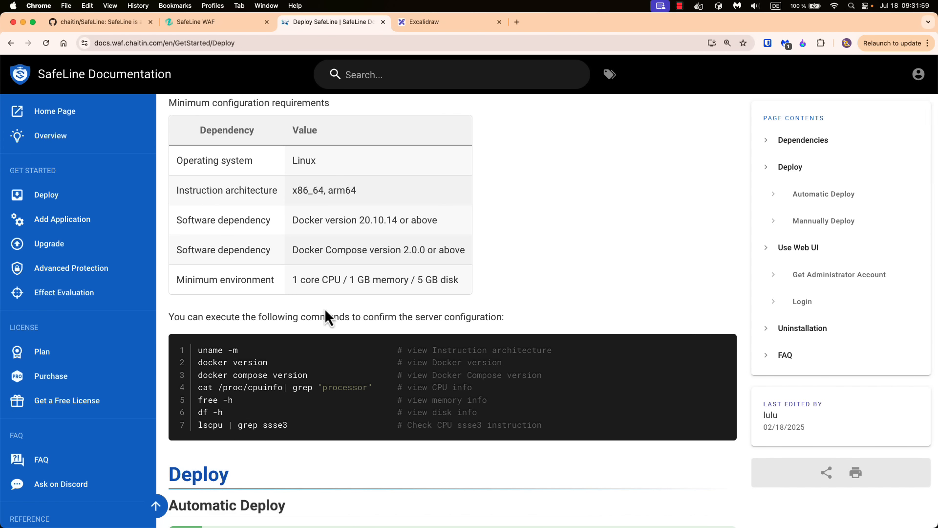
{"action": "left_click_drag", "start_coordinate": [295, 280], "coordinate": [459, 279]}
{"action": "scroll", "coordinate": [498, 306], "scroll_direction": "down", "scroll_amount": 1}
{"action": "scroll", "coordinate": [498, 306], "scroll_direction": "down", "scroll_amount": 3}
{"action": "left_click", "coordinate": [417, 226]}
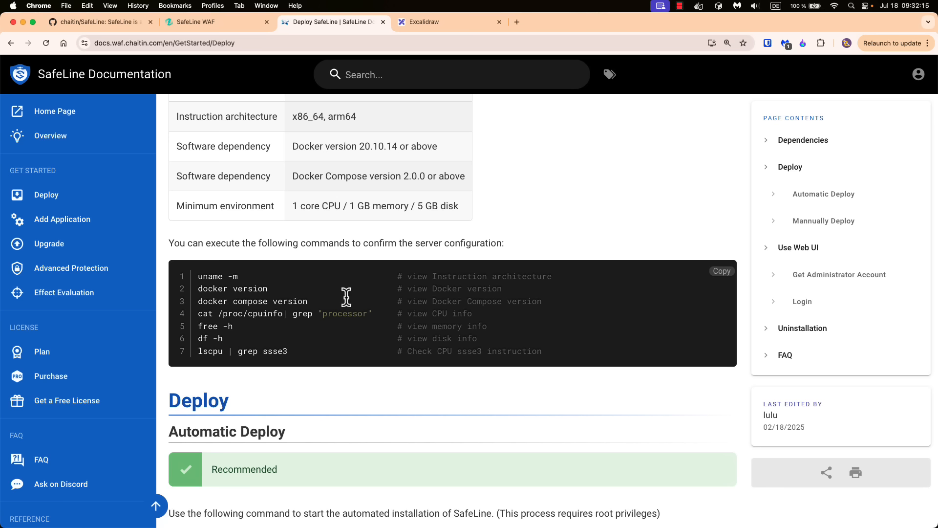
- Scroll to Automatic Deploy and highlight its bash install command
{"action": "scroll", "coordinate": [368, 342], "scroll_direction": "down", "scroll_amount": 3}
{"action": "scroll", "coordinate": [369, 348], "scroll_direction": "down", "scroll_amount": 1}
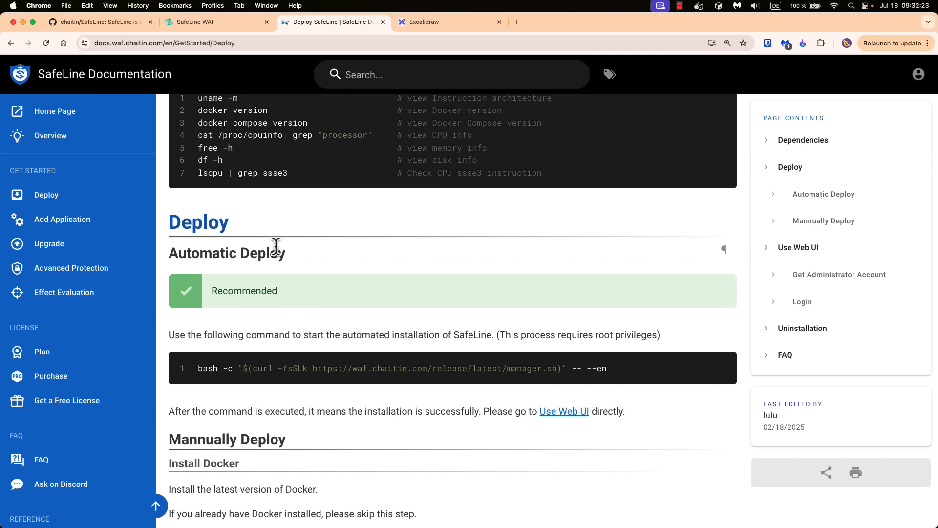
{"action": "scroll", "coordinate": [299, 296], "scroll_direction": "down", "scroll_amount": 1}
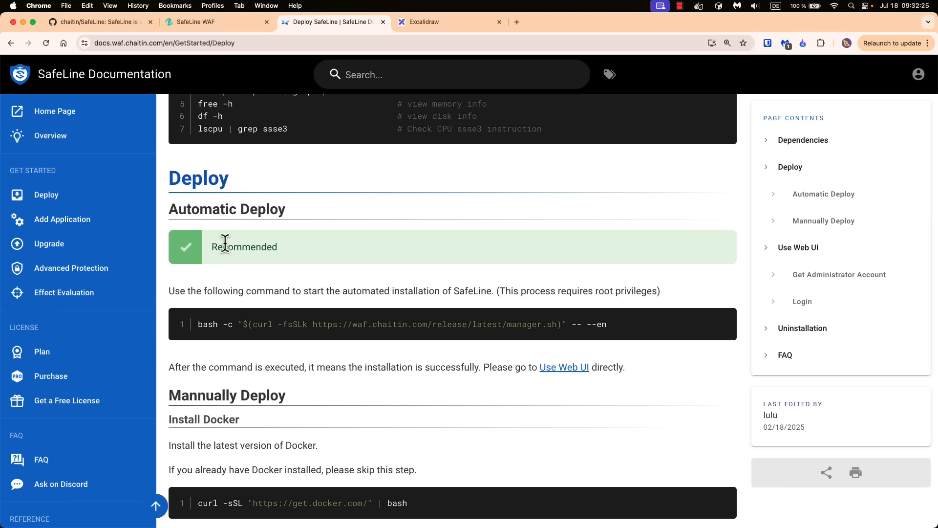
{"action": "left_click_drag", "start_coordinate": [170, 209], "coordinate": [295, 216]}
{"action": "left_click_drag", "start_coordinate": [618, 328], "coordinate": [199, 323]}
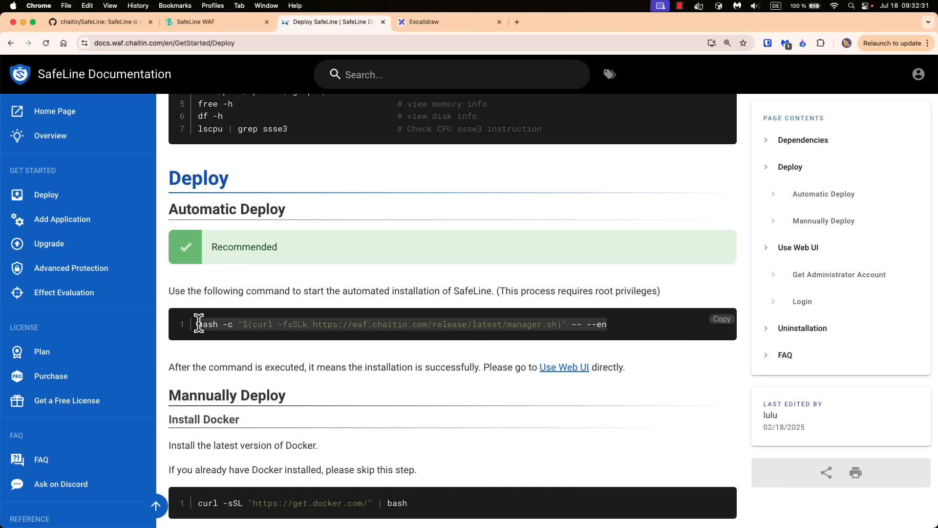
{"action": "scroll", "coordinate": [423, 423], "scroll_direction": "down", "scroll_amount": 3}
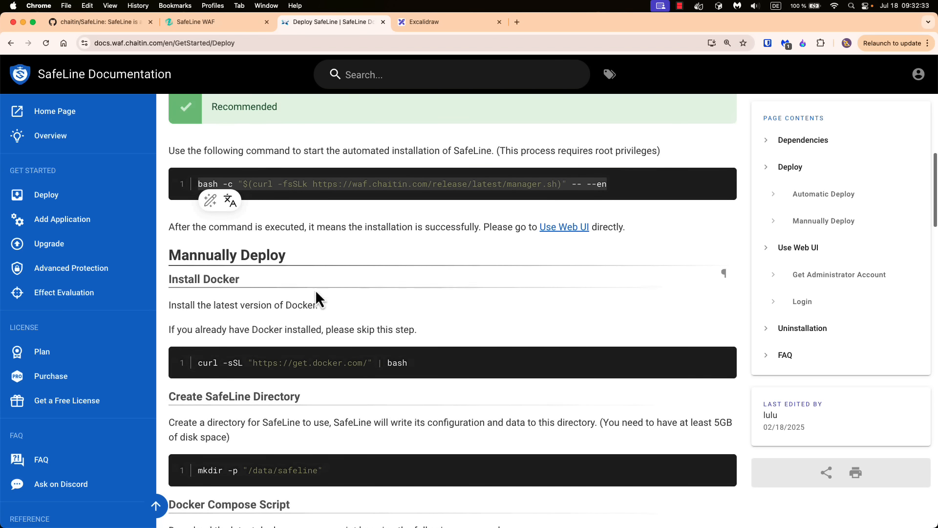
{"action": "left_click", "coordinate": [316, 292]}
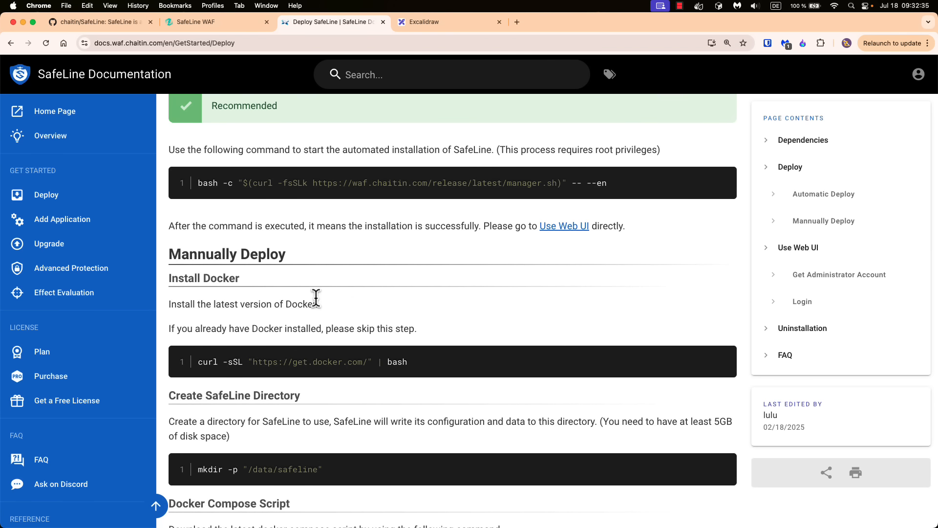
- Highlight the compose.yaml download URL under the manual deploy steps, then return to the GitHub README
{"action": "scroll", "coordinate": [331, 318], "scroll_direction": "down", "scroll_amount": 3}
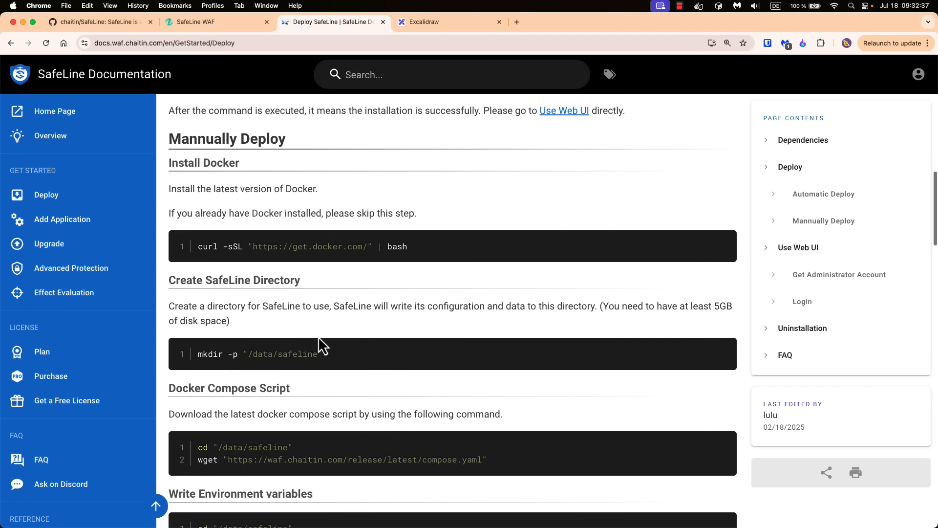
{"action": "left_click_drag", "start_coordinate": [483, 462], "coordinate": [227, 459]}
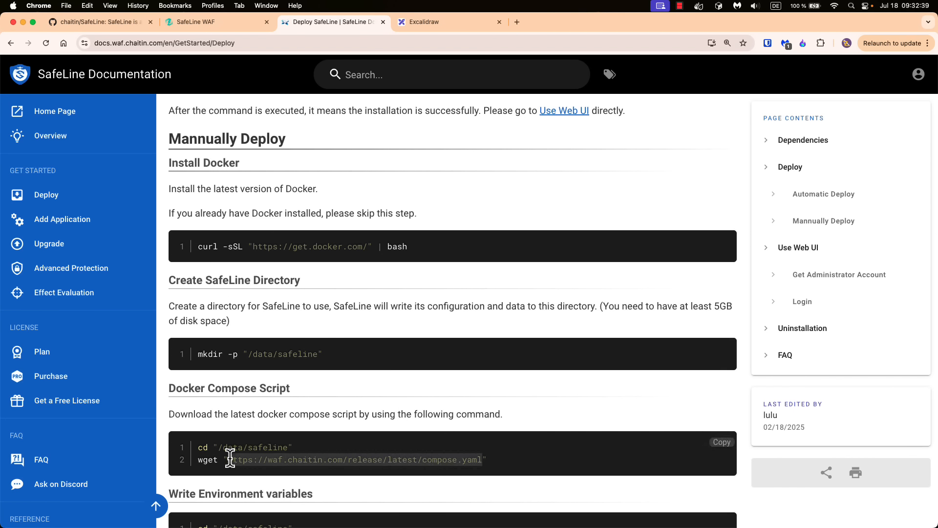
{"action": "left_click", "coordinate": [105, 24]}
- Open and skim compose.yaml in the SafeLine repository, then return to the Deploy SafeLine docs
{"action": "scroll", "coordinate": [175, 236], "scroll_direction": "up", "scroll_amount": 15}
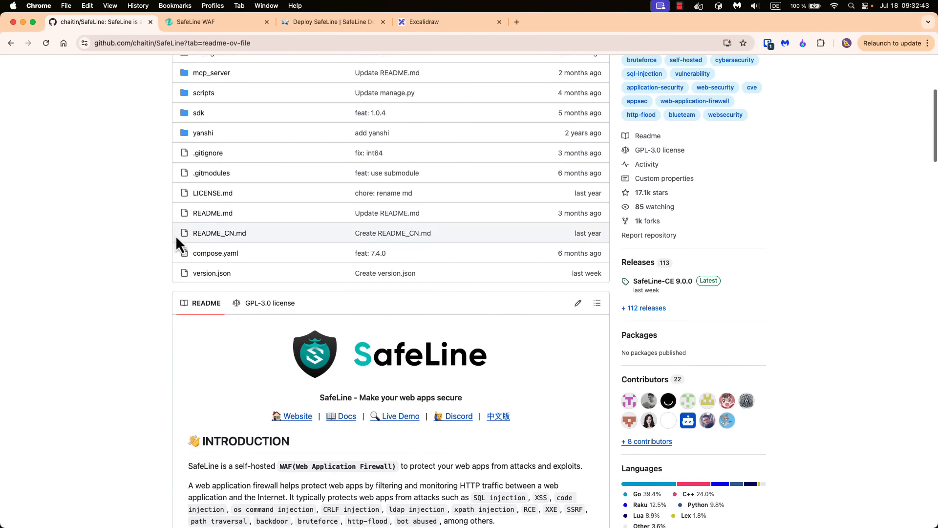
{"action": "scroll", "coordinate": [133, 319], "scroll_direction": "down", "scroll_amount": 1}
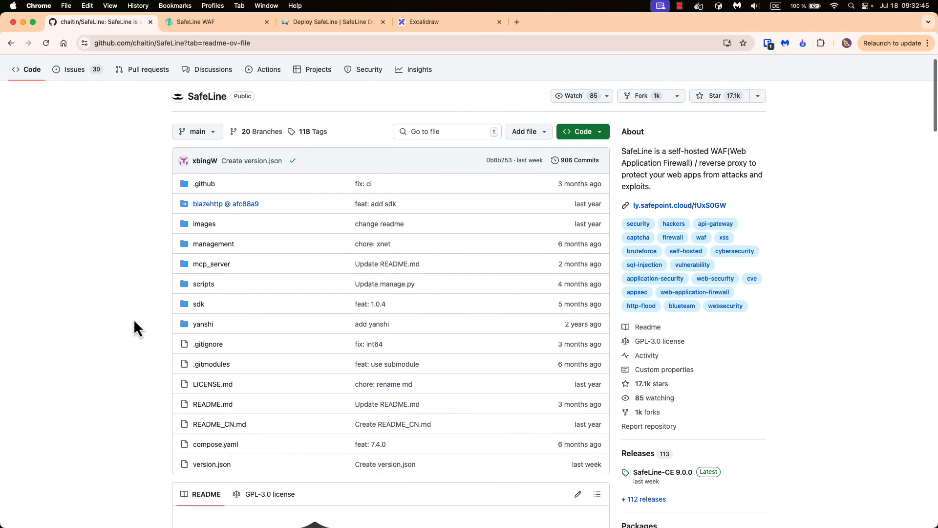
{"action": "left_click", "coordinate": [213, 445]}
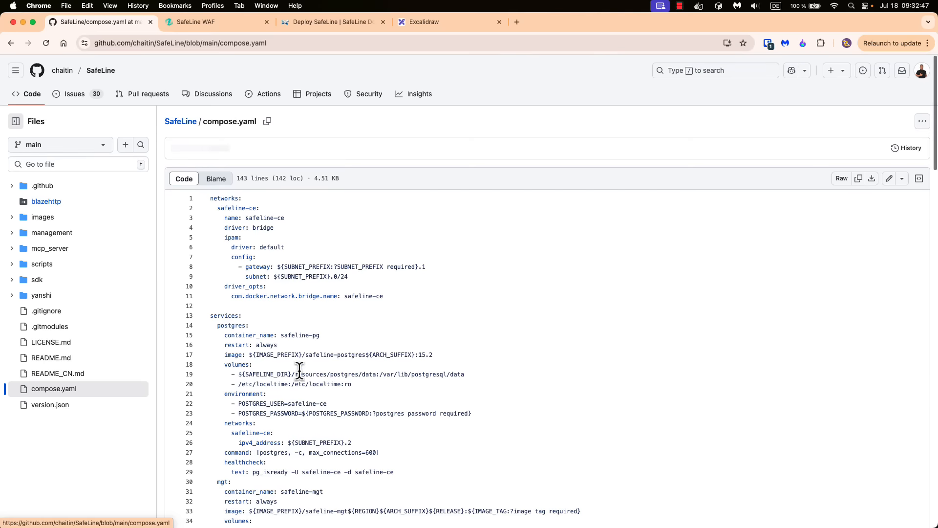
{"action": "scroll", "coordinate": [320, 312], "scroll_direction": "down", "scroll_amount": 20}
{"action": "scroll", "coordinate": [329, 296], "scroll_direction": "up", "scroll_amount": 20}
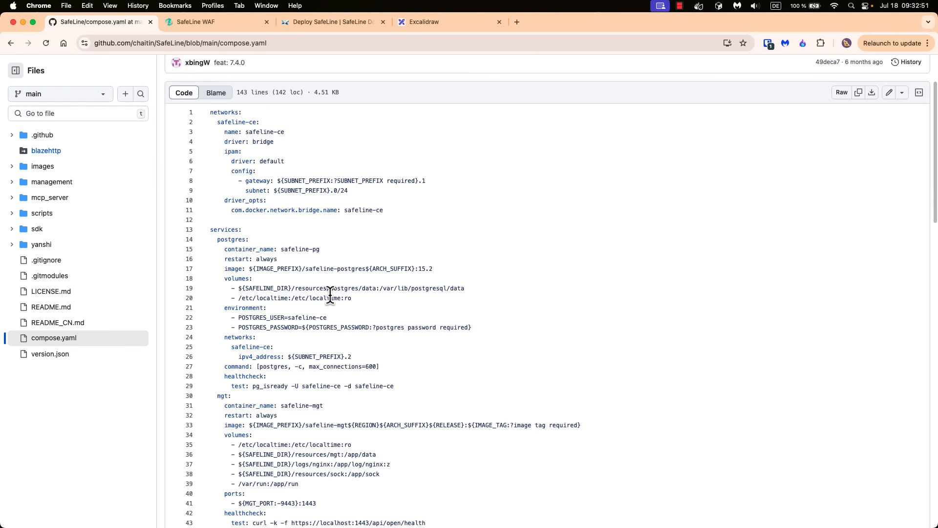
{"action": "left_click", "coordinate": [303, 25]}
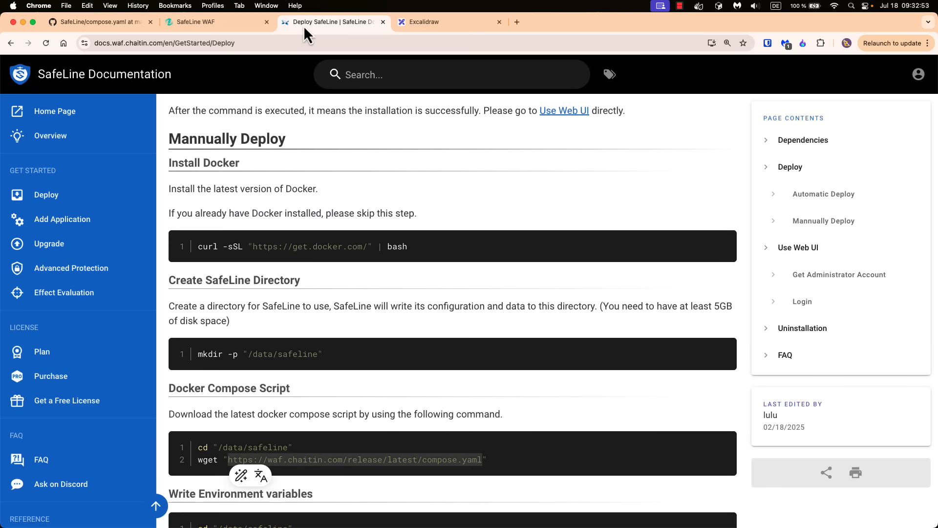
- Scroll the Deploy docs to the .env variables, then switch to the running Ubuntu VM
{"action": "scroll", "coordinate": [333, 325], "scroll_direction": "down", "scroll_amount": 5}
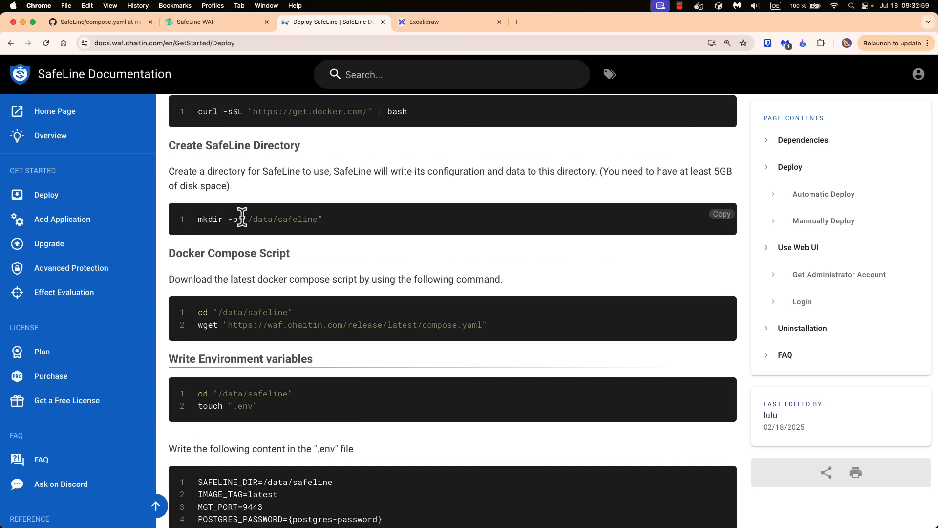
{"action": "scroll", "coordinate": [303, 279], "scroll_direction": "down", "scroll_amount": 10}
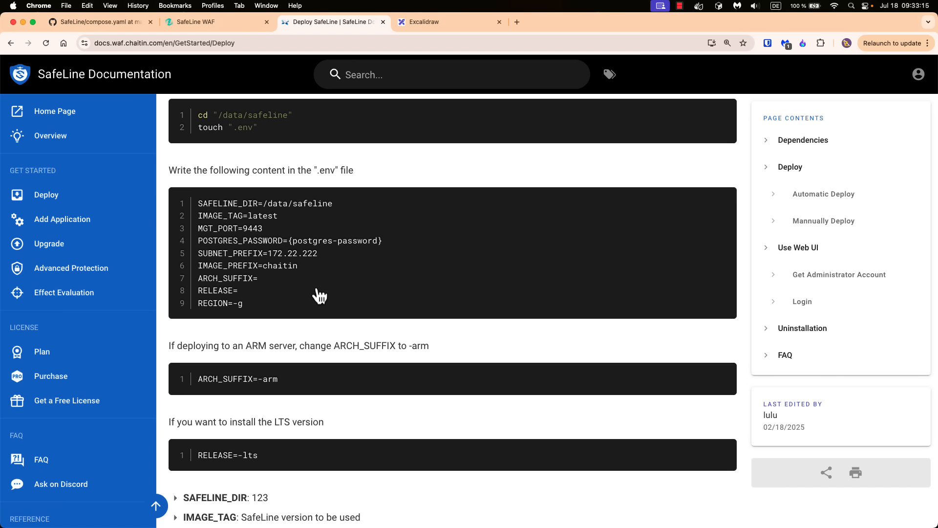
{"action": "key", "text": "super+Tab"}
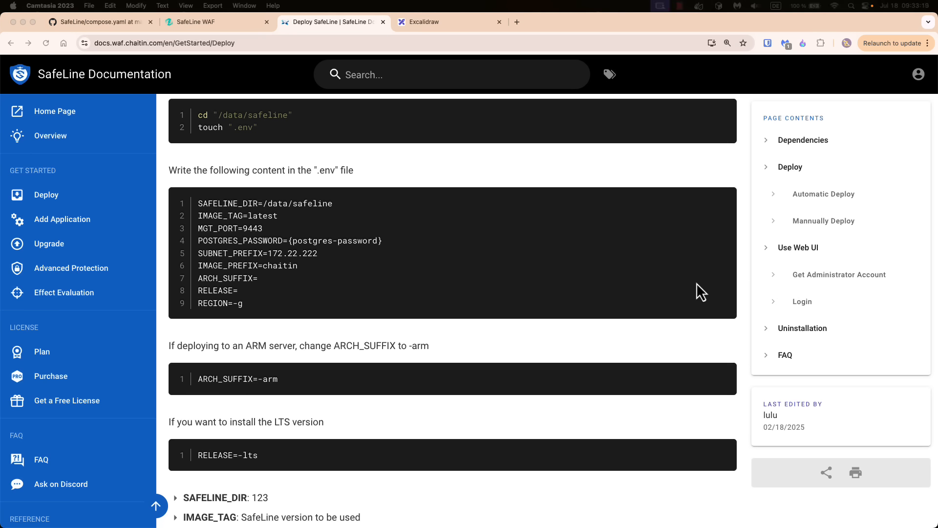
{"action": "key", "text": "super+Tab"}
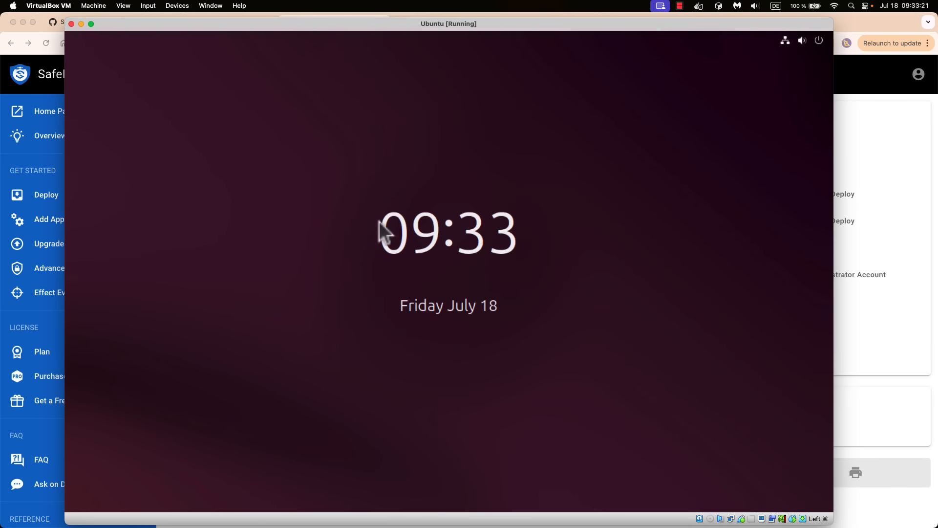
- Unlock the Ubuntu VM's lock screen with the account password
{"action": "left_click", "coordinate": [448, 278]}
{"action": "type", "text": "************"}
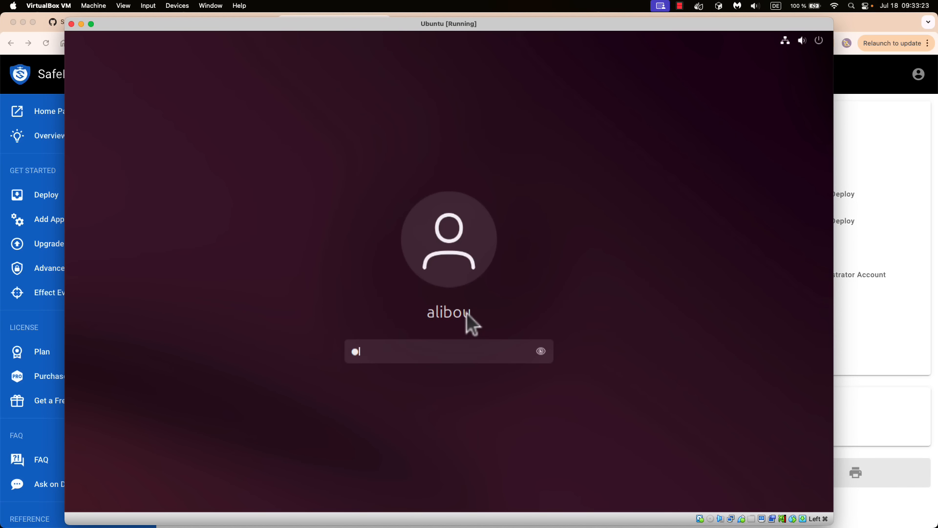
{"action": "key", "text": "Return"}
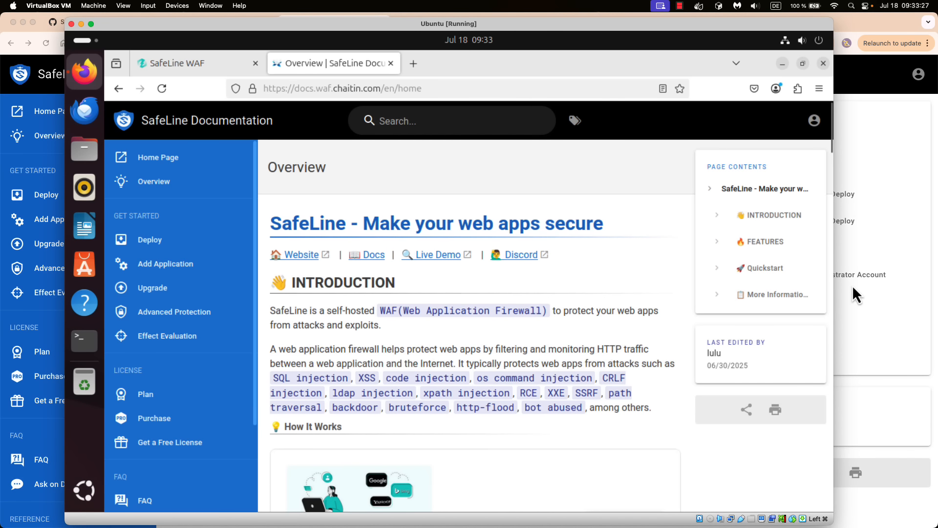
- Check the VM in VirtualBox Manager, then return to the Ubuntu VM window
{"action": "left_click", "coordinate": [852, 285]}
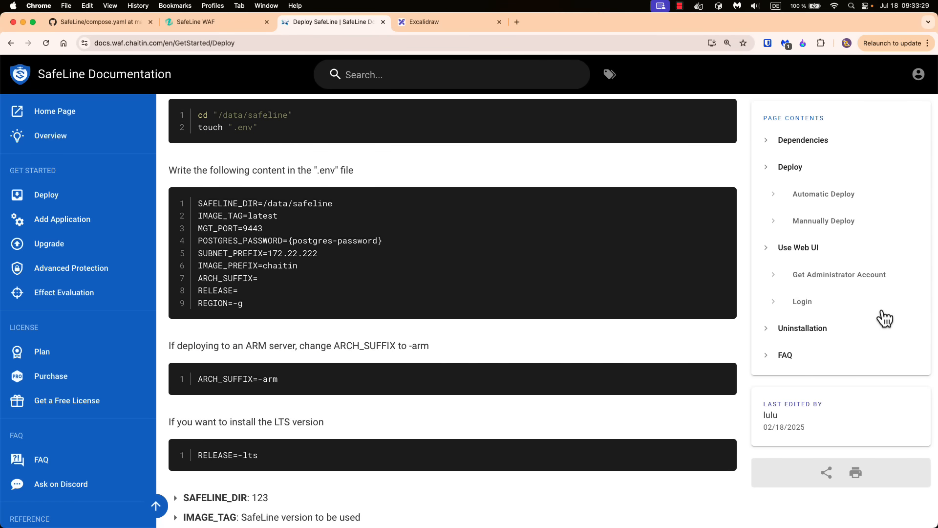
{"action": "key", "text": "super+Tab"}
{"action": "left_click_drag", "start_coordinate": [507, 239], "coordinate": [499, 166]}
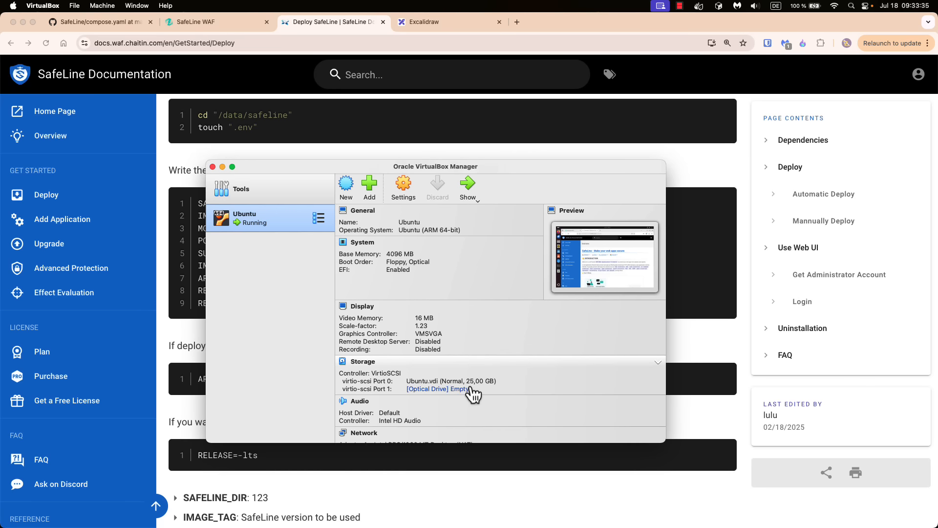
{"action": "scroll", "coordinate": [494, 391], "scroll_direction": "down", "scroll_amount": 3}
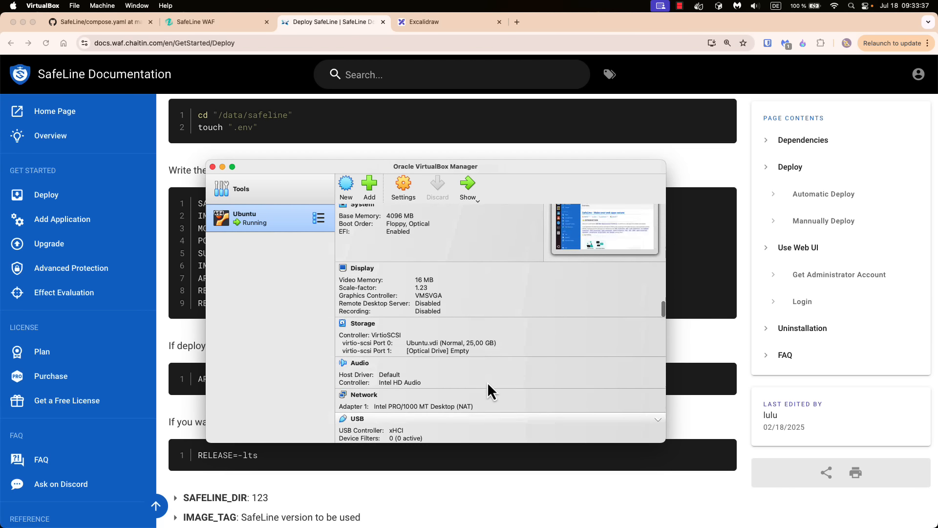
{"action": "scroll", "coordinate": [488, 382], "scroll_direction": "up", "scroll_amount": 3}
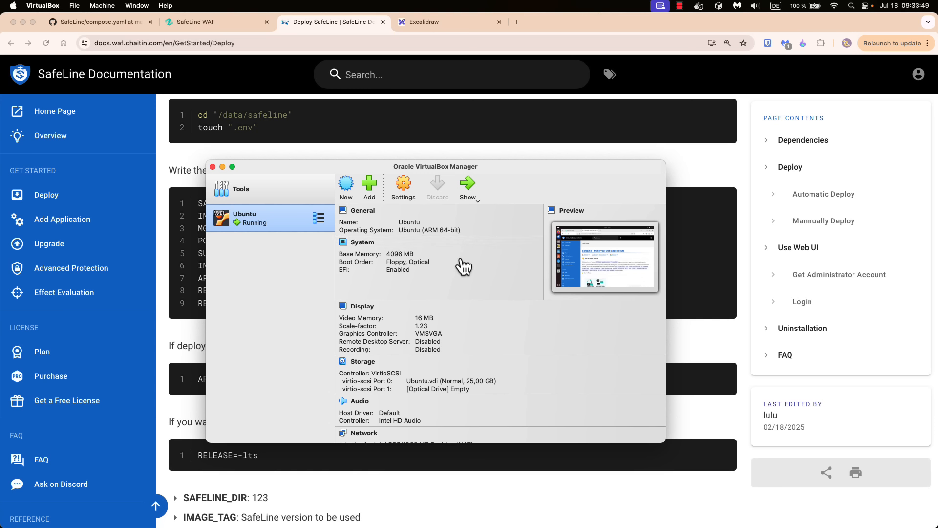
{"action": "key", "text": "super+Tab"}
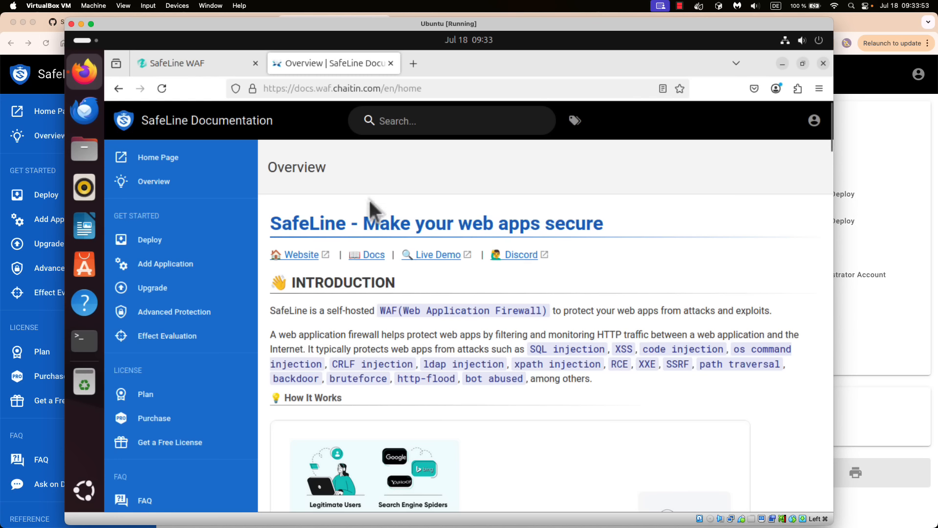
- Open the Deploy page at Automatic Deploy in the VM's Firefox, then launch a Terminal
{"action": "scroll", "coordinate": [407, 267], "scroll_direction": "down", "scroll_amount": 5}
{"action": "scroll", "coordinate": [410, 268], "scroll_direction": "down", "scroll_amount": 4}
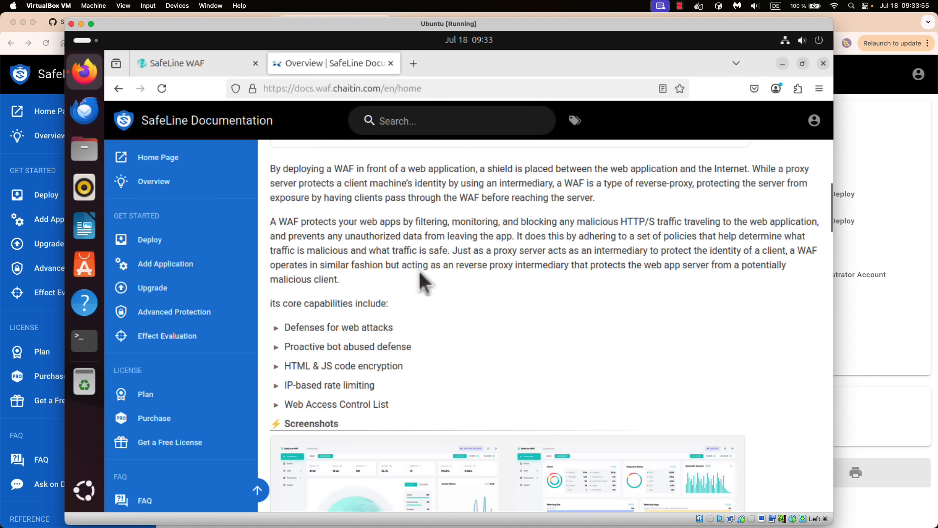
{"action": "left_click", "coordinate": [168, 240]}
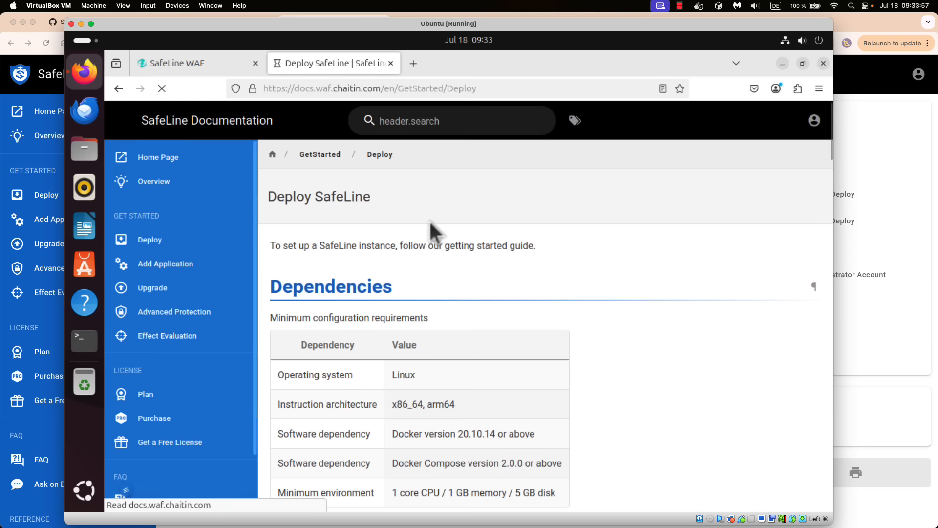
{"action": "scroll", "coordinate": [566, 323], "scroll_direction": "down", "scroll_amount": 3}
{"action": "scroll", "coordinate": [564, 326], "scroll_direction": "down", "scroll_amount": 3}
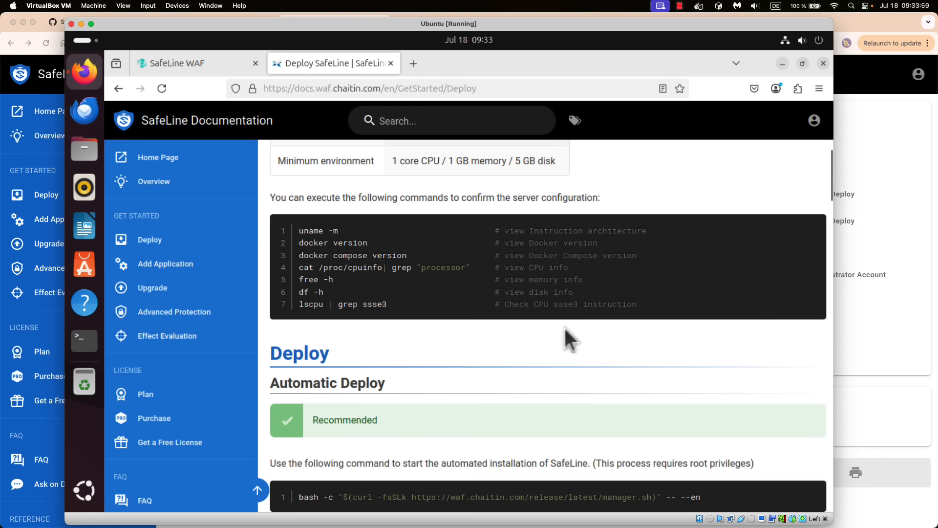
{"action": "scroll", "coordinate": [566, 331], "scroll_direction": "down", "scroll_amount": 3}
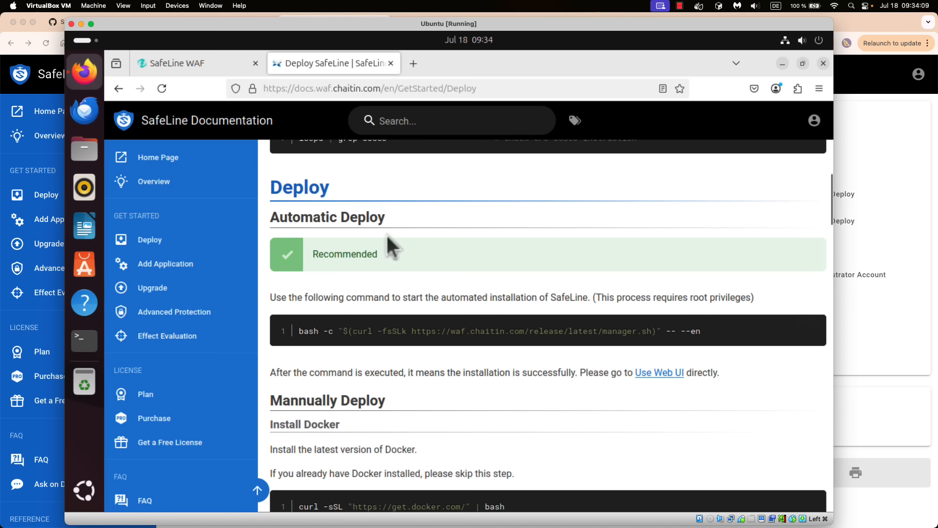
{"action": "left_click", "coordinate": [91, 344]}
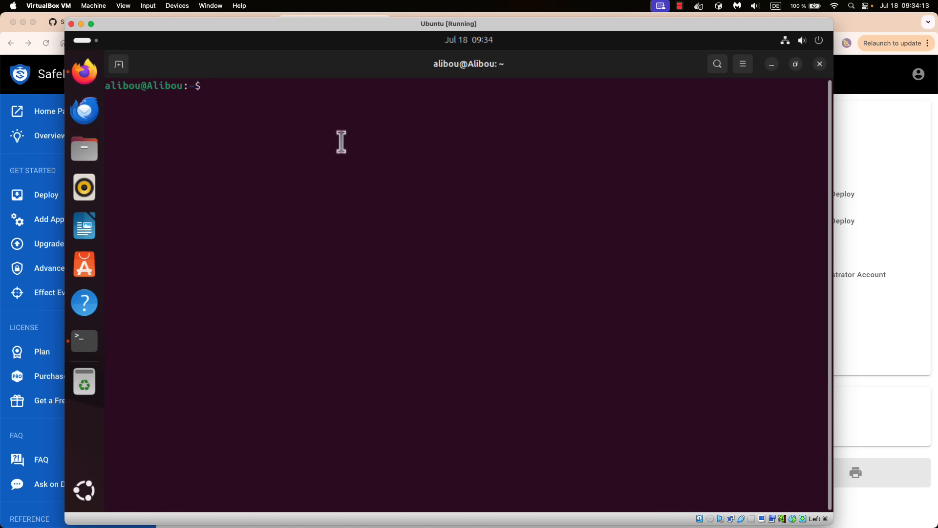
- Paste the automatic SafeLine install command into the terminal and run it
{"action": "right_click", "coordinate": [296, 108]}
{"action": "left_click", "coordinate": [327, 149]}
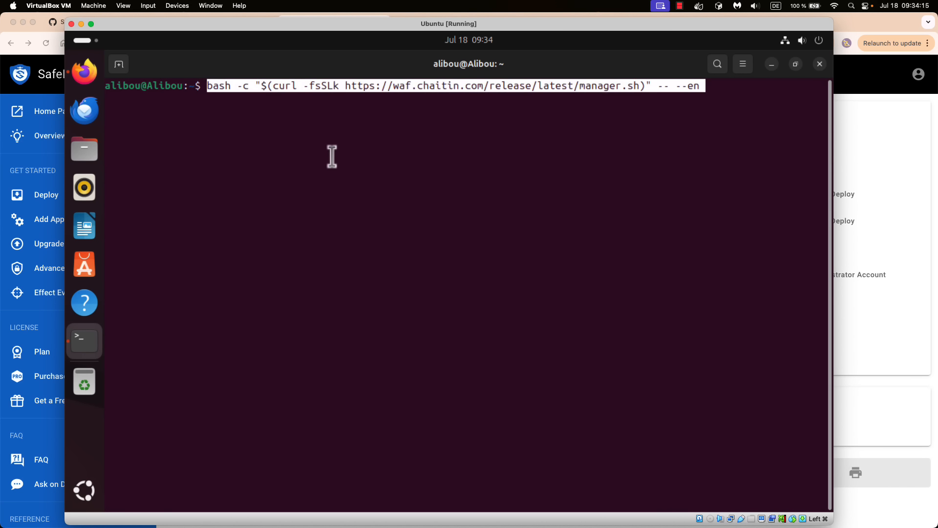
{"action": "key", "text": "Return"}
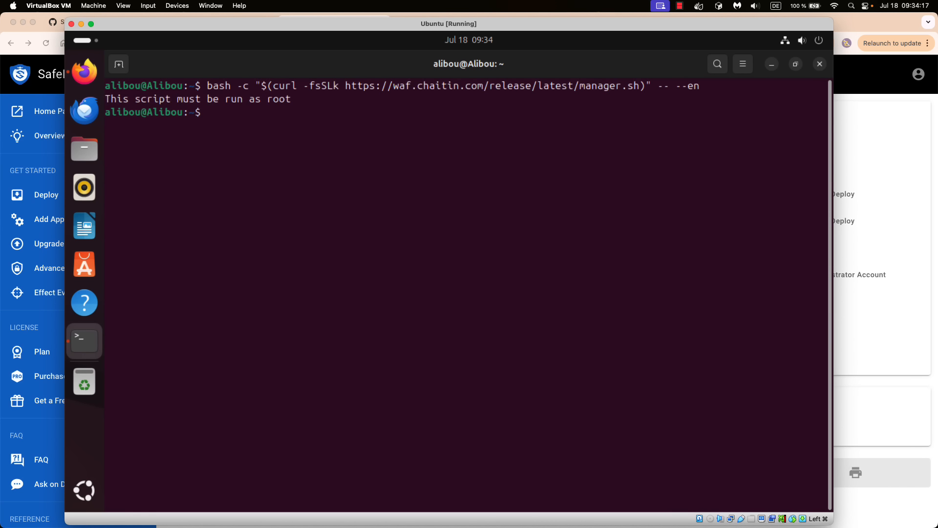
{"action": "left_click_drag", "start_coordinate": [153, 100], "coordinate": [184, 100]}
{"action": "left_click", "coordinate": [242, 112]}
- Rerun the install command with sudo, enter the admin password, and choose option 1 to install
{"action": "key", "text": "Up"}
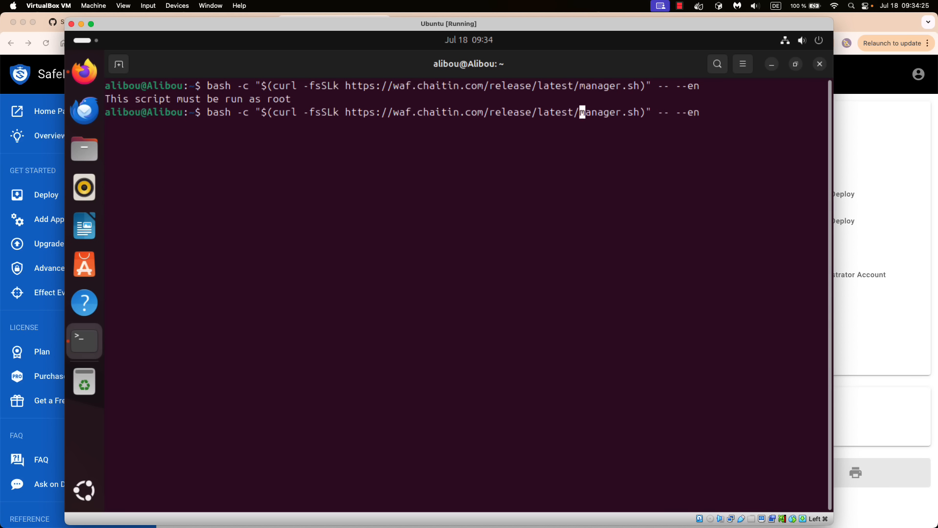
{"action": "key", "text": "ctrl+Left"}
{"action": "key", "text": "ctrl+Left"}
{"action": "key", "text": "ctrl+Left"}
{"action": "key", "text": "ctrl+Left"}
{"action": "key", "text": "ctrl+Left"}
{"action": "key", "text": "ctrl+Left"}
{"action": "type", "text": "sudo"}
{"action": "key", "text": "Return"}
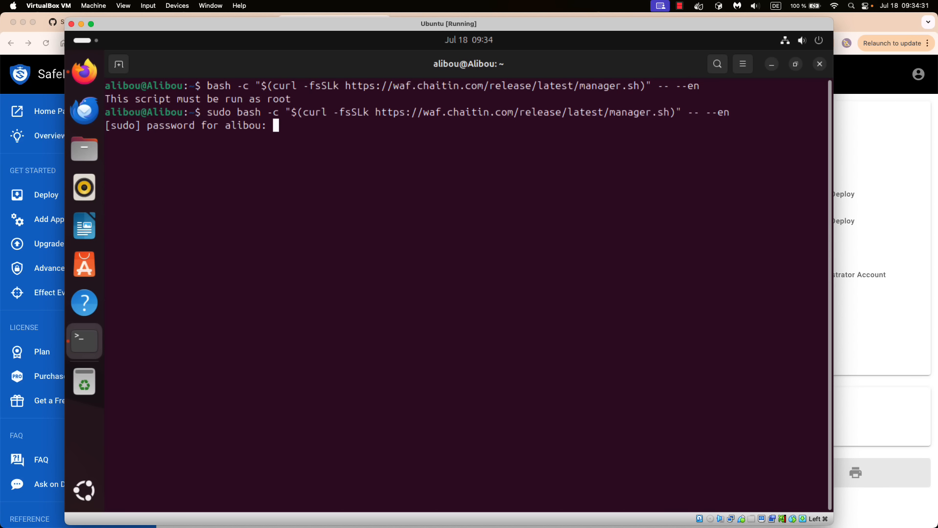
{"action": "key", "text": "Return"}
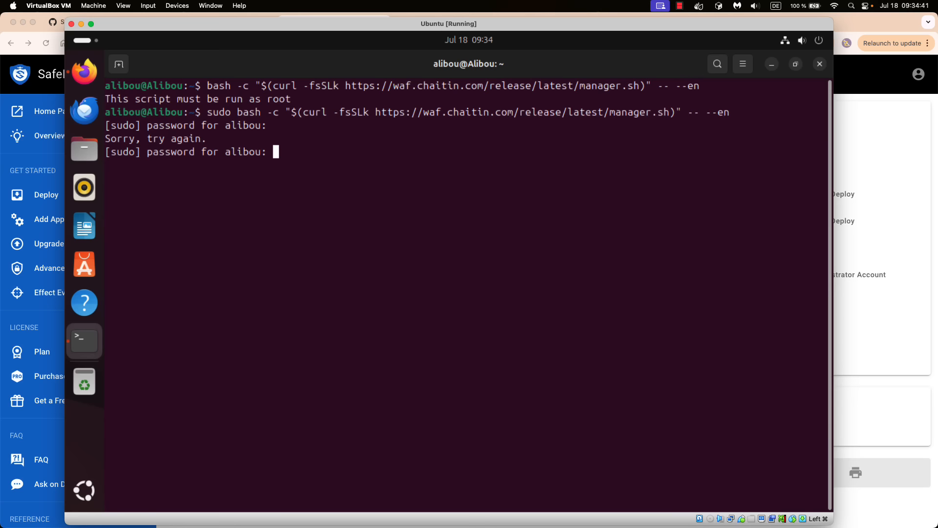
{"action": "key", "text": "Return"}
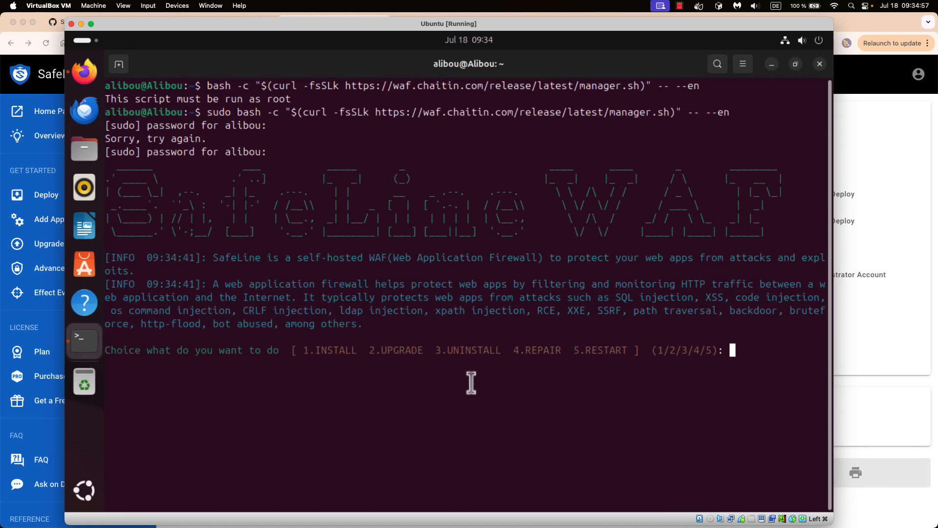
{"action": "type", "text": "1"}
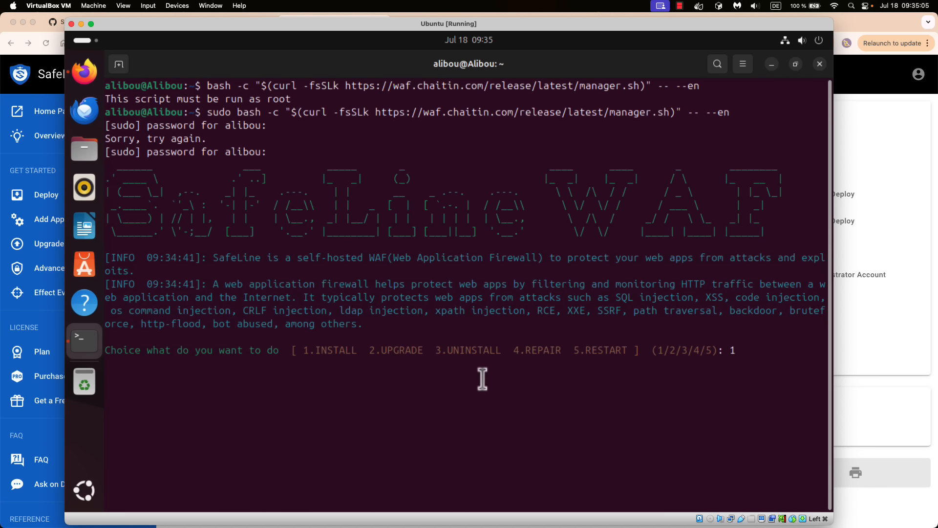
{"action": "key", "text": "Return"}
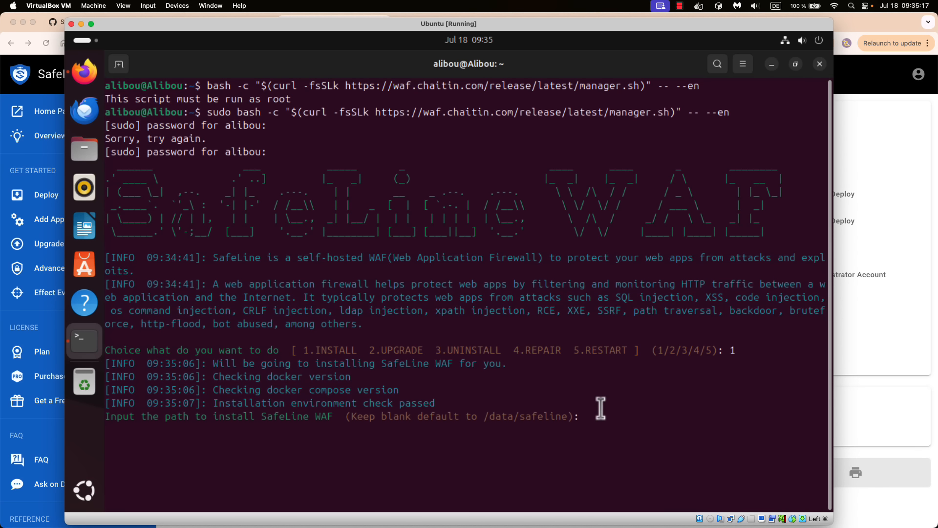
- Accept the default /data/safeline path twice, then cancel the installer with Ctrl+C
{"action": "key", "text": "Return"}
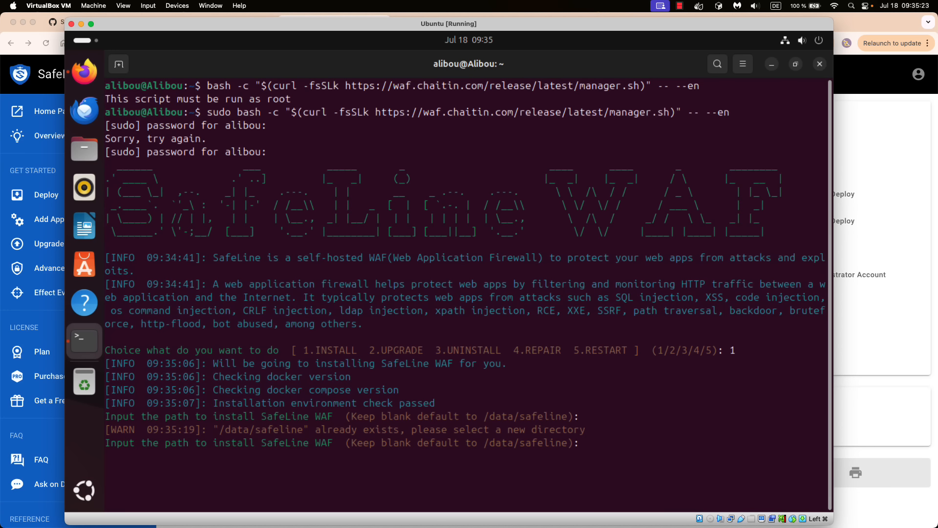
{"action": "key", "text": "Return"}
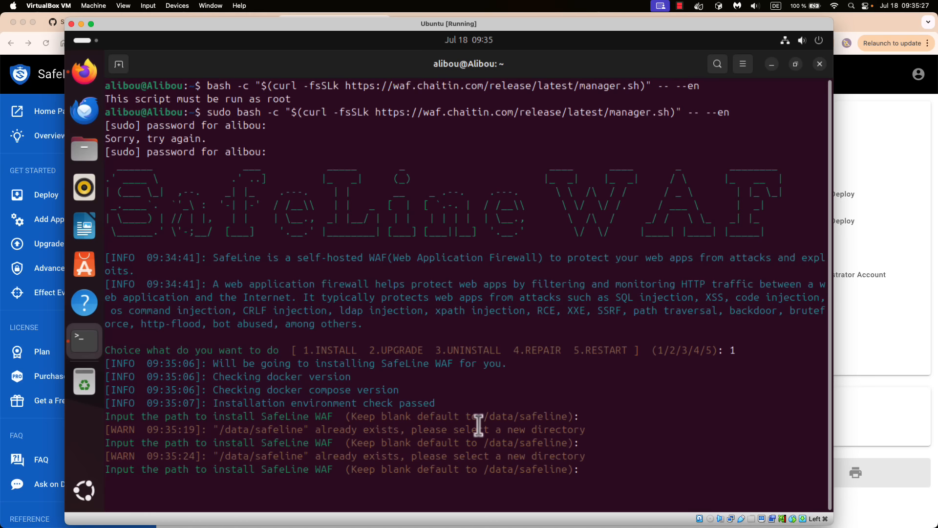
{"action": "key", "text": "ctrl+c"}
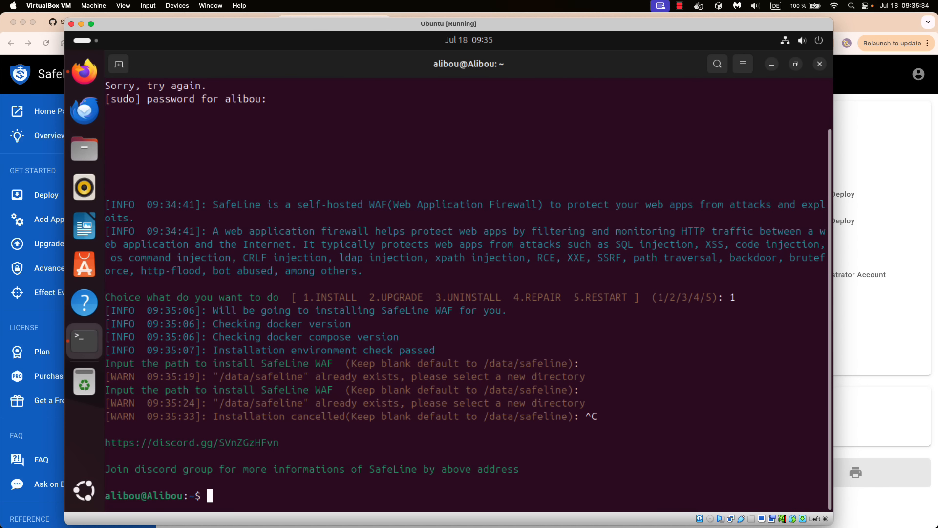
- In /data, list the contents and delete the old safeline folder with sudo rm -rf
{"action": "type", "text": "cd /da"}
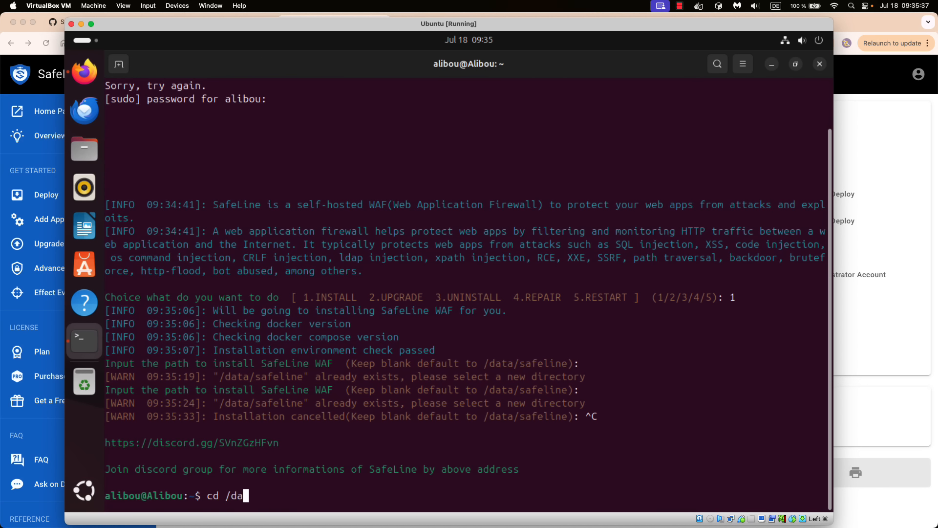
{"action": "key", "text": "Tab"}
{"action": "key", "text": "Return"}
{"action": "type", "text": "ls"}
{"action": "key", "text": "Return"}
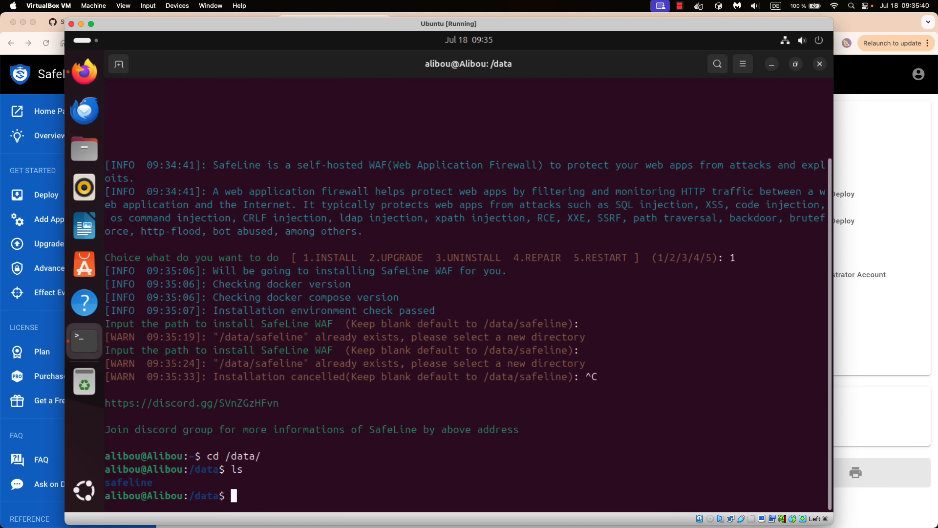
{"action": "type", "text": "sudo"}
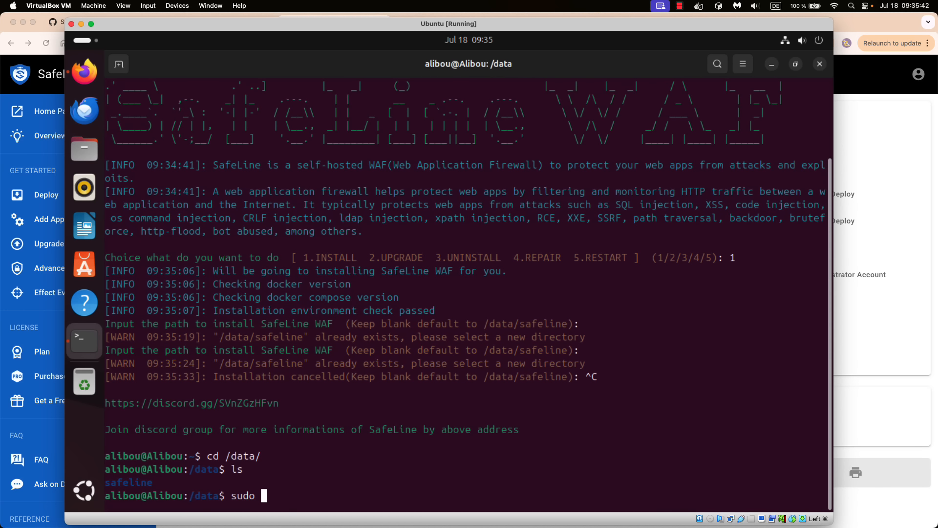
{"action": "type", "text": " rm -"}
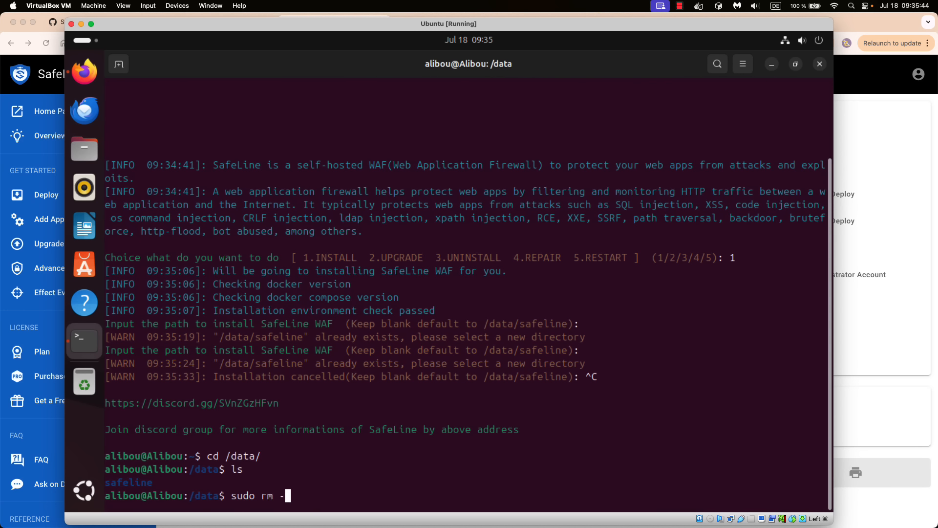
{"action": "type", "text": "rf sa"}
{"action": "key", "text": "Tab"}
{"action": "key", "text": "Return"}
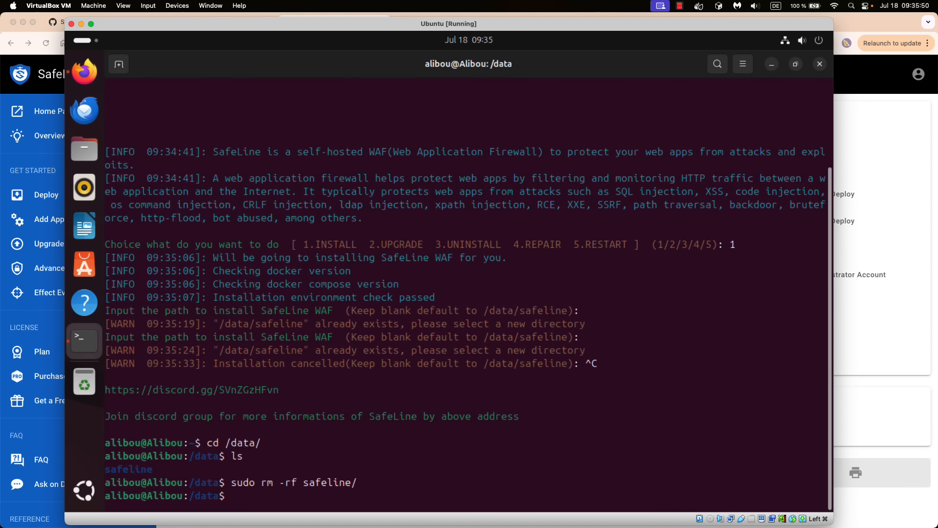
- Relaunch the SafeLine installer and choose option 1 for a fresh install
{"action": "type", "text": "cd /data/"}
{"action": "key", "text": "Up"}
{"action": "key", "text": "Up"}
{"action": "key", "text": "Up"}
{"action": "key", "text": "Up"}
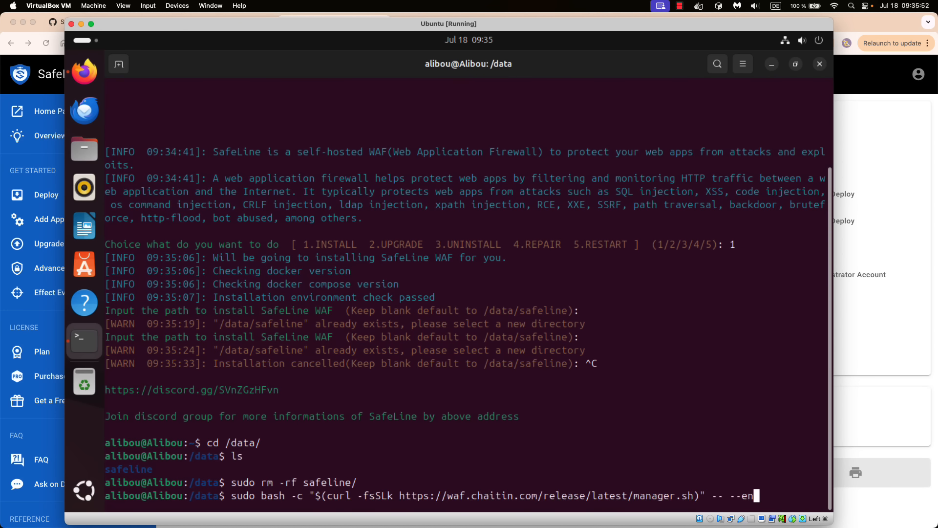
{"action": "key", "text": "Return"}
{"action": "type", "text": "1"}
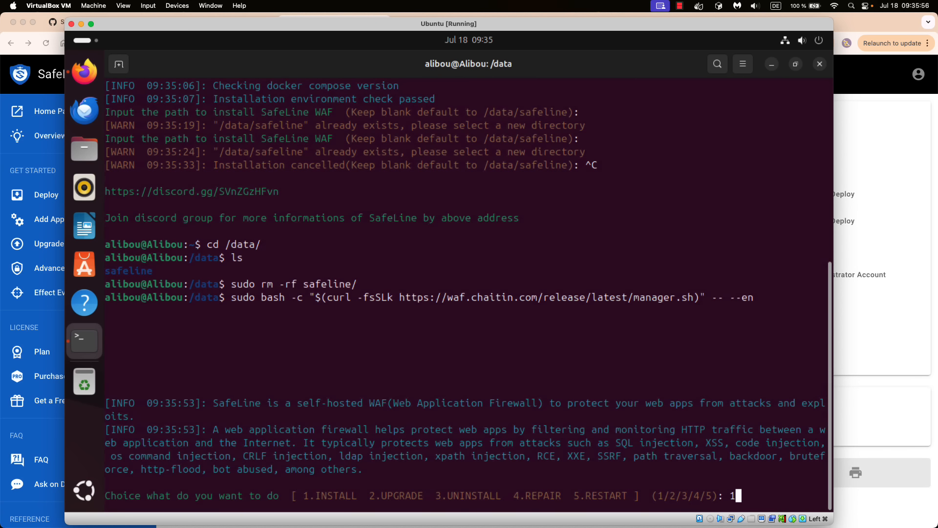
{"action": "key", "text": "Return"}
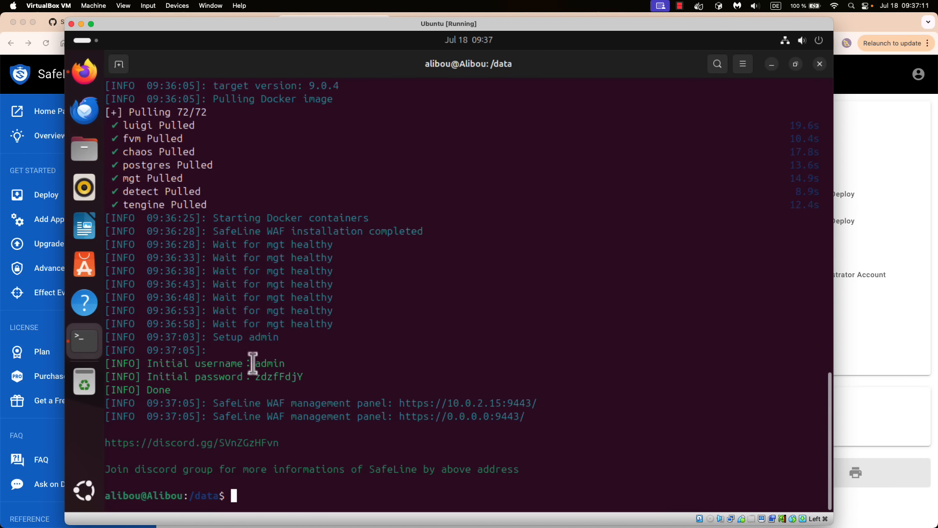
- Copy the initial admin password, then open the management panel link at 10.0.2.15:9443
{"action": "left_click_drag", "start_coordinate": [254, 364], "coordinate": [292, 365]}
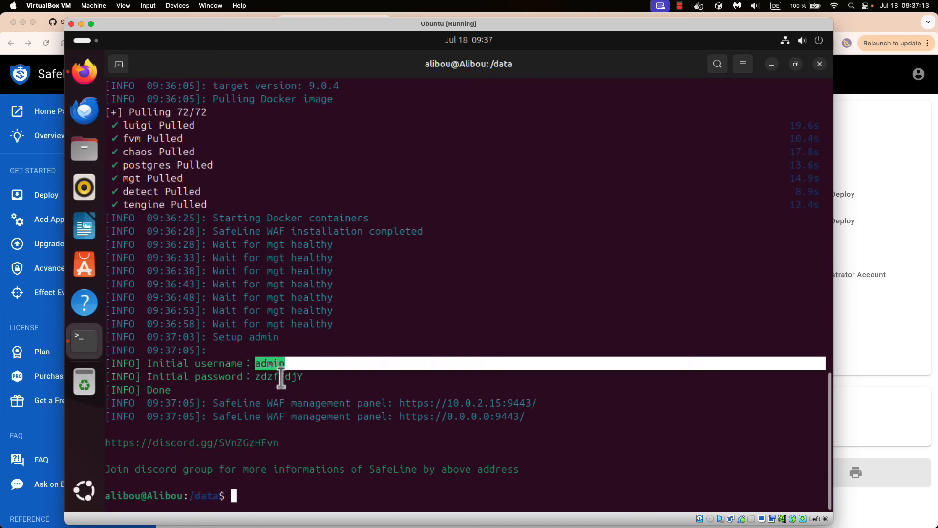
{"action": "double_click", "coordinate": [274, 377]}
{"action": "right_click", "coordinate": [274, 378]}
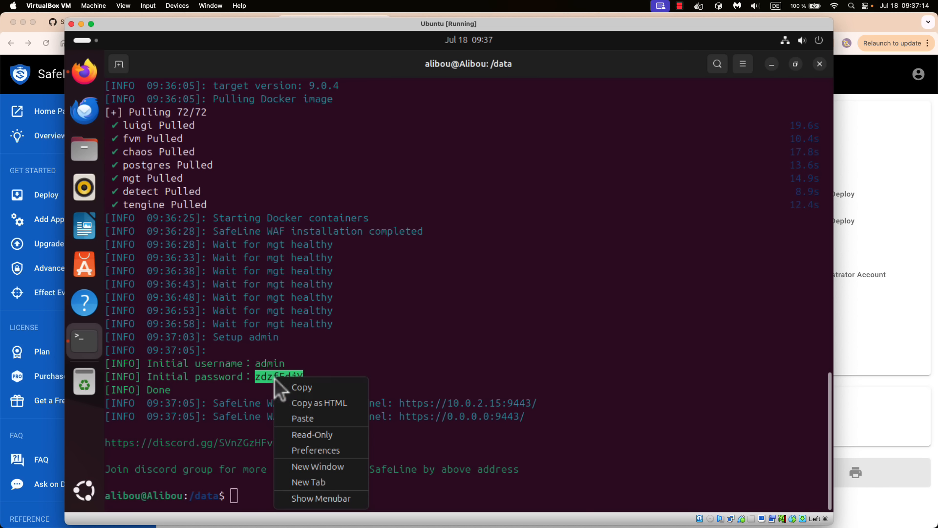
{"action": "left_click", "coordinate": [308, 389]}
{"action": "left_click", "coordinate": [318, 374]}
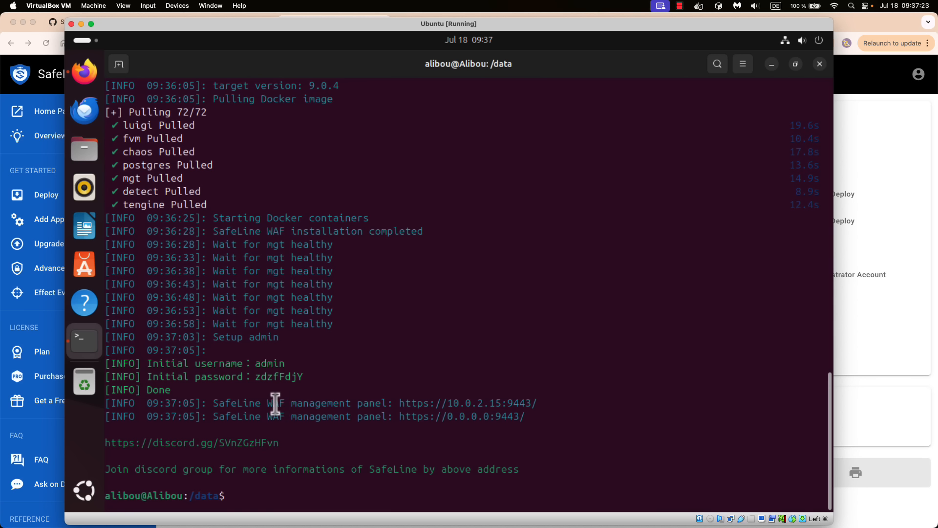
{"action": "right_click", "coordinate": [462, 405]}
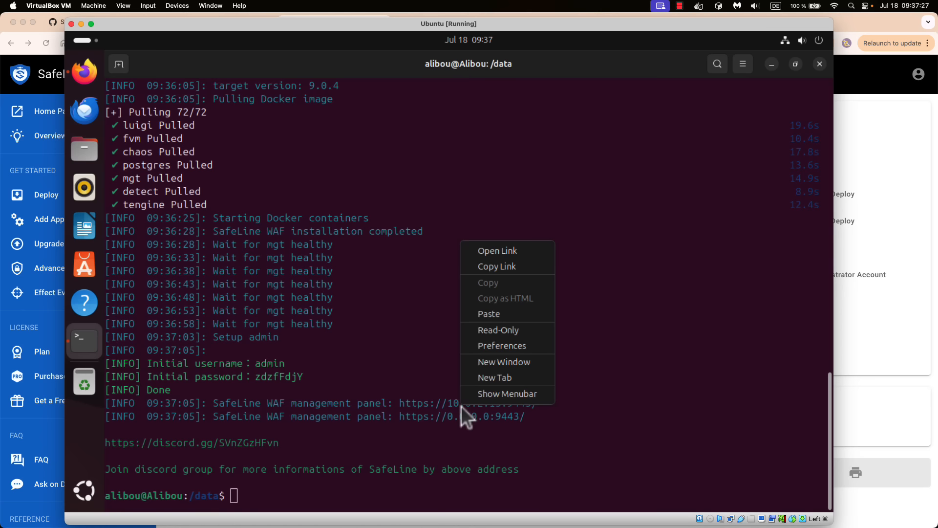
{"action": "left_click", "coordinate": [502, 254]}
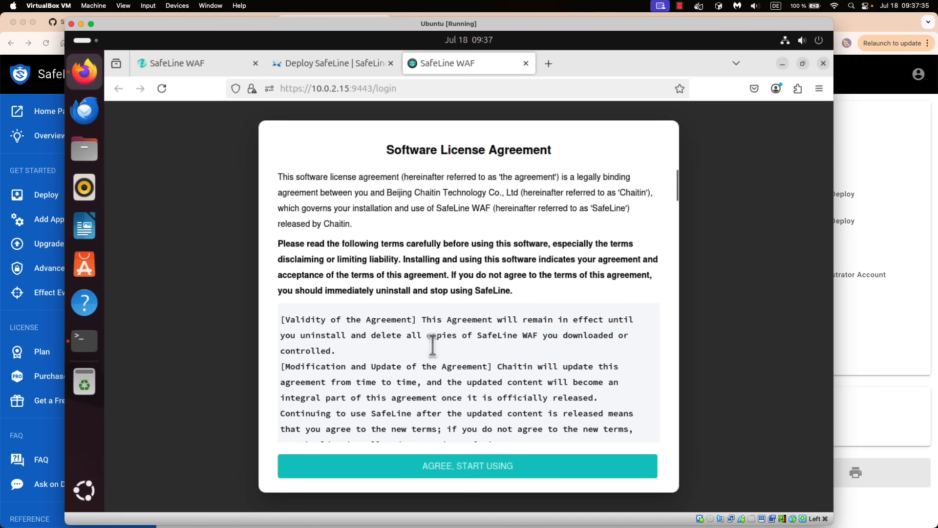
- Scroll through and agree to the SafeLine license to reach the login page
{"action": "scroll", "coordinate": [473, 345], "scroll_direction": "down", "scroll_amount": 15}
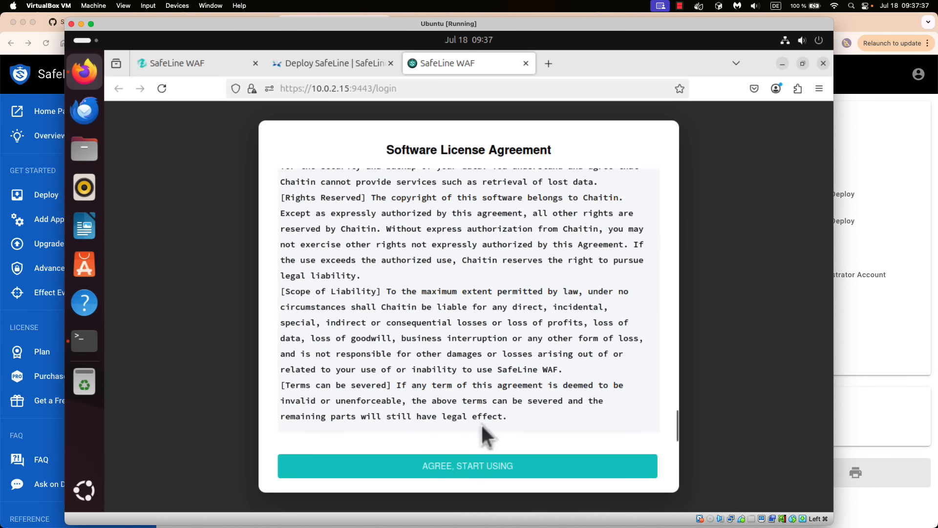
{"action": "left_click", "coordinate": [477, 464]}
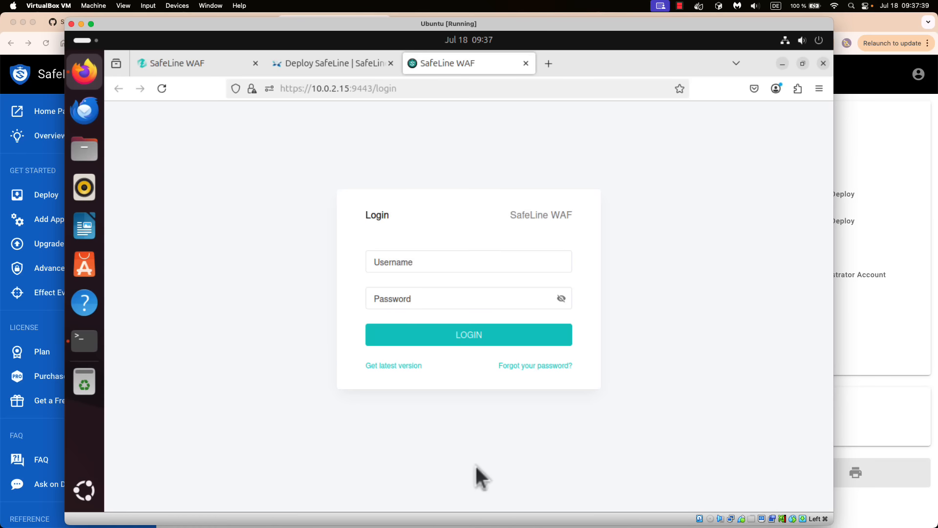
{"action": "left_click", "coordinate": [484, 302]}
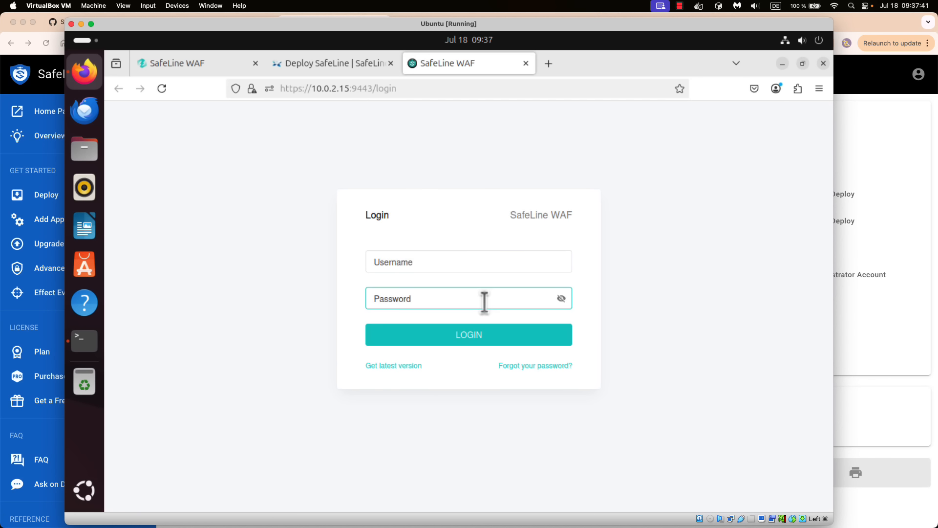
- Enter username admin, paste the saved password, and reveal it to check
{"action": "left_click", "coordinate": [441, 266]}
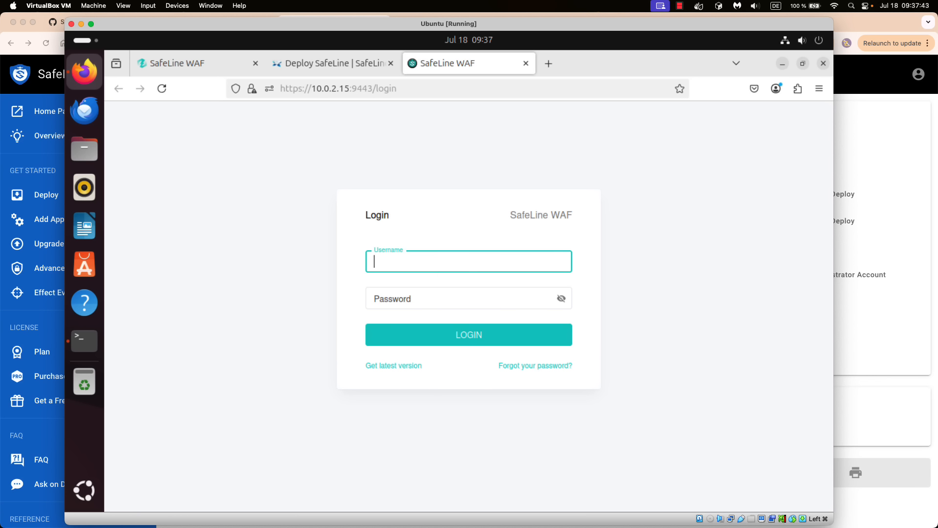
{"action": "type", "text": "admin"}
{"action": "left_click", "coordinate": [424, 299]}
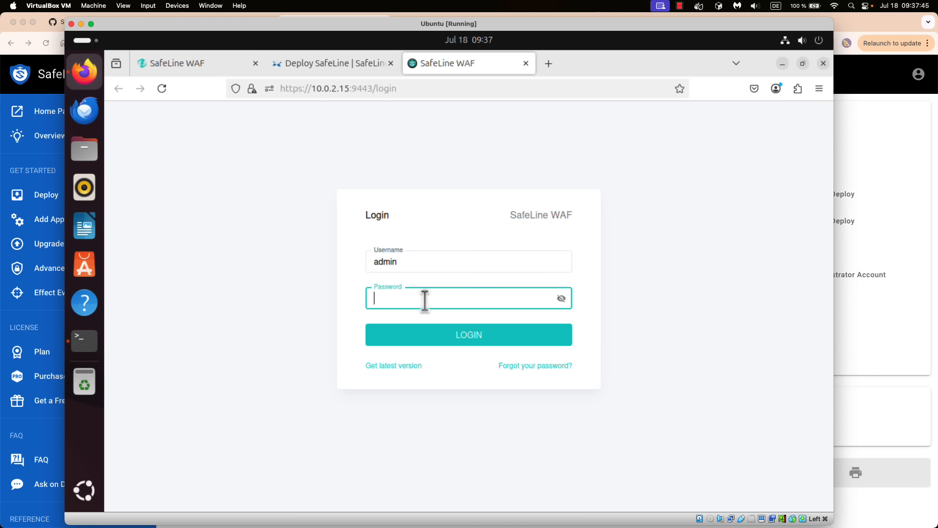
{"action": "right_click", "coordinate": [428, 302]}
{"action": "left_click", "coordinate": [455, 416]}
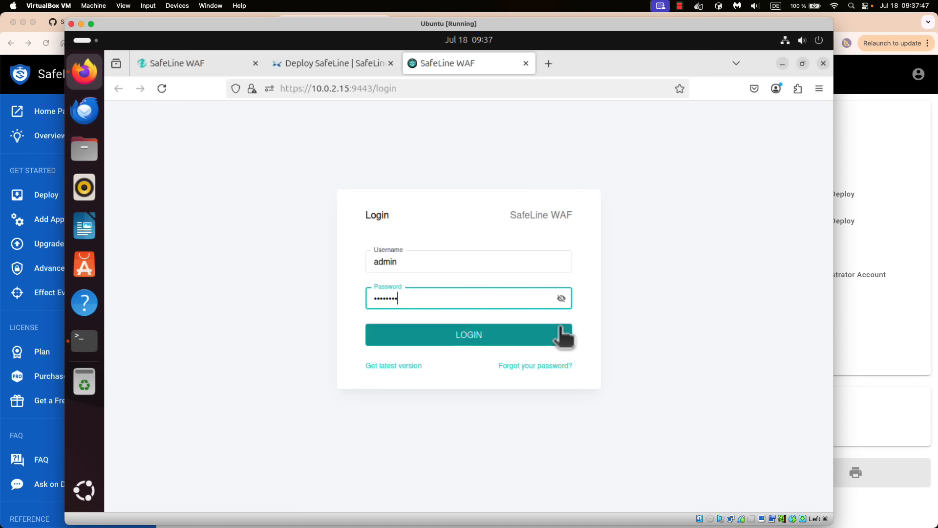
{"action": "left_click", "coordinate": [562, 299]}
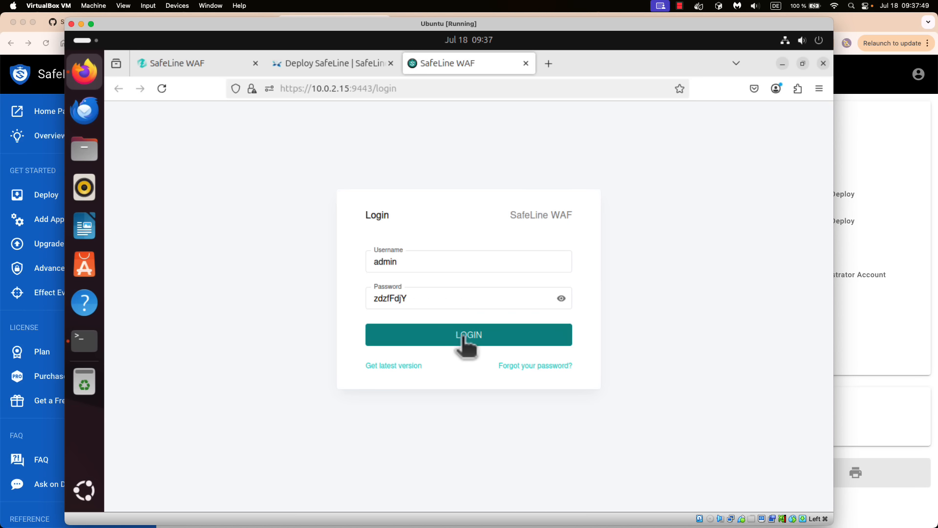
- Copy the reset command 'docker exec safeline-mgt resetadmin' from the forgot-password help, then return to the terminal
{"action": "left_click", "coordinate": [524, 364]}
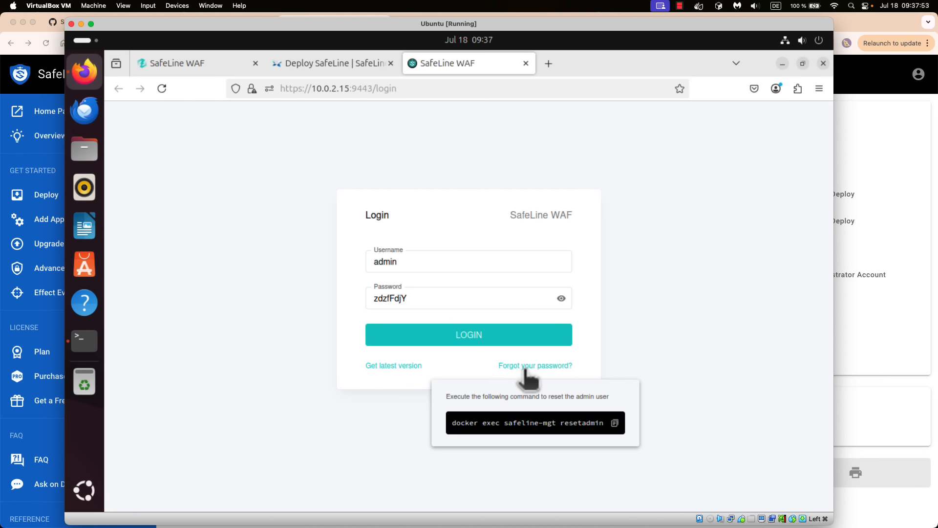
{"action": "left_click", "coordinate": [615, 423]}
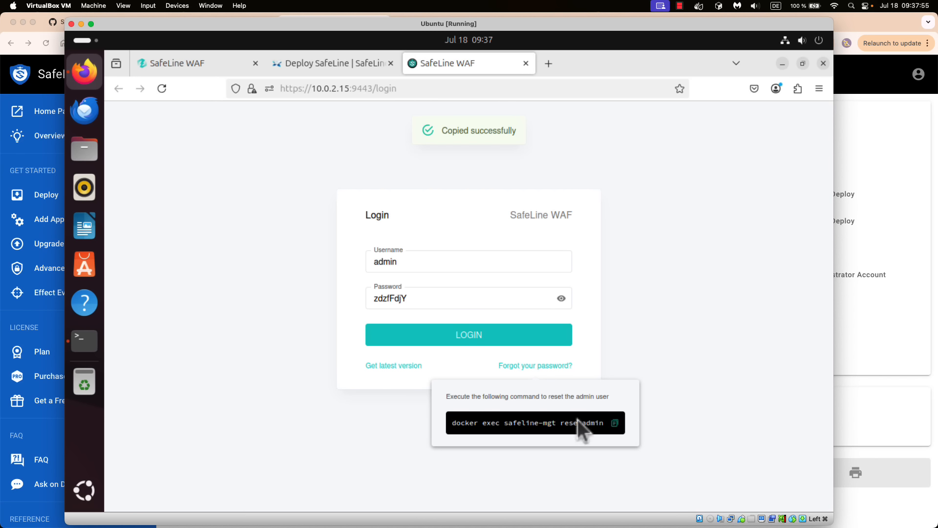
{"action": "left_click", "coordinate": [88, 340]}
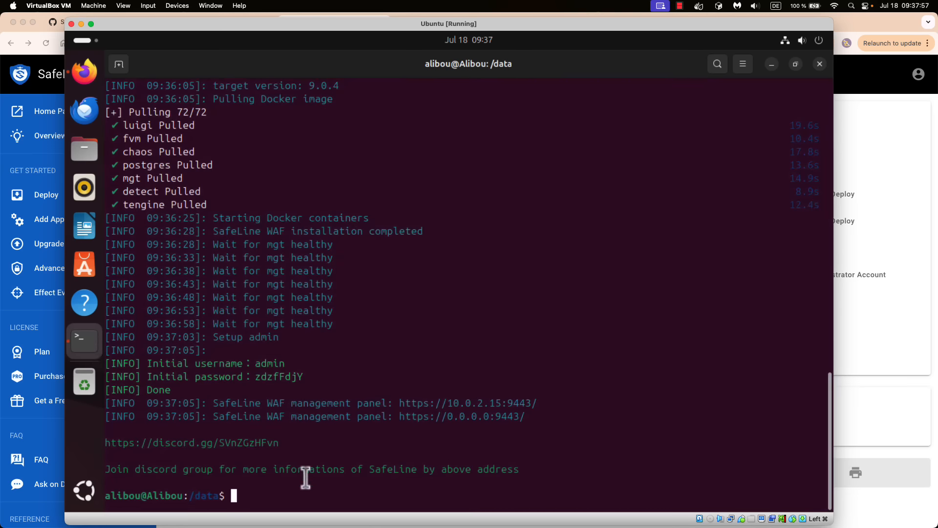
- Run 'docker exec safeline-mgt resetadmin' and select the newly printed admin password for copying
{"action": "right_click", "coordinate": [285, 488]}
{"action": "left_click", "coordinate": [330, 397]}
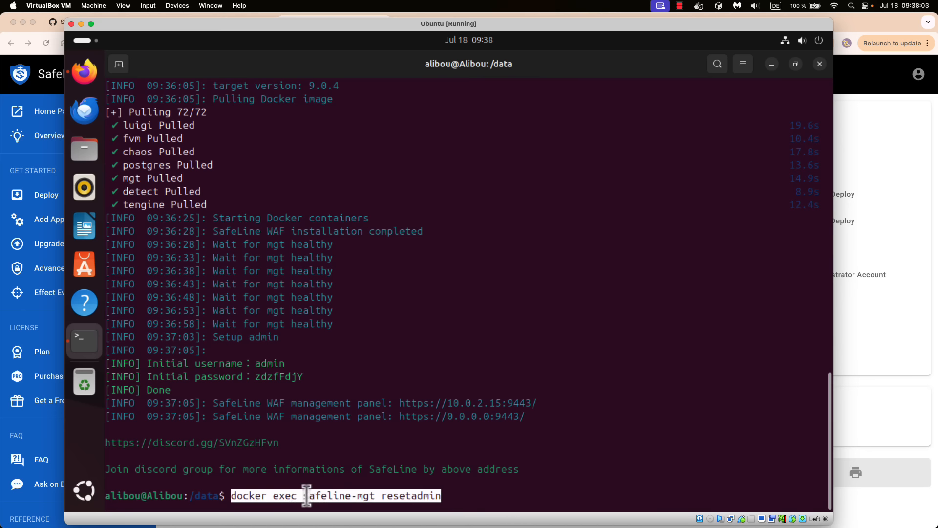
{"action": "key", "text": "Return"}
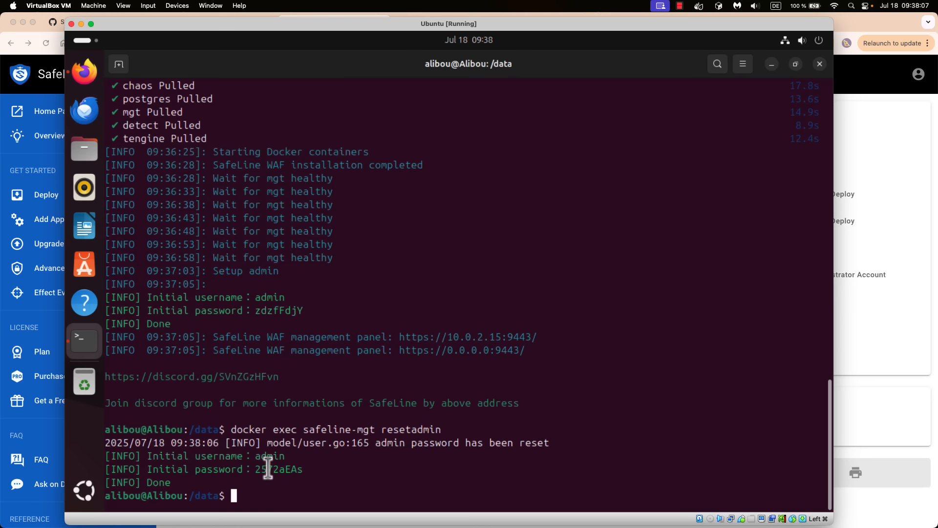
{"action": "double_click", "coordinate": [268, 469]}
{"action": "right_click", "coordinate": [273, 468]}
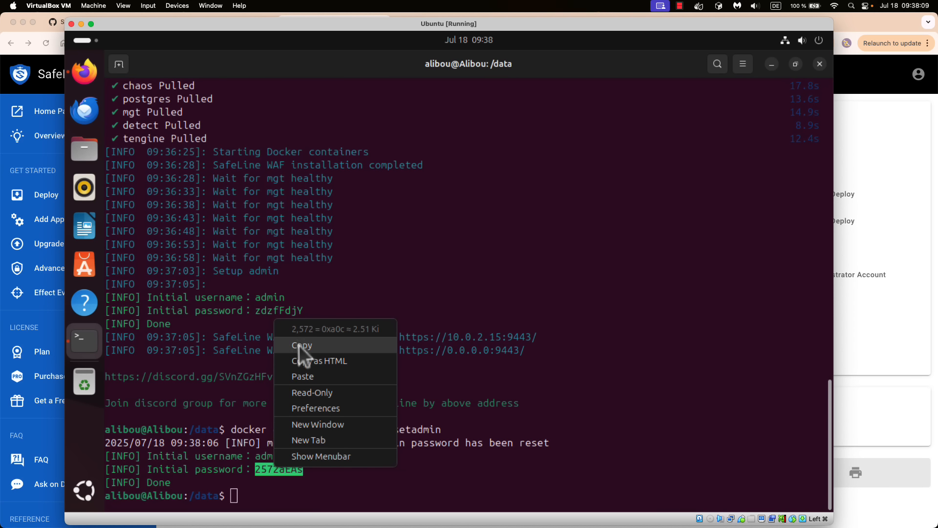
- Replace the old password with the new one, log in, and decline Firefox's save-password offer
{"action": "left_click", "coordinate": [299, 345]}
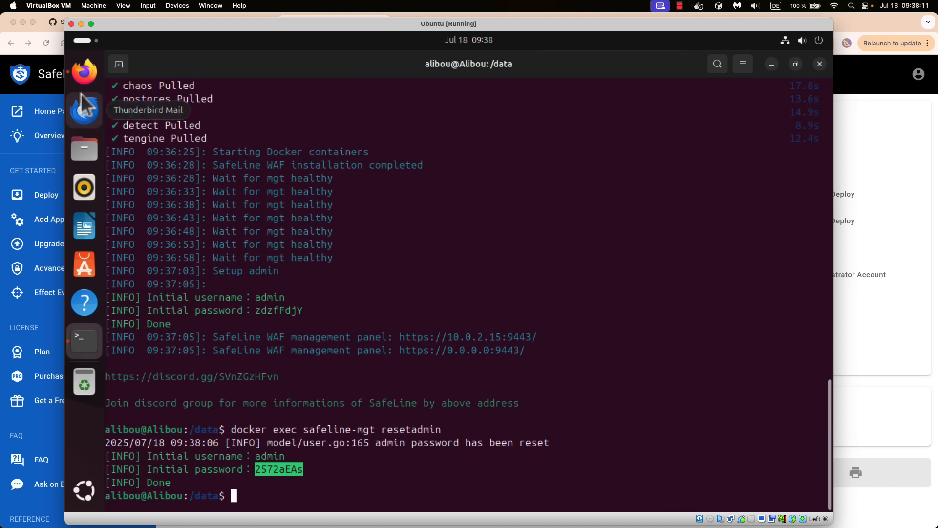
{"action": "left_click", "coordinate": [84, 71]}
{"action": "left_click", "coordinate": [389, 293]}
{"action": "double_click", "coordinate": [390, 298]}
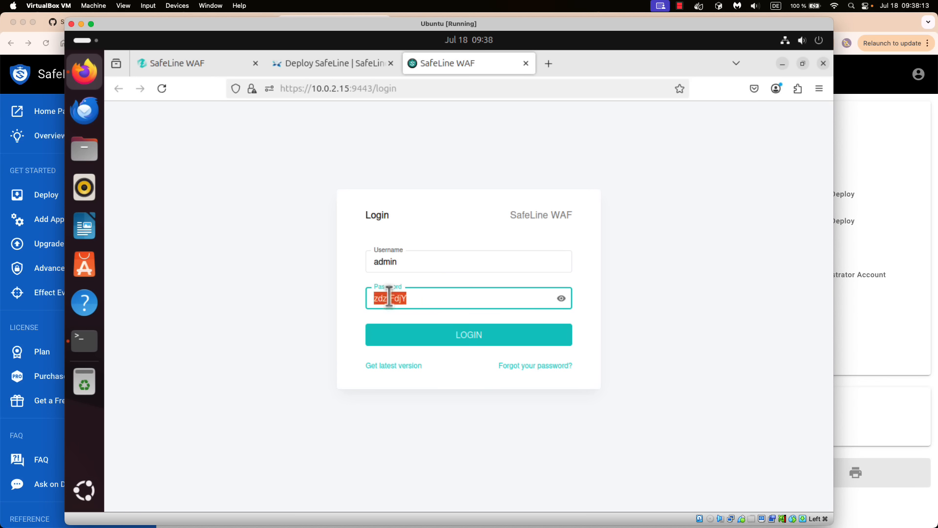
{"action": "key", "text": "BackSpace"}
{"action": "right_click", "coordinate": [391, 298]}
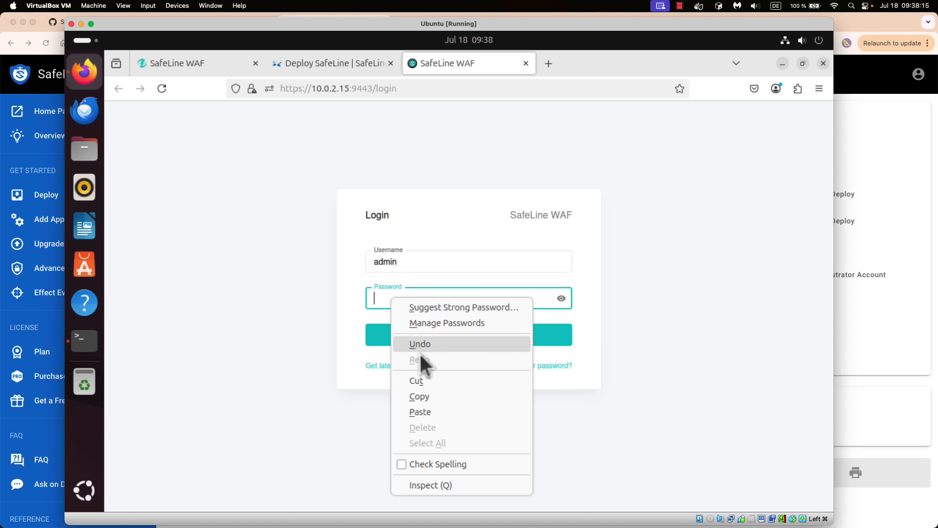
{"action": "left_click", "coordinate": [426, 413]}
{"action": "left_click", "coordinate": [470, 341]}
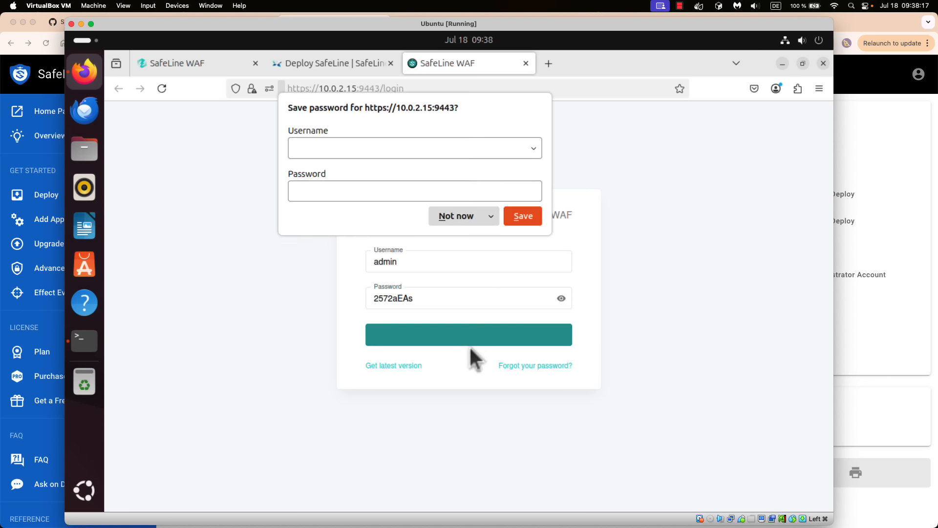
{"action": "left_click", "coordinate": [447, 222]}
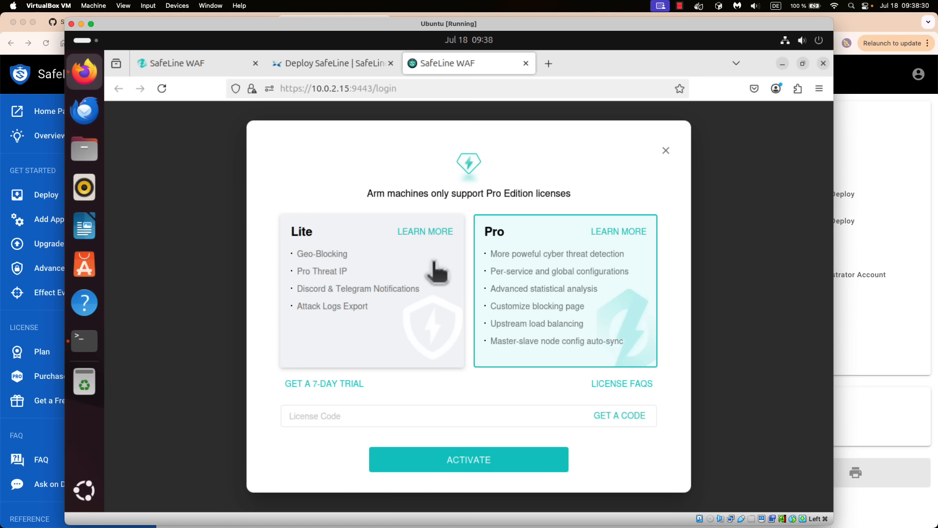
- Choose the Pro edition and copy the license code from the saved text file
{"action": "left_click", "coordinate": [403, 320]}
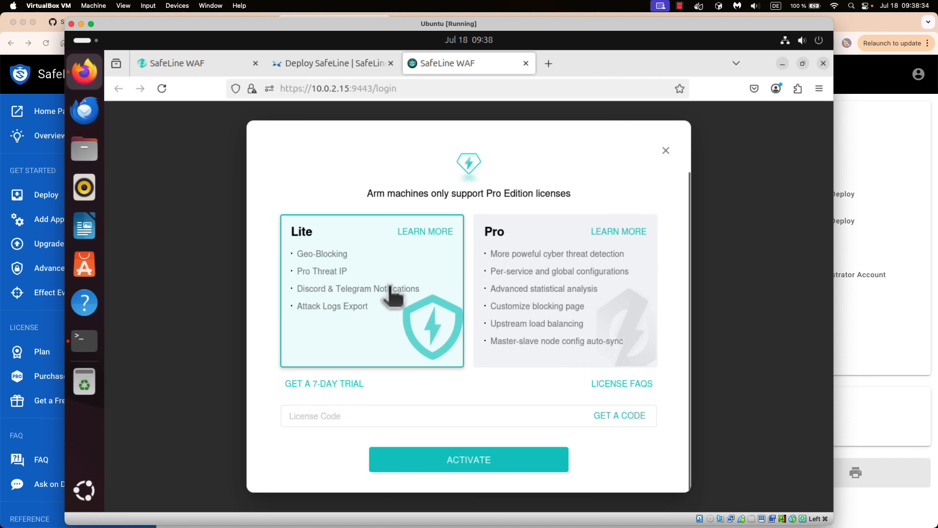
{"action": "left_click", "coordinate": [521, 288]}
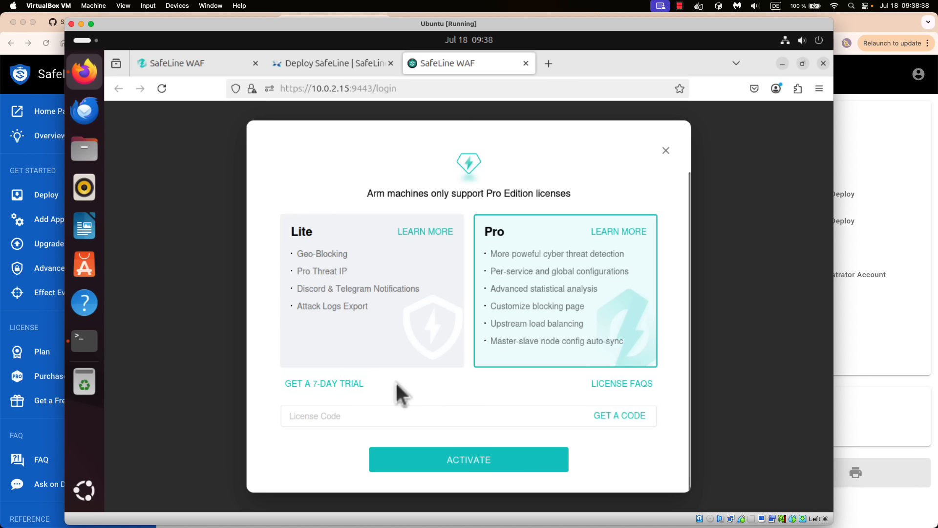
{"action": "left_click", "coordinate": [358, 413]}
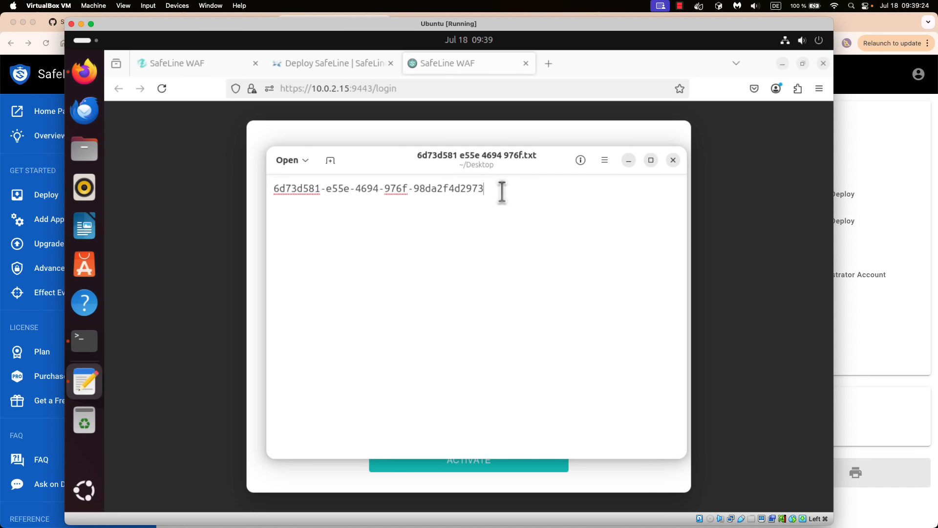
{"action": "left_click_drag", "start_coordinate": [500, 190], "coordinate": [279, 194]}
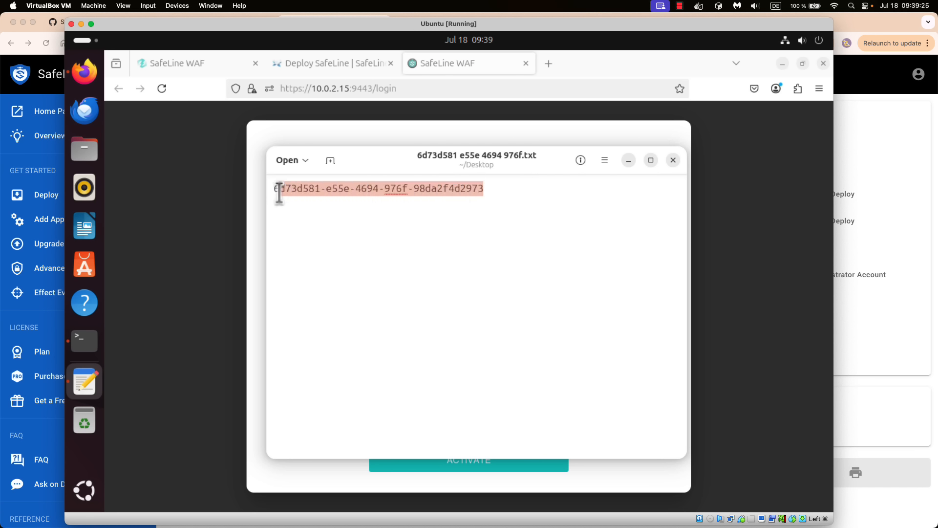
{"action": "right_click", "coordinate": [325, 193]}
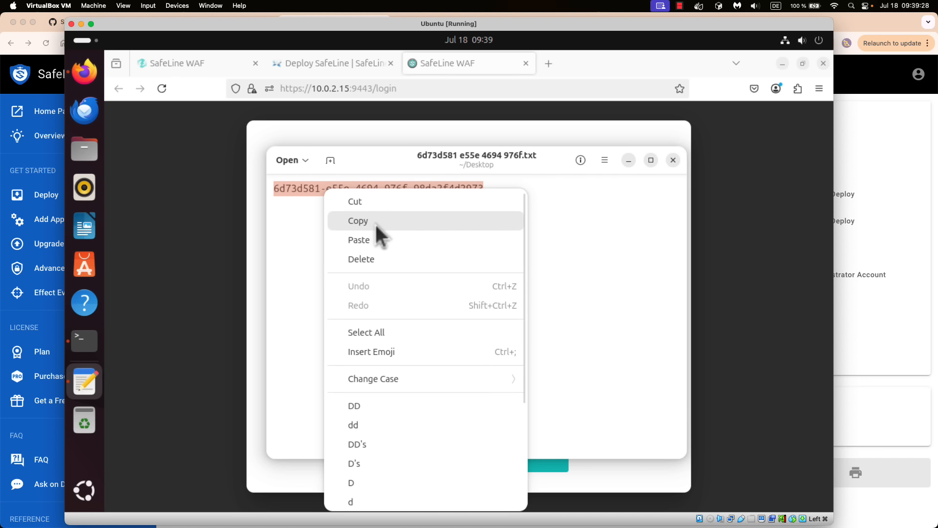
{"action": "left_click", "coordinate": [374, 222]}
{"action": "left_click", "coordinate": [498, 199]}
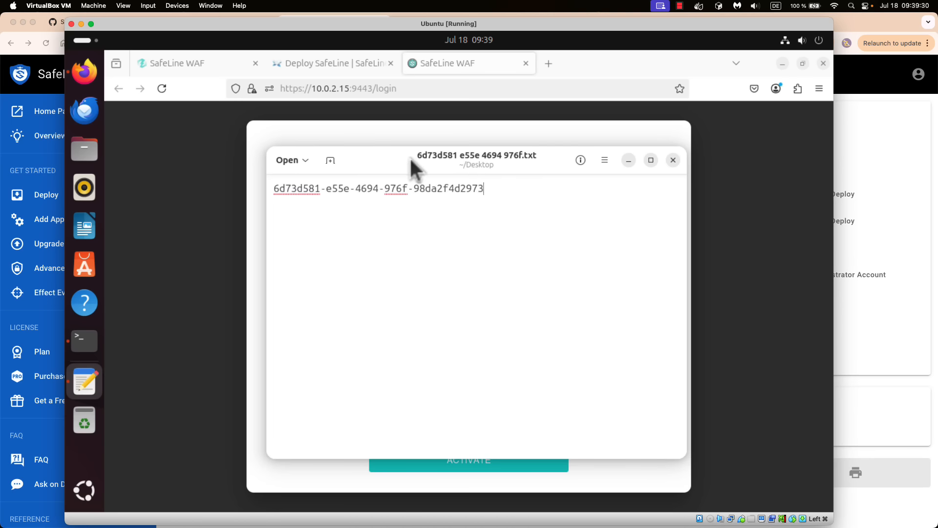
- Paste the code into the License Code field and submit it for activation
{"action": "left_click", "coordinate": [382, 130]}
{"action": "left_click", "coordinate": [358, 415]}
{"action": "right_click", "coordinate": [358, 414]}
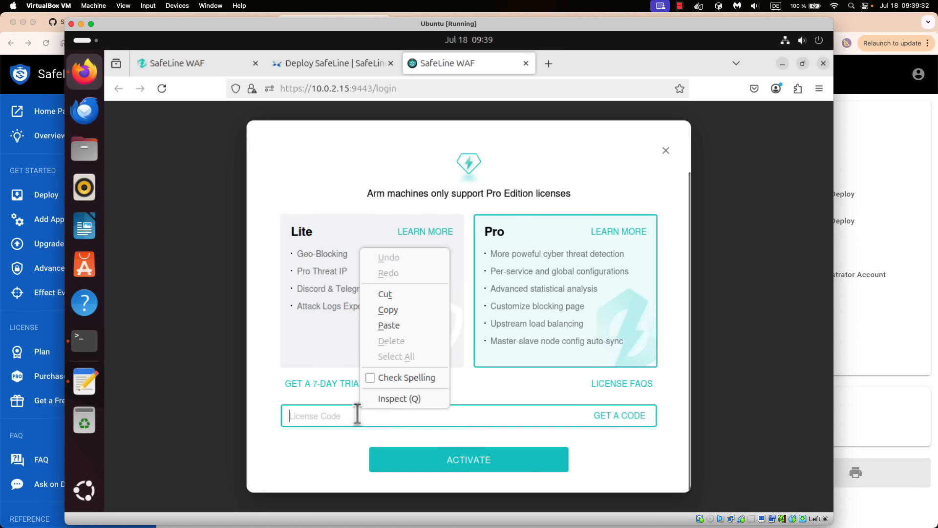
{"action": "left_click", "coordinate": [389, 325]}
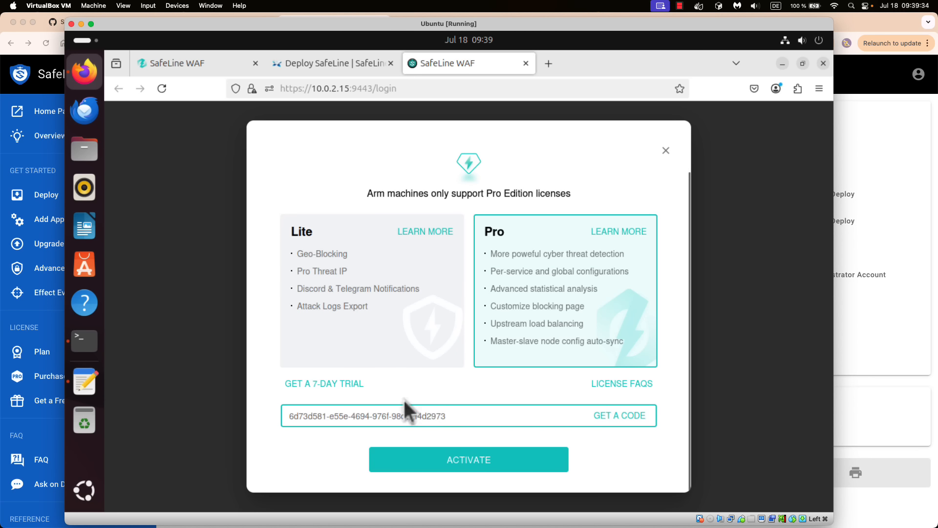
{"action": "left_click", "coordinate": [454, 461]}
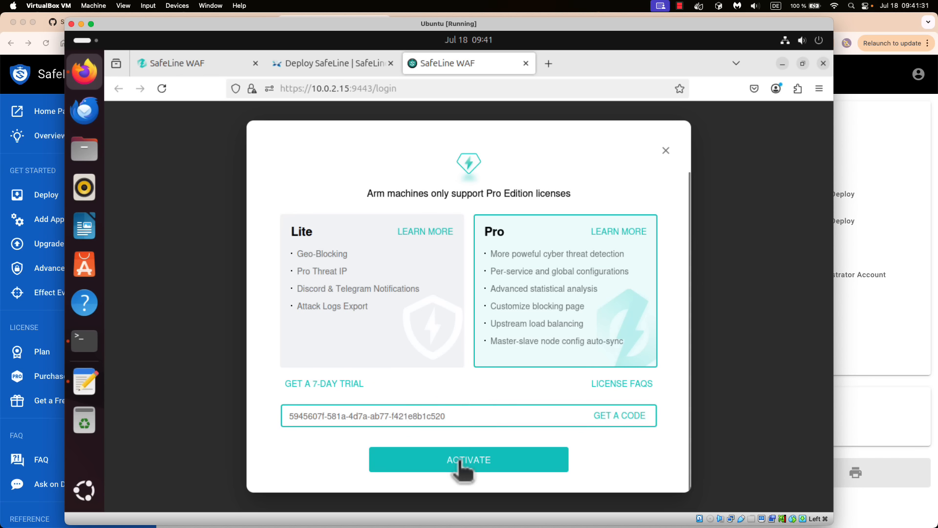
{"action": "left_click", "coordinate": [458, 464]}
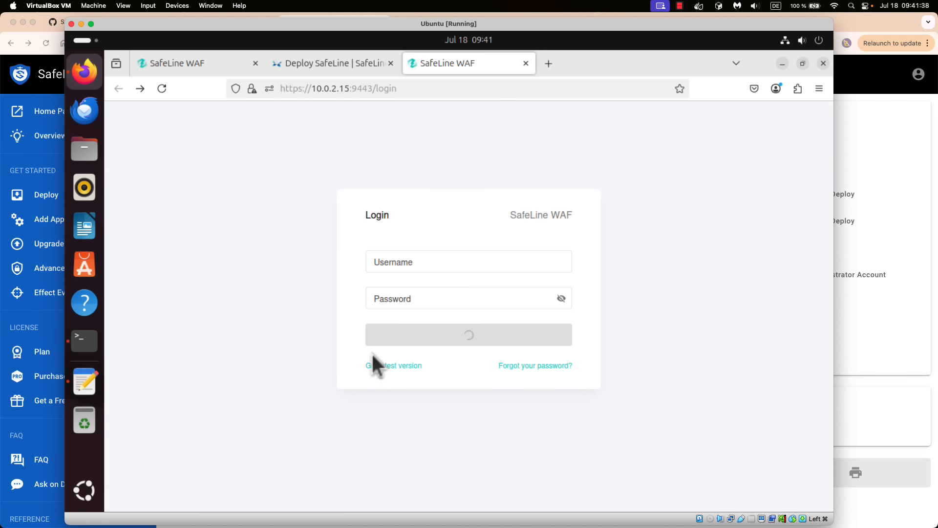
- Copy the reset admin password from the terminal output
{"action": "left_click", "coordinate": [423, 262]}
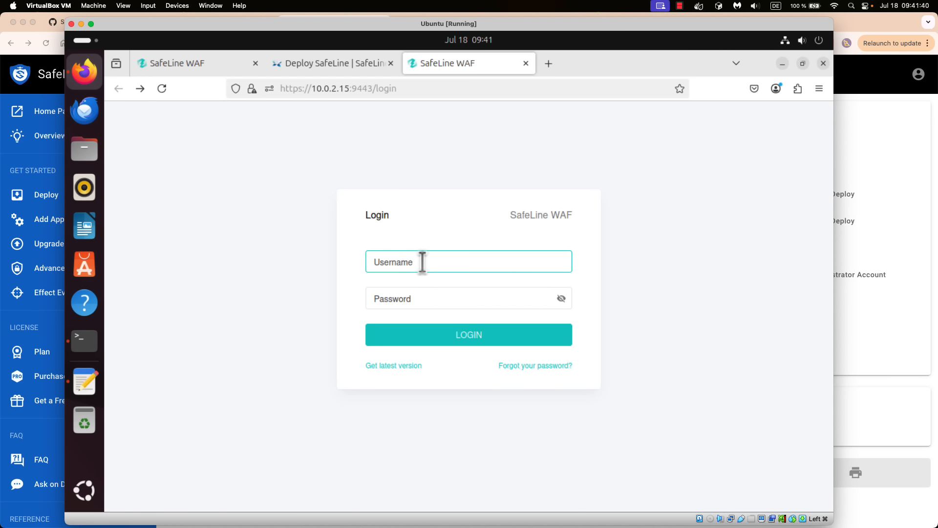
{"action": "left_click", "coordinate": [87, 345]}
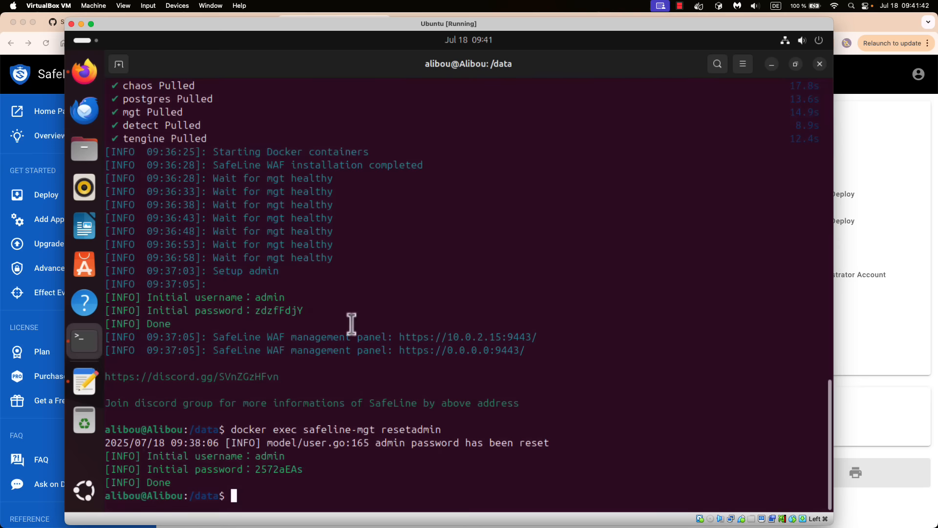
{"action": "double_click", "coordinate": [270, 469]}
{"action": "right_click", "coordinate": [271, 468]}
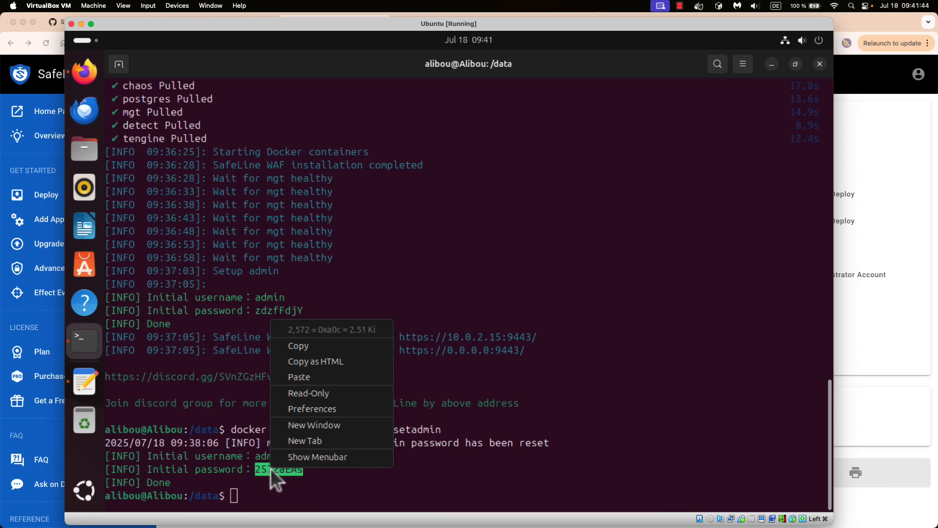
{"action": "left_click", "coordinate": [305, 347]}
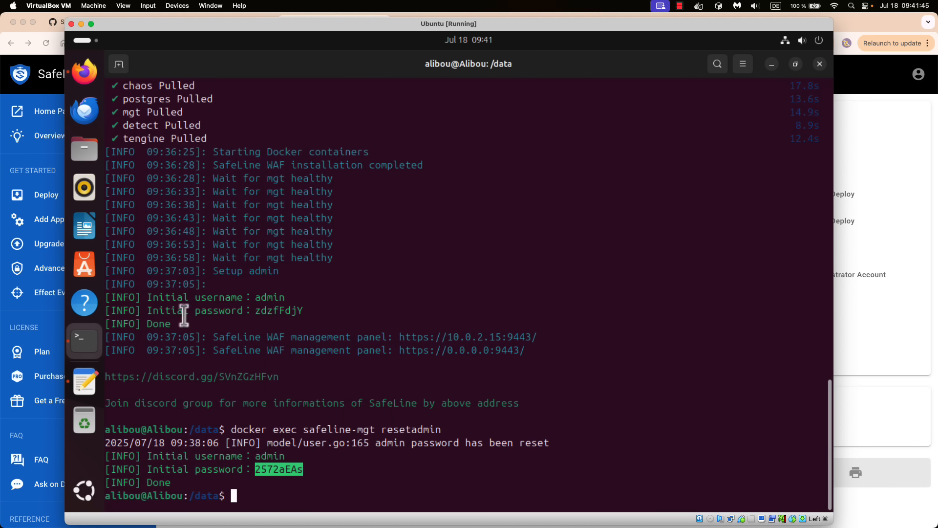
- Log in as admin with the pasted password, declining Firefox's save-password offer
{"action": "left_click", "coordinate": [85, 72]}
{"action": "left_click", "coordinate": [383, 263]}
{"action": "type", "text": "a"}
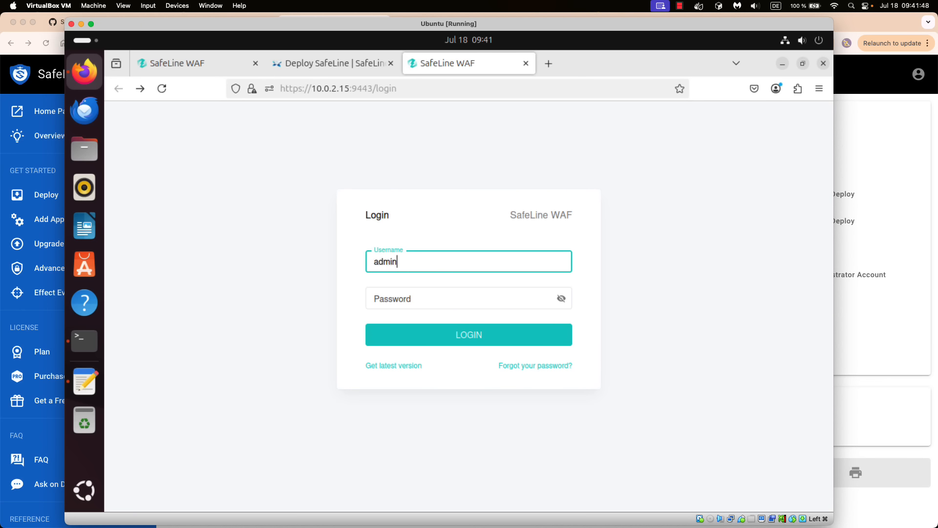
{"action": "type", "text": "dmin"}
{"action": "key", "text": "Tab"}
{"action": "right_click", "coordinate": [396, 296]}
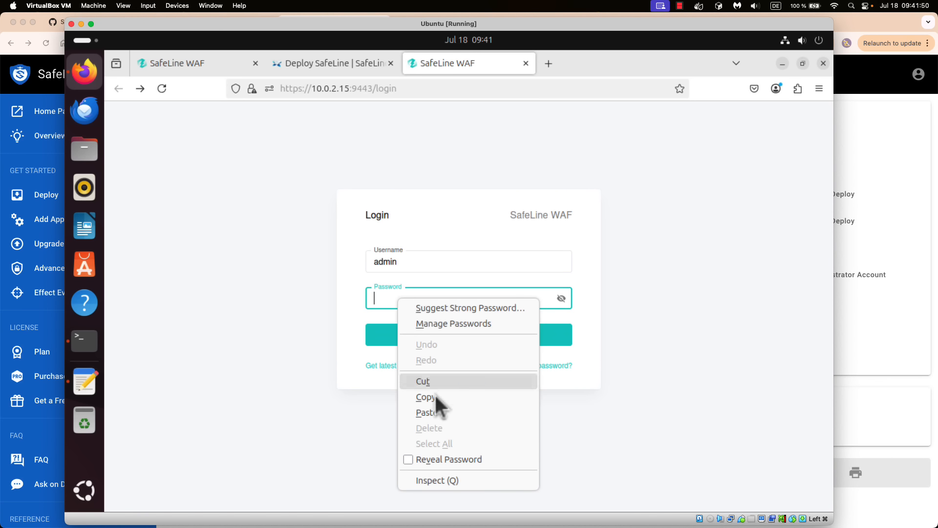
{"action": "left_click", "coordinate": [436, 415]}
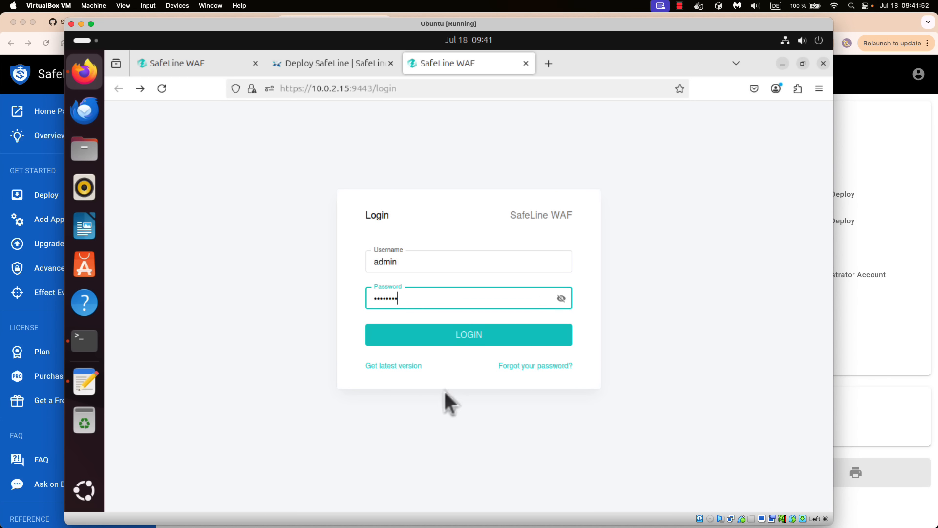
{"action": "left_click", "coordinate": [451, 333]}
{"action": "left_click", "coordinate": [444, 224]}
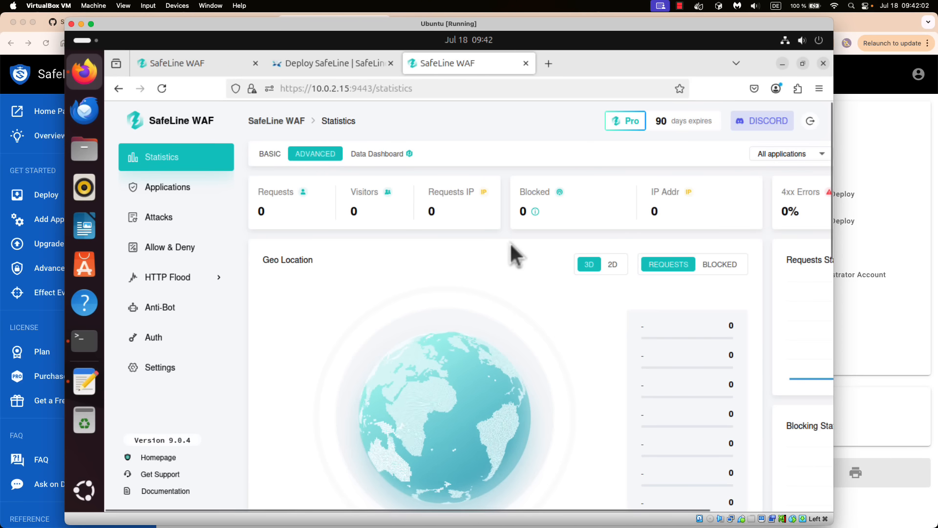
{"action": "triple_click", "coordinate": [692, 122]}
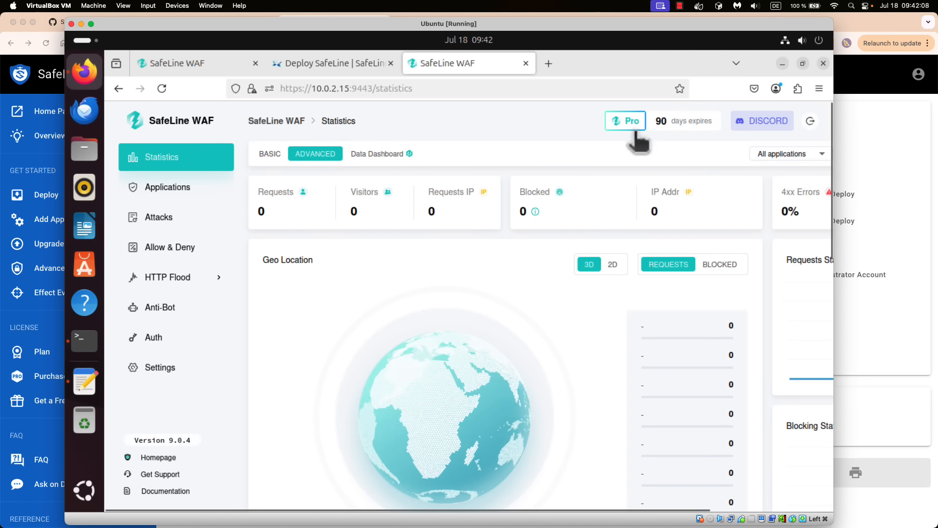
{"action": "left_click", "coordinate": [586, 136]}
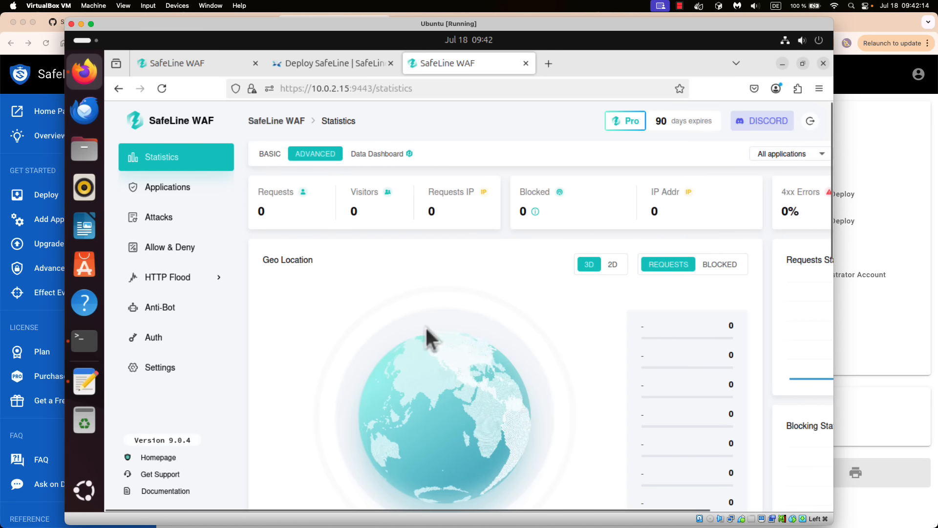
{"action": "scroll", "coordinate": [432, 339], "scroll_direction": "down", "scroll_amount": 3}
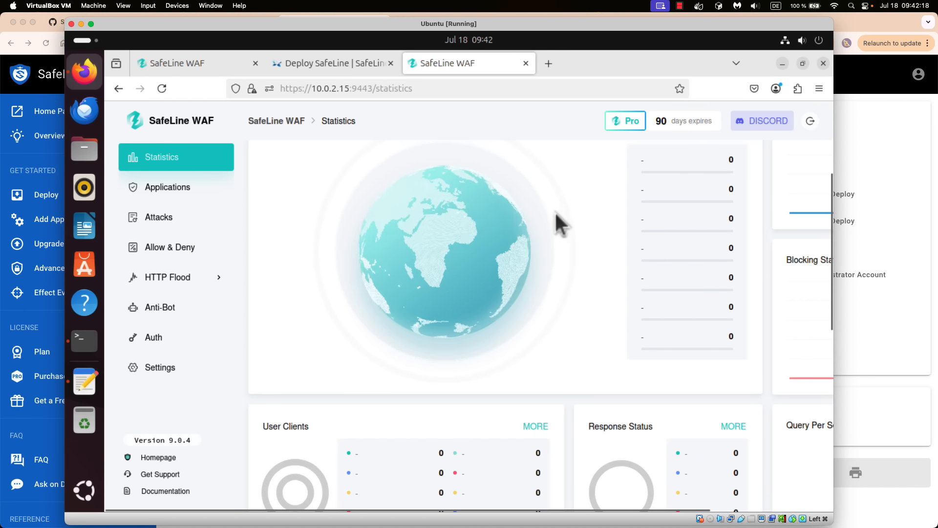
{"action": "scroll", "coordinate": [555, 215], "scroll_direction": "up", "scroll_amount": 3}
{"action": "left_click", "coordinate": [613, 266]}
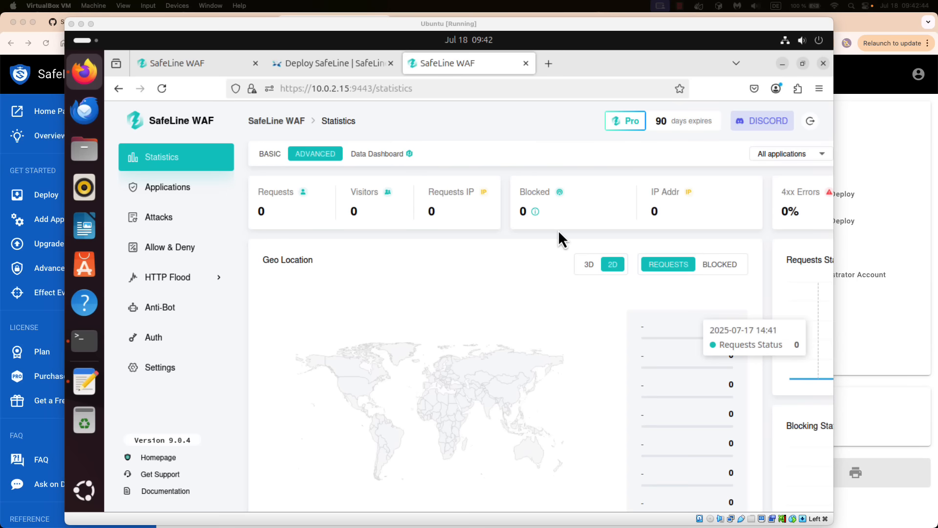
{"action": "scroll", "coordinate": [559, 230], "scroll_direction": "right", "scroll_amount": 5}
{"action": "scroll", "coordinate": [558, 230], "scroll_direction": "right", "scroll_amount": 1}
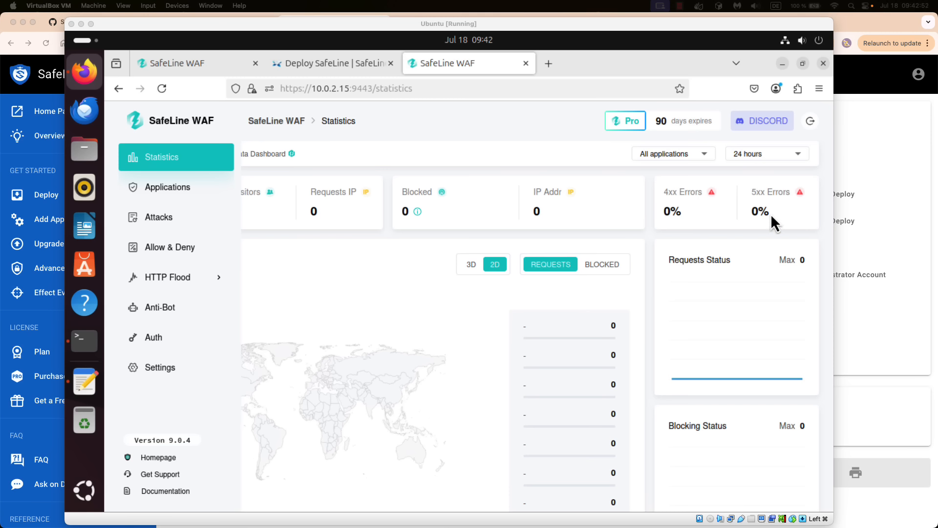
{"action": "scroll", "coordinate": [770, 213], "scroll_direction": "left", "scroll_amount": 5}
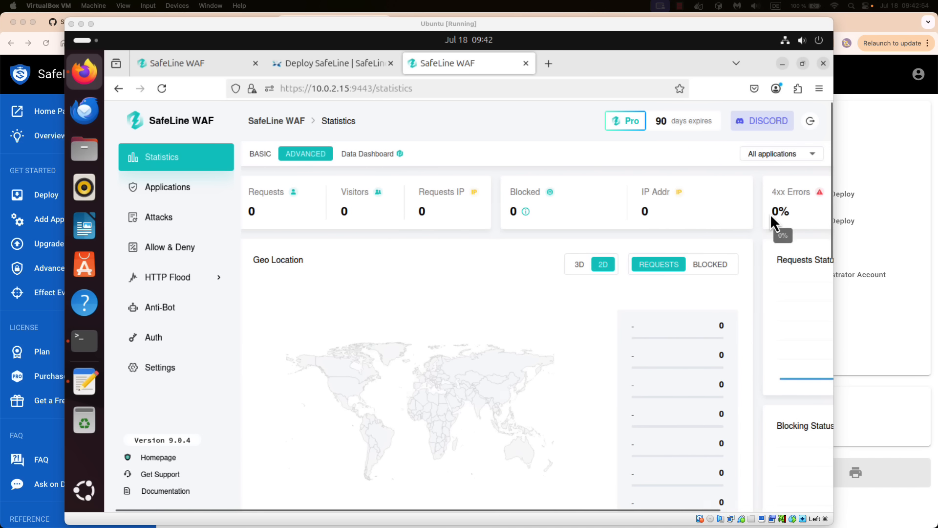
{"action": "scroll", "coordinate": [481, 230], "scroll_direction": "down", "scroll_amount": 3}
{"action": "scroll", "coordinate": [481, 230], "scroll_direction": "down", "scroll_amount": 5}
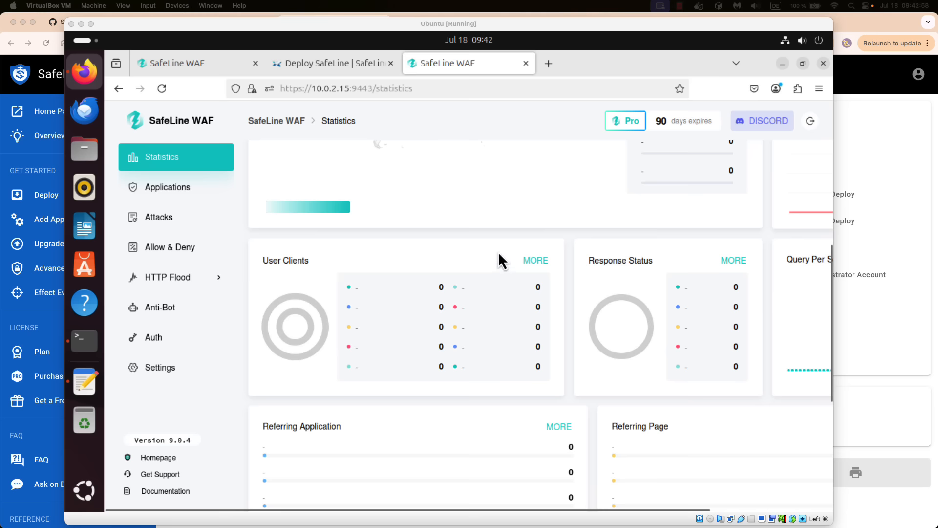
{"action": "scroll", "coordinate": [656, 271], "scroll_direction": "right", "scroll_amount": 3}
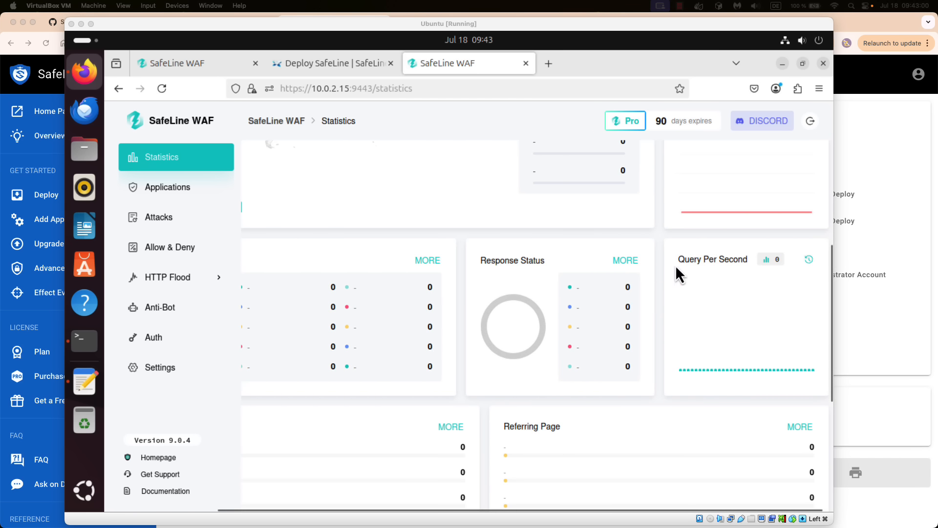
{"action": "scroll", "coordinate": [508, 284], "scroll_direction": "left", "scroll_amount": 3}
{"action": "scroll", "coordinate": [447, 299], "scroll_direction": "down", "scroll_amount": 5}
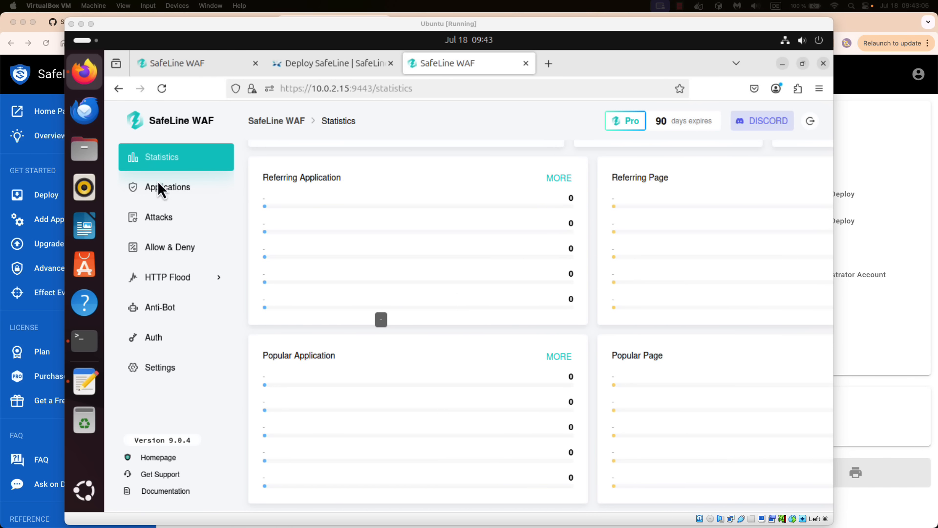
- Start a new application listening on port 80 only, with domain my-app.online
{"action": "left_click", "coordinate": [171, 188]}
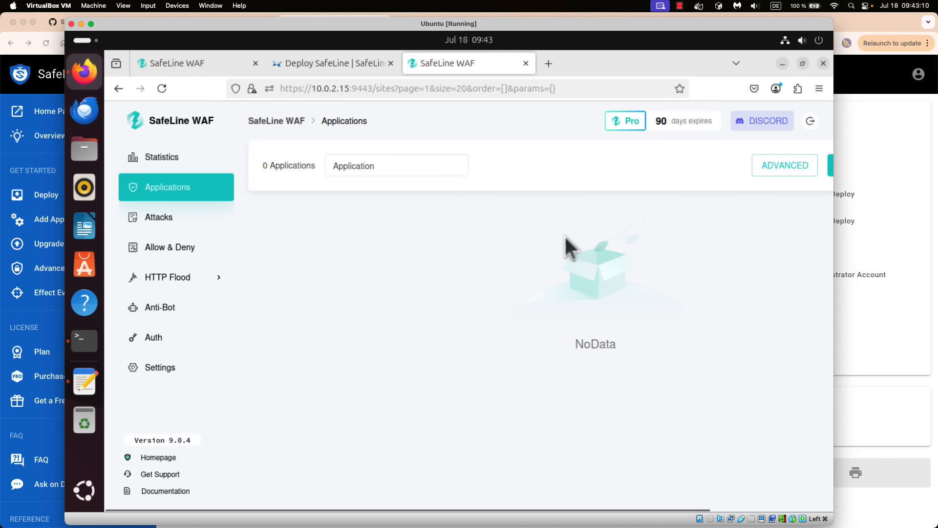
{"action": "scroll", "coordinate": [565, 237], "scroll_direction": "right", "scroll_amount": 3}
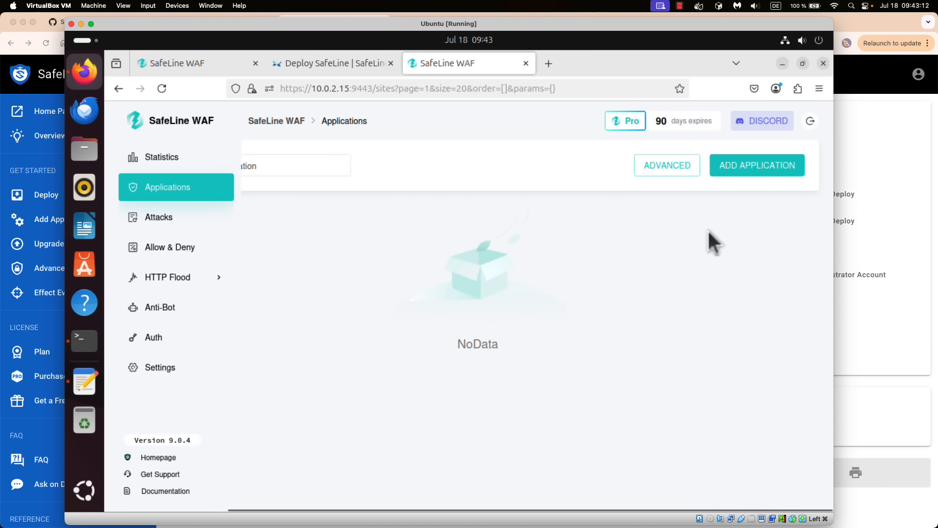
{"action": "left_click", "coordinate": [754, 168]}
{"action": "left_click", "coordinate": [377, 262]}
{"action": "left_click", "coordinate": [352, 228]}
{"action": "left_click", "coordinate": [350, 264]}
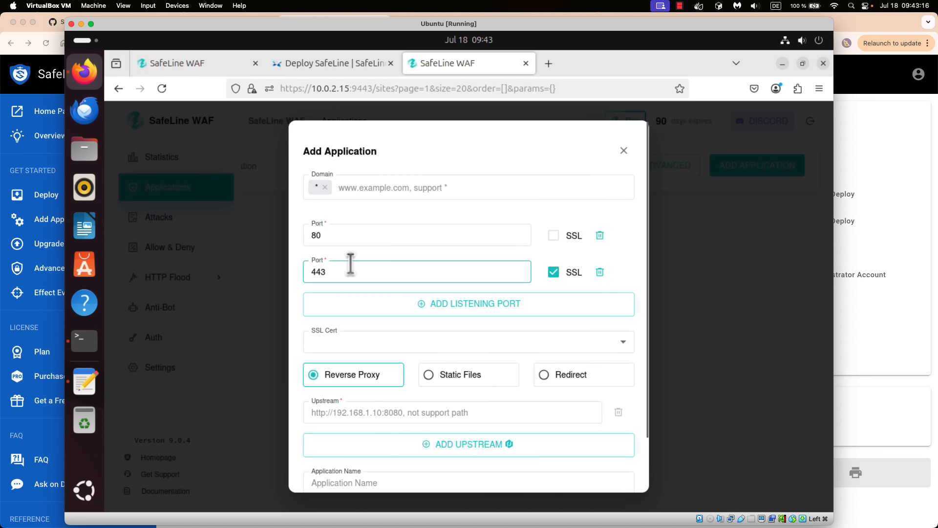
{"action": "left_click", "coordinate": [348, 240]}
{"action": "left_click", "coordinate": [331, 272]}
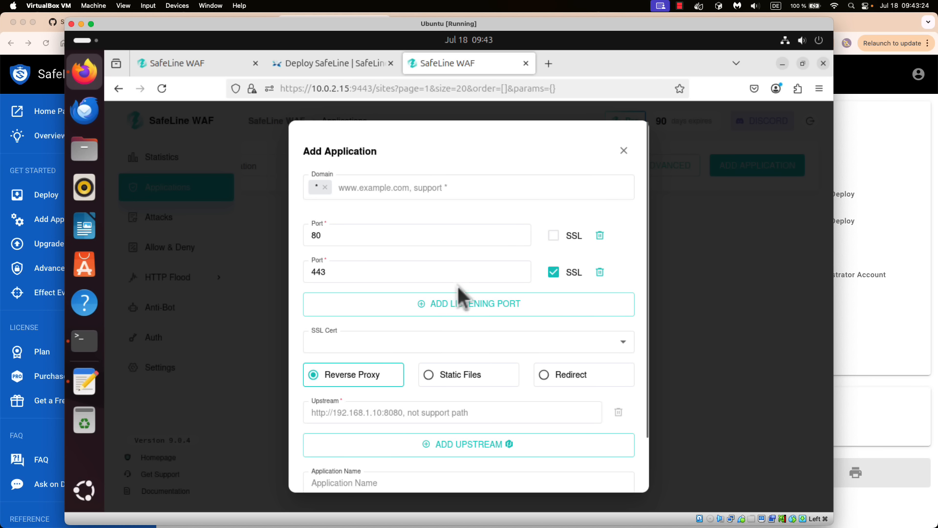
{"action": "left_click", "coordinate": [600, 272]}
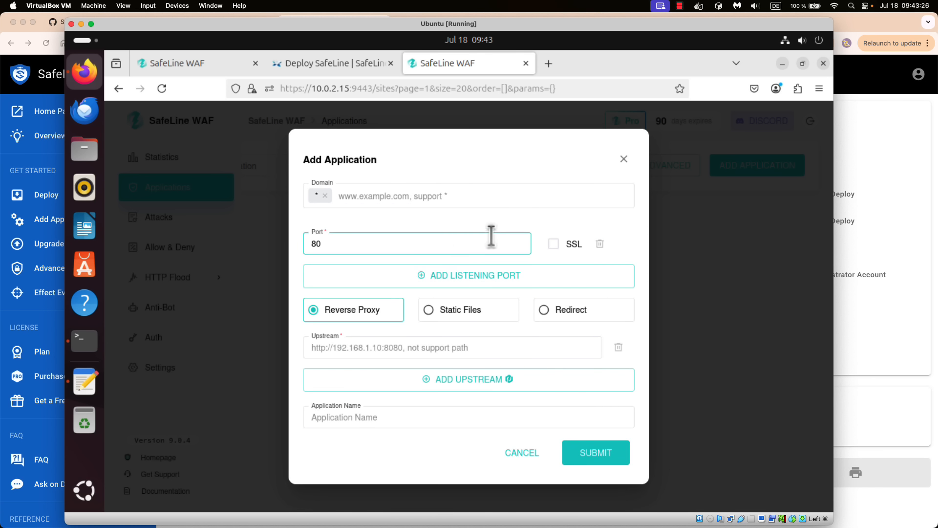
{"action": "left_click", "coordinate": [386, 198]}
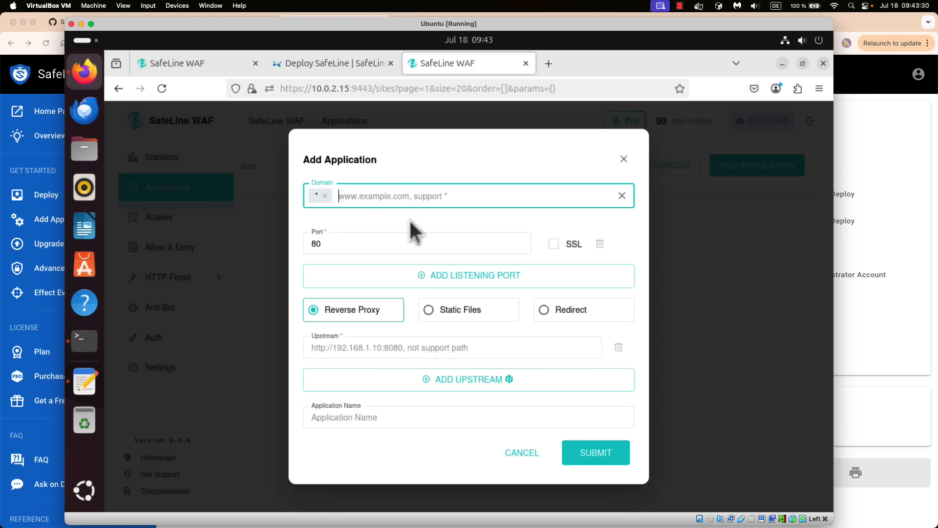
{"action": "type", "text": "my-app"}
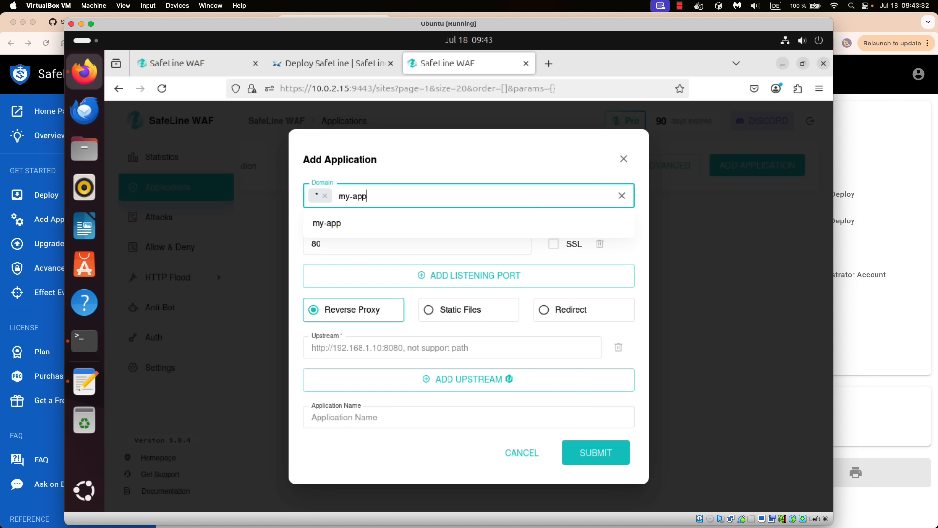
{"action": "type", "text": ".online"}
{"action": "key", "text": "Return"}
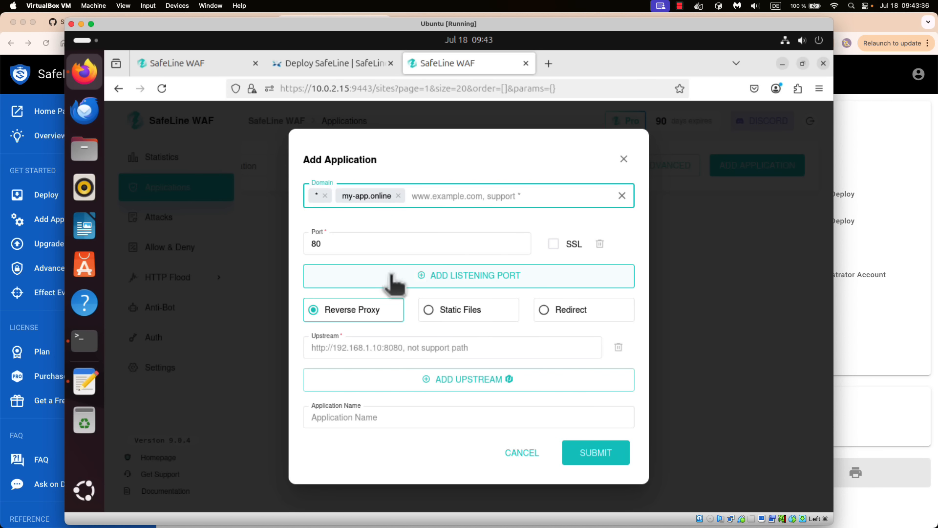
{"action": "left_click", "coordinate": [382, 346]}
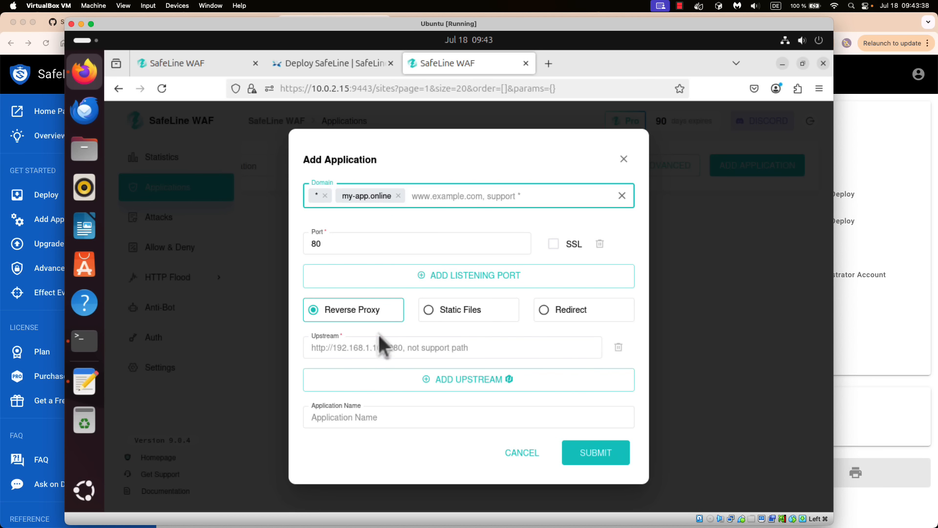
{"action": "left_click", "coordinate": [365, 349]}
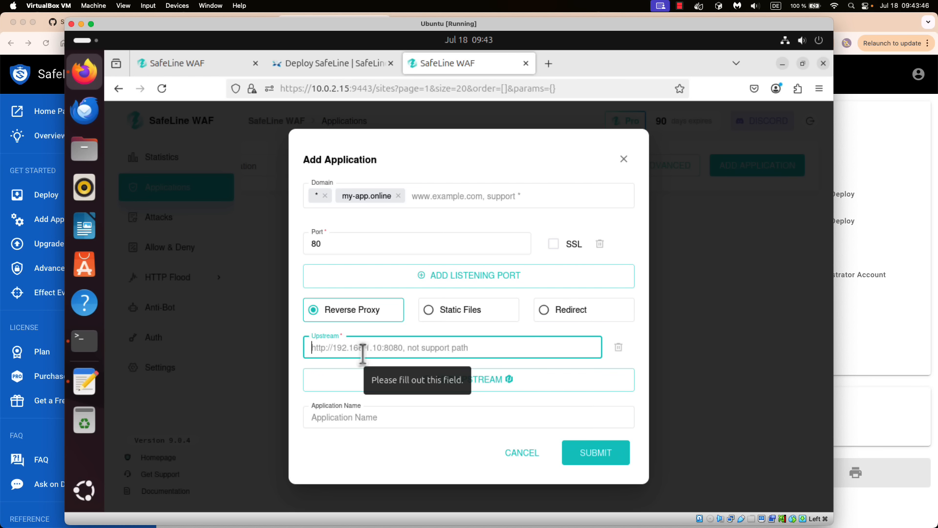
{"action": "type", "text": "http://10.0.2.15:9443"}
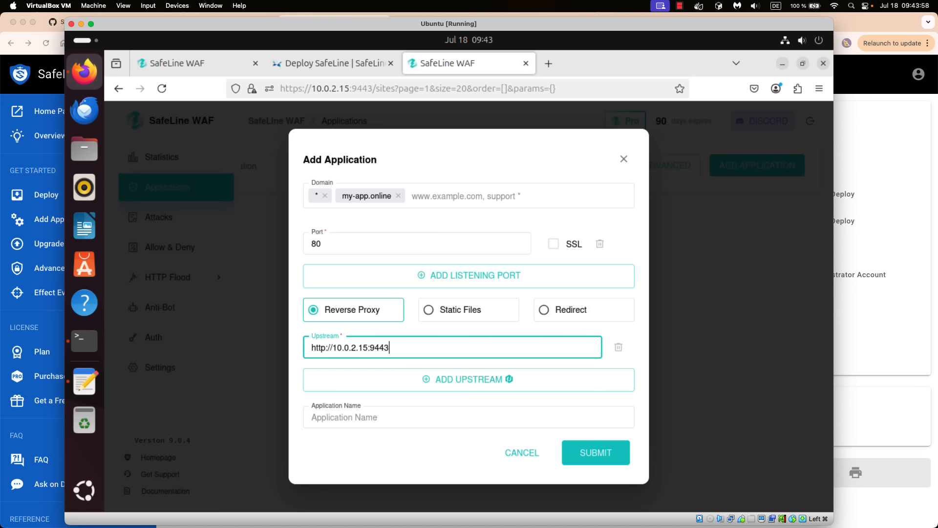
{"action": "left_click", "coordinate": [607, 358]}
{"action": "mouse_move", "coordinate": [591, 345]}
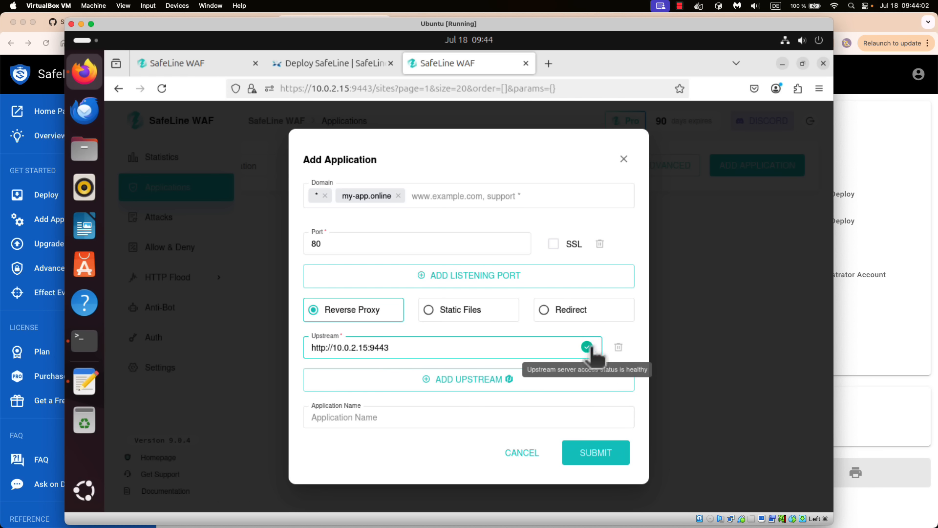
{"action": "left_click", "coordinate": [432, 345]}
{"action": "key", "text": "BackSpace"}
{"action": "type", "text": "2"}
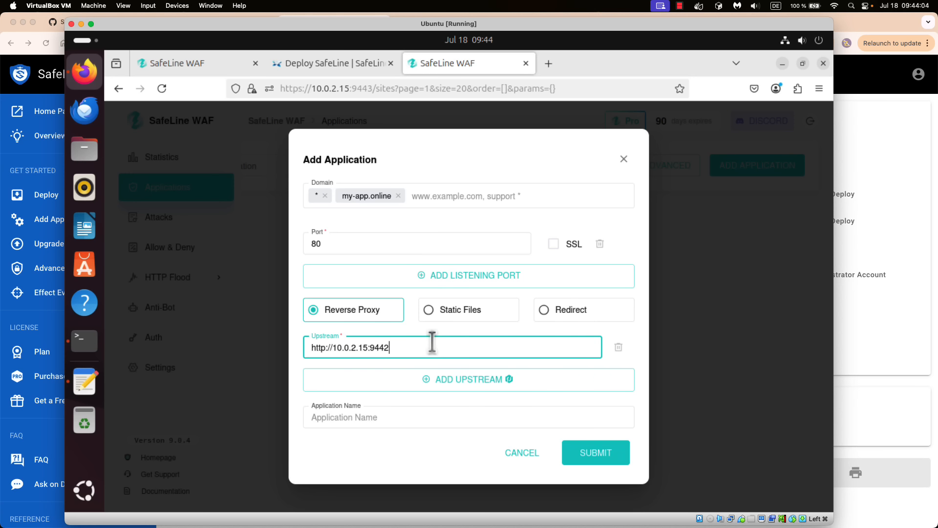
{"action": "left_click", "coordinate": [457, 329]}
{"action": "mouse_move", "coordinate": [588, 348]}
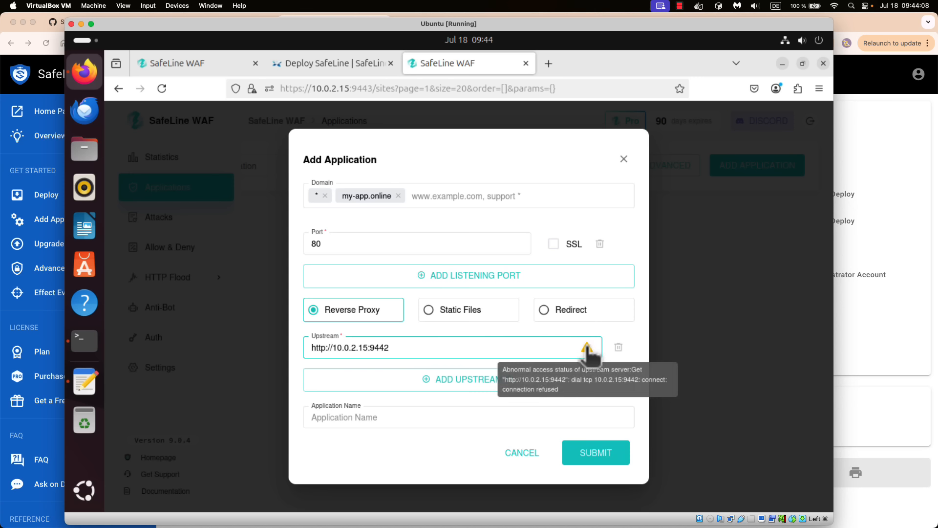
{"action": "left_click", "coordinate": [486, 348]}
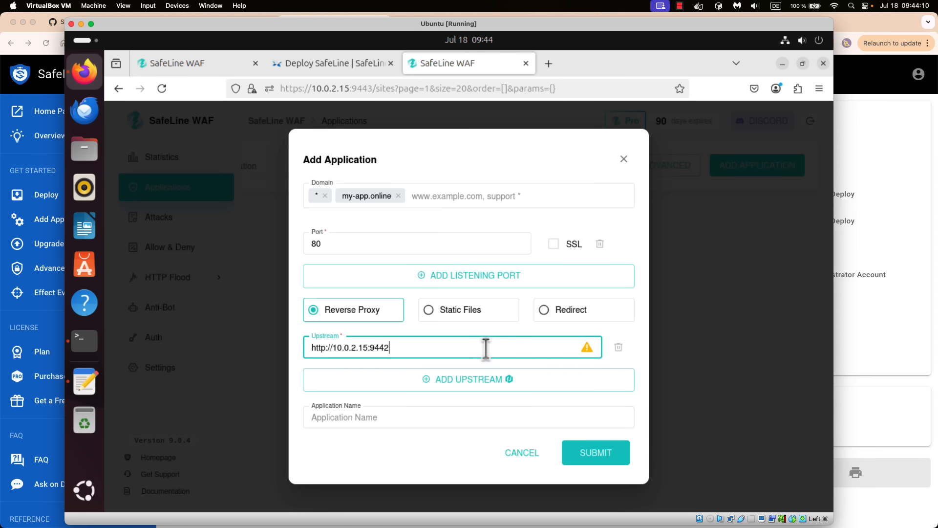
{"action": "key", "text": "BackSpace"}
{"action": "type", "text": "3"}
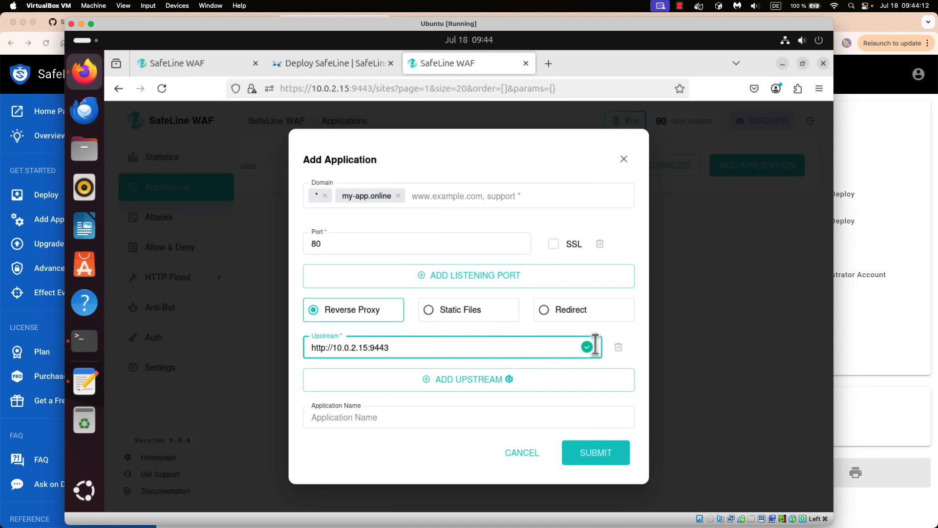
- Name the application 'Alibou - Test app' and submit it
{"action": "mouse_move", "coordinate": [592, 346]}
{"action": "left_click", "coordinate": [411, 419]}
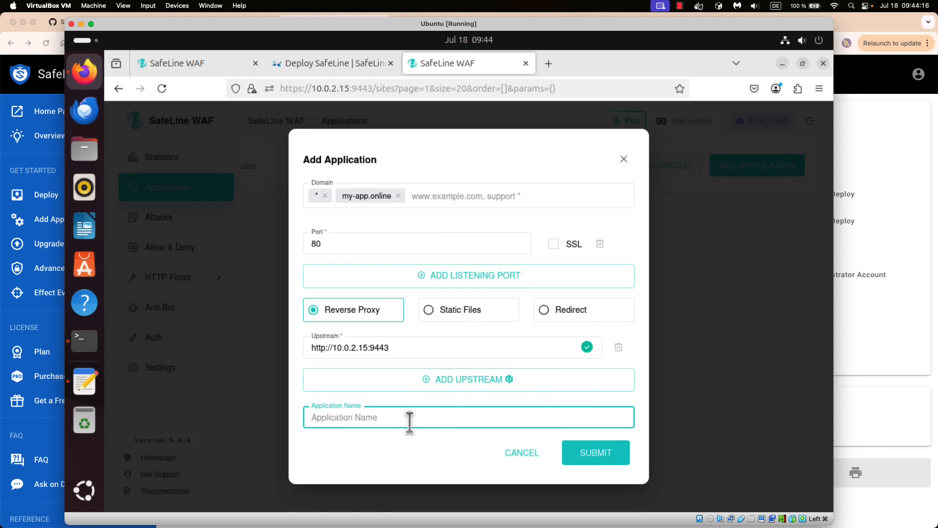
{"action": "type", "text": "Alibou - Test app"}
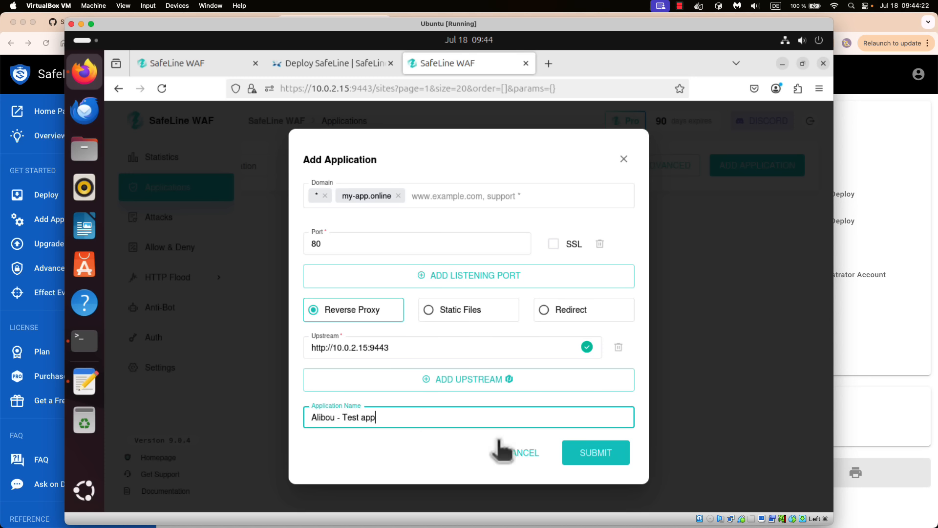
{"action": "left_click", "coordinate": [586, 444]}
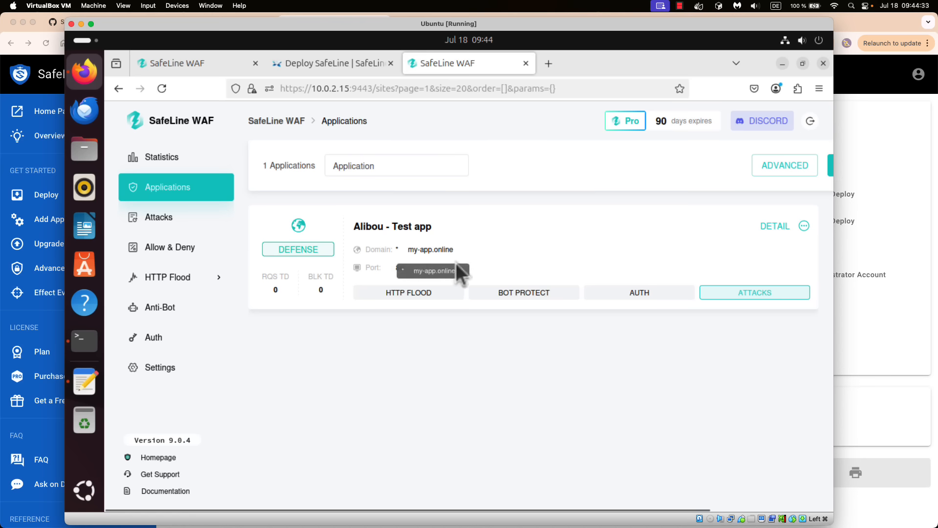
{"action": "left_click", "coordinate": [760, 293]}
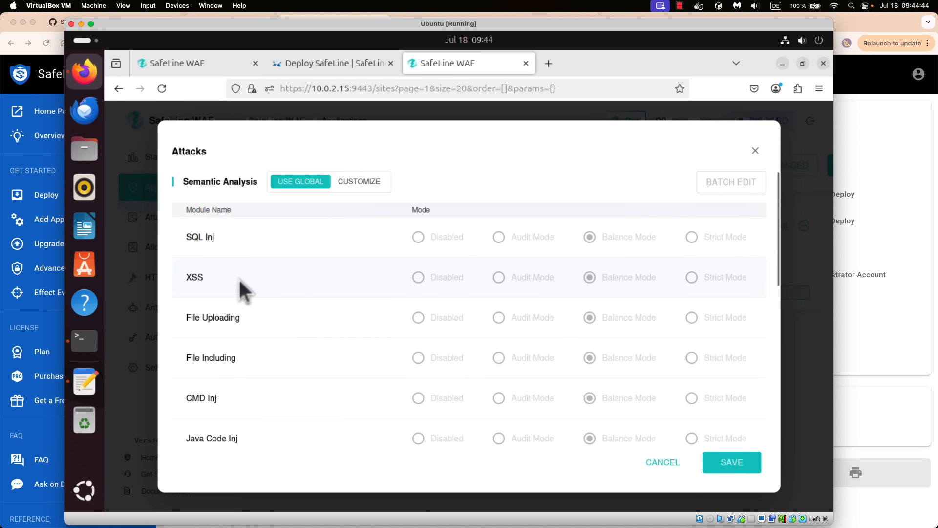
{"action": "scroll", "coordinate": [293, 345], "scroll_direction": "down", "scroll_amount": 4}
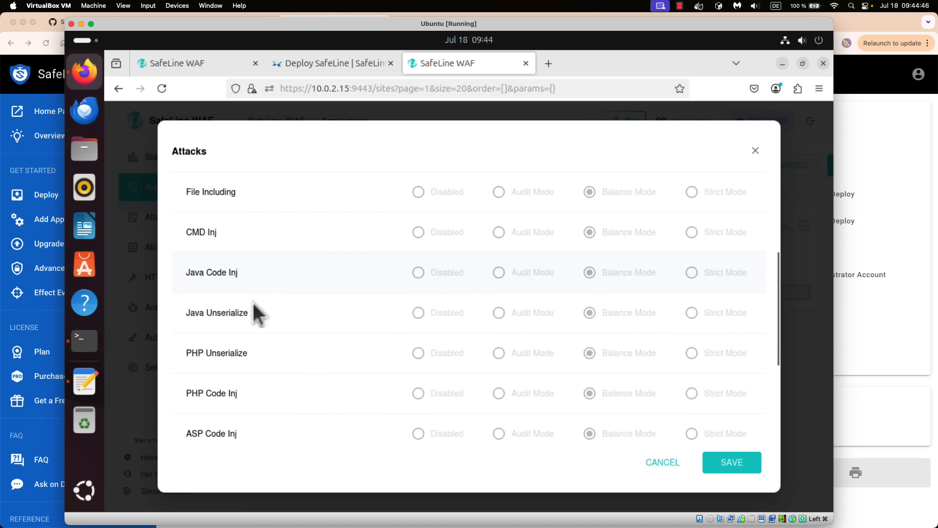
{"action": "scroll", "coordinate": [292, 354], "scroll_direction": "down", "scroll_amount": 3}
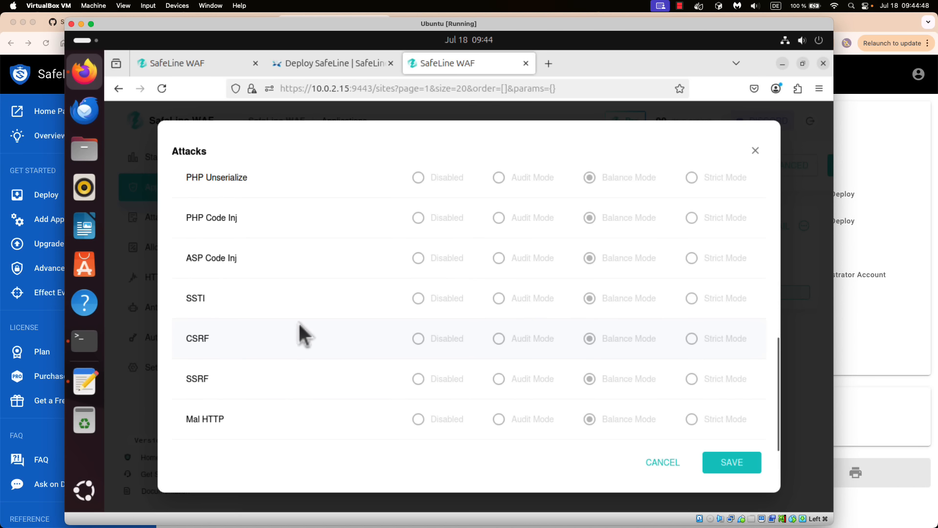
{"action": "scroll", "coordinate": [298, 323], "scroll_direction": "up", "scroll_amount": 8}
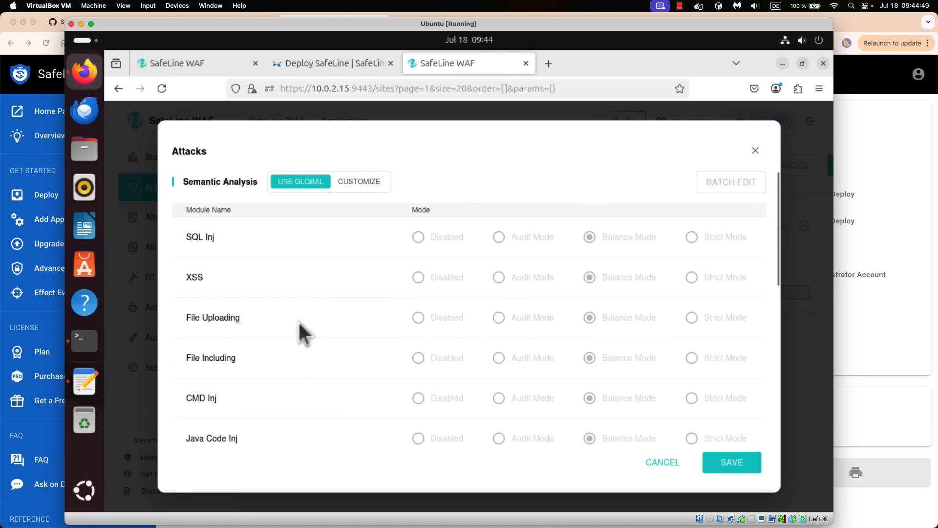
{"action": "left_click", "coordinate": [361, 183]}
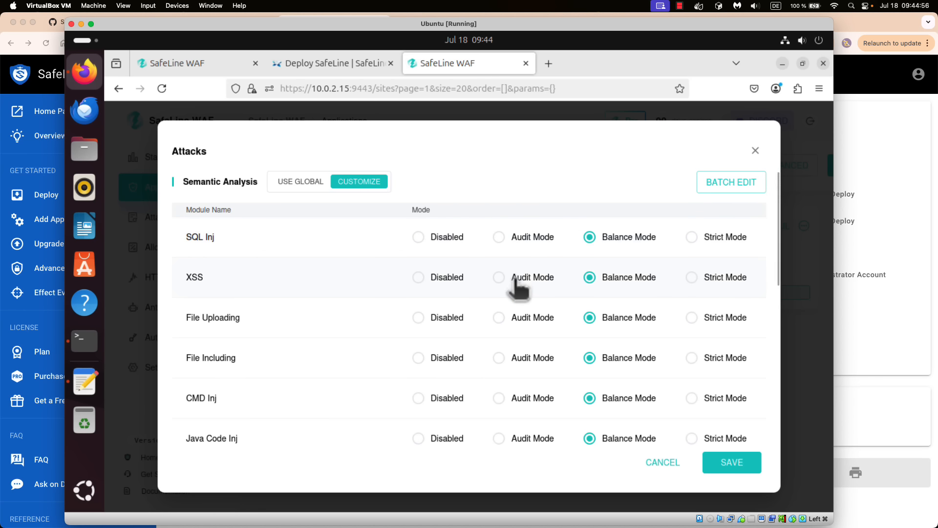
{"action": "left_click", "coordinate": [303, 182]}
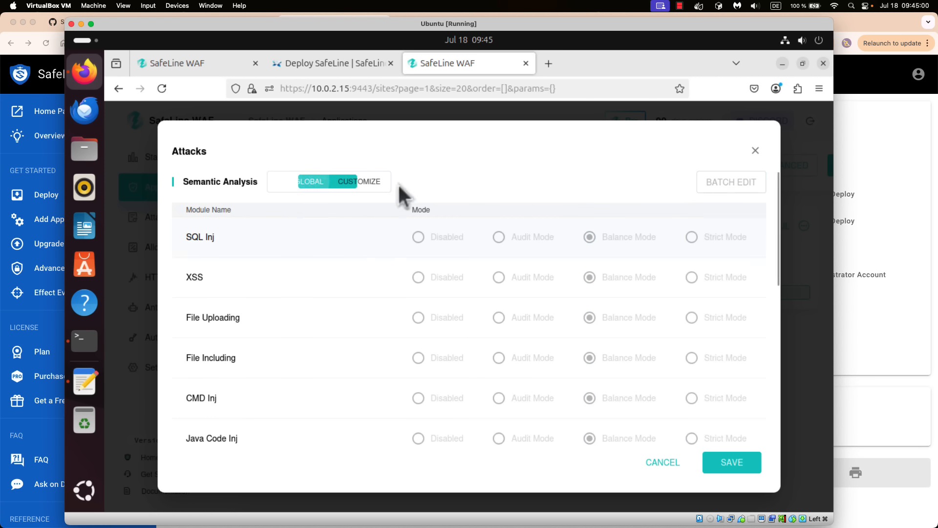
{"action": "left_click", "coordinate": [655, 464]}
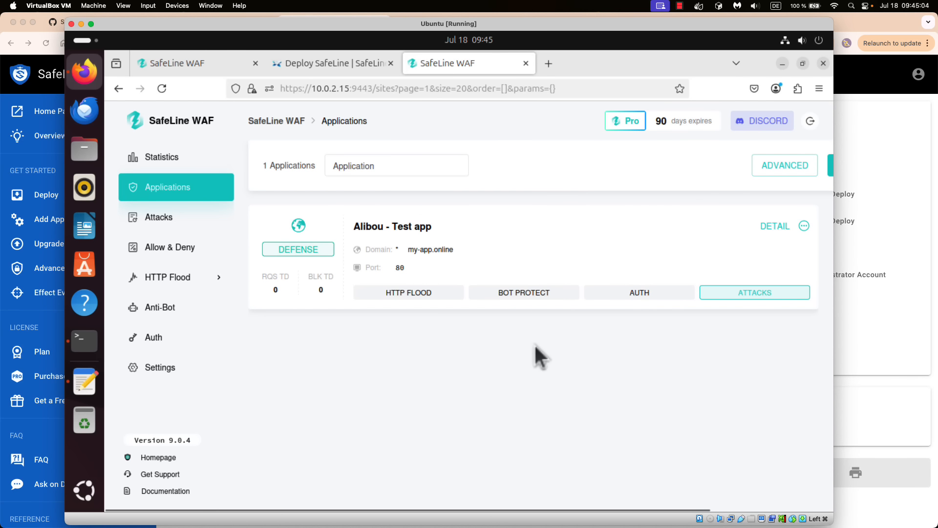
{"action": "left_click", "coordinate": [646, 294]}
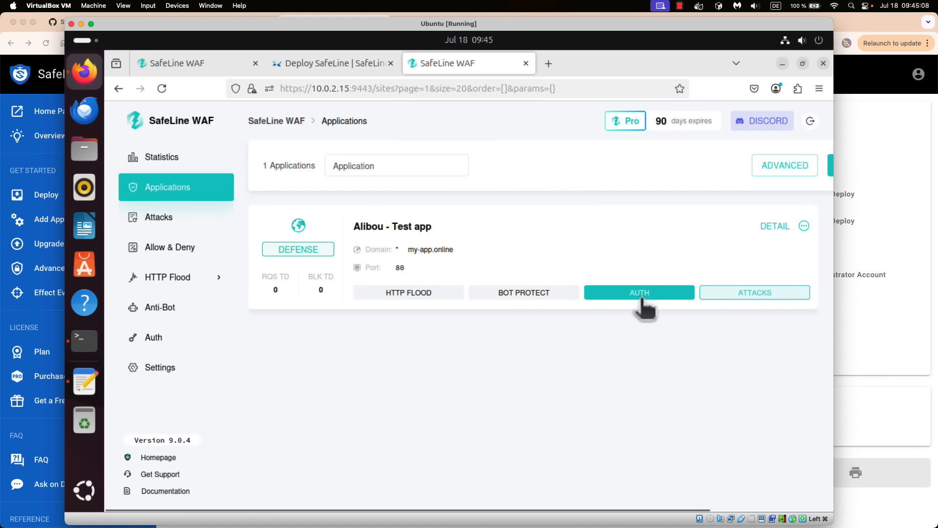
{"action": "left_click", "coordinate": [180, 220]}
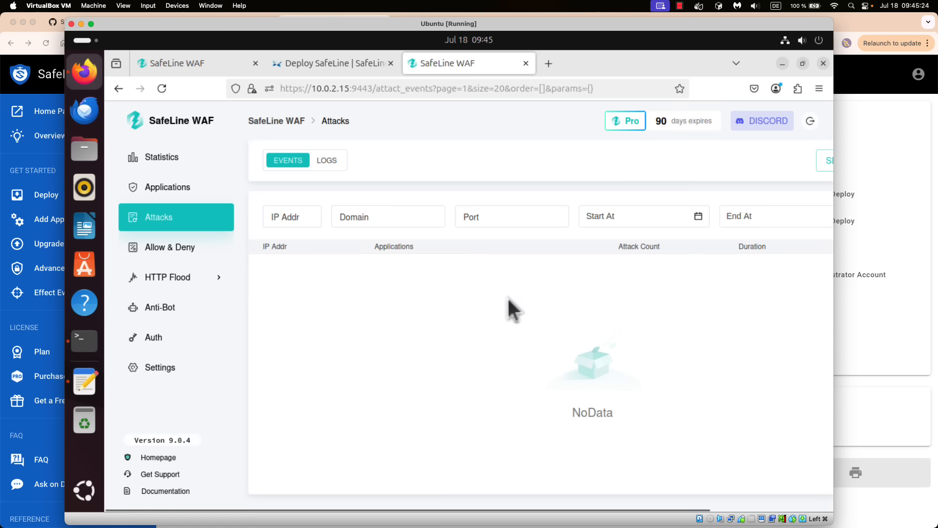
{"action": "scroll", "coordinate": [508, 298], "scroll_direction": "right", "scroll_amount": 5}
{"action": "scroll", "coordinate": [416, 265], "scroll_direction": "left", "scroll_amount": 5}
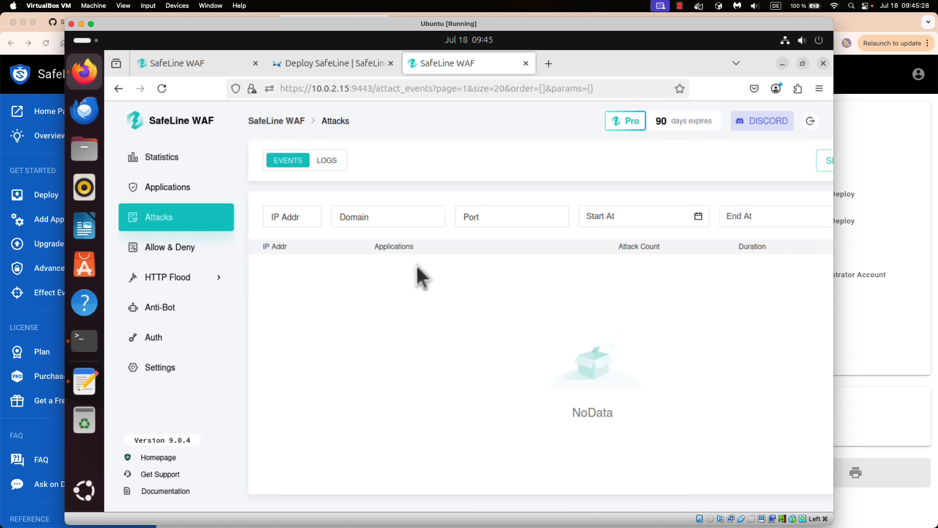
- Go to Allow & Deny and switch to its Custom Rules list of three rules
{"action": "left_click", "coordinate": [180, 249]}
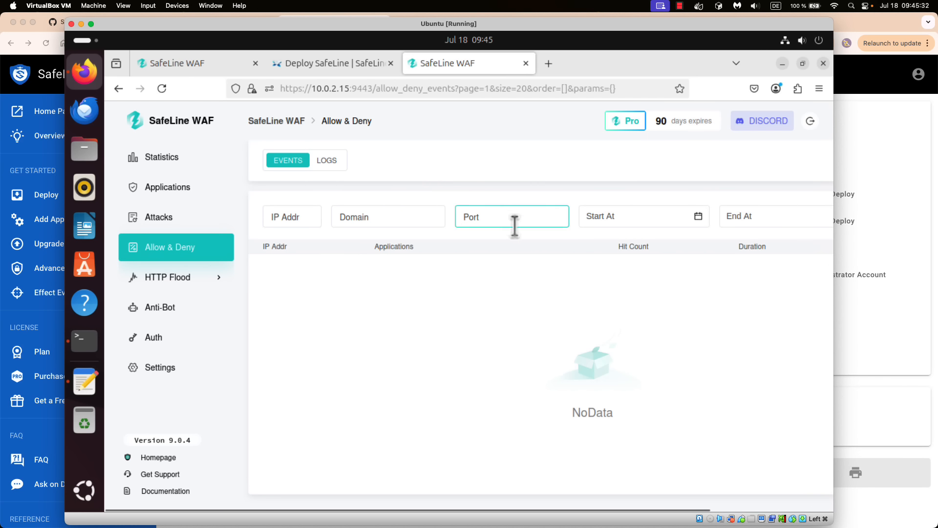
{"action": "scroll", "coordinate": [516, 224], "scroll_direction": "right", "scroll_amount": 5}
{"action": "scroll", "coordinate": [517, 225], "scroll_direction": "left", "scroll_amount": 3}
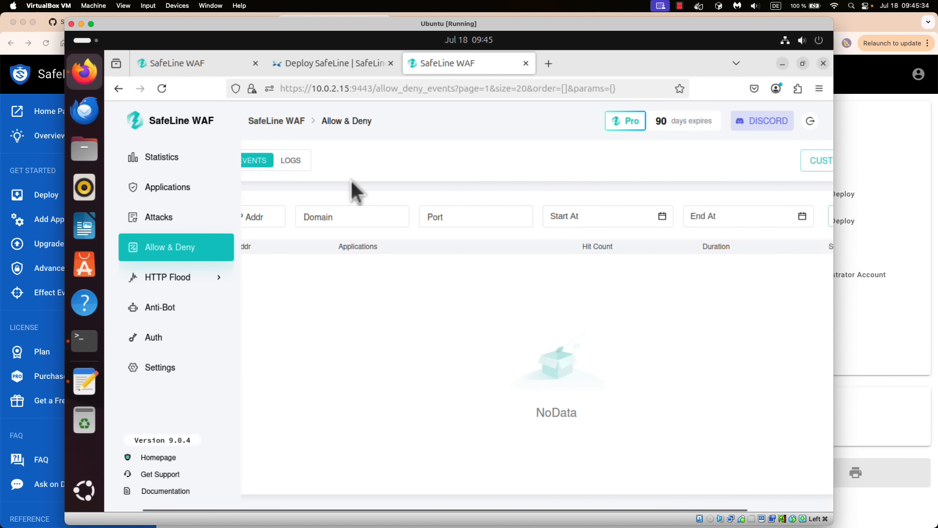
{"action": "scroll", "coordinate": [354, 182], "scroll_direction": "left", "scroll_amount": 2}
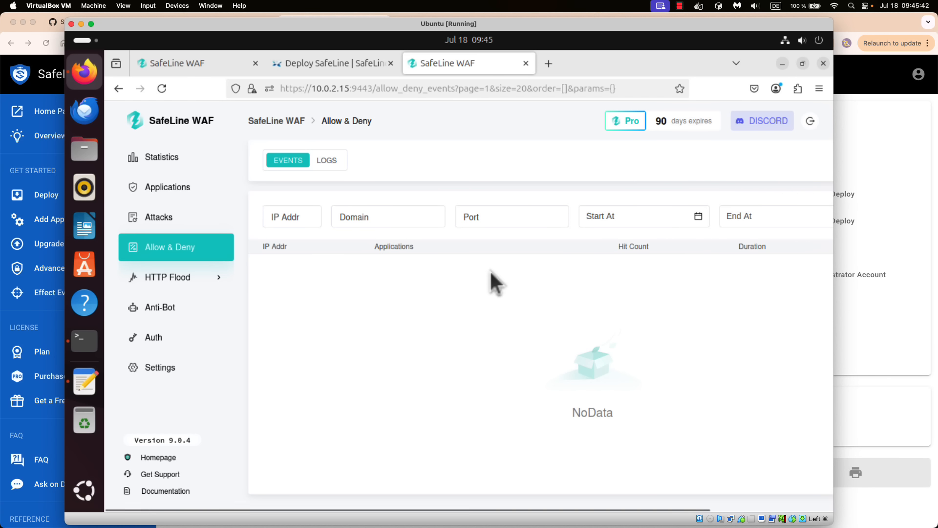
{"action": "scroll", "coordinate": [499, 266], "scroll_direction": "right", "scroll_amount": 5}
{"action": "left_click", "coordinate": [755, 161]}
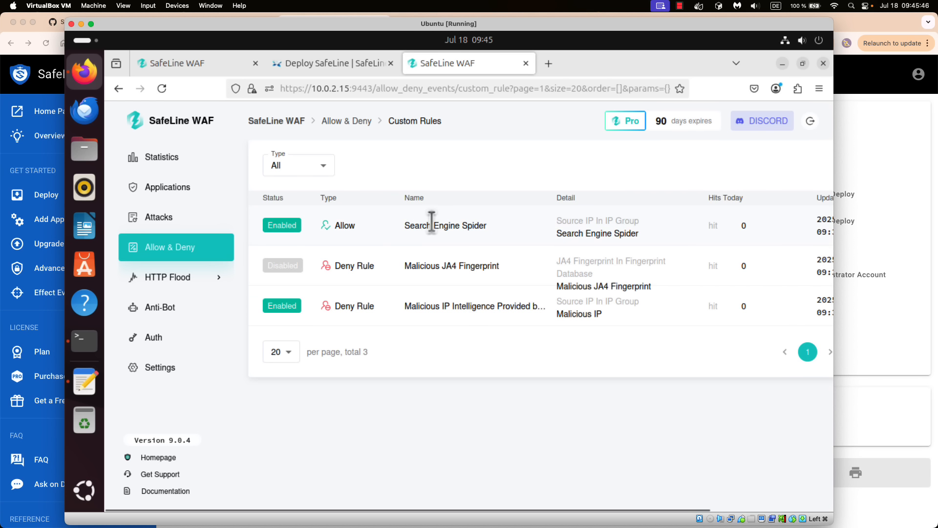
{"action": "scroll", "coordinate": [435, 222], "scroll_direction": "right", "scroll_amount": 5}
{"action": "left_click", "coordinate": [761, 174]}
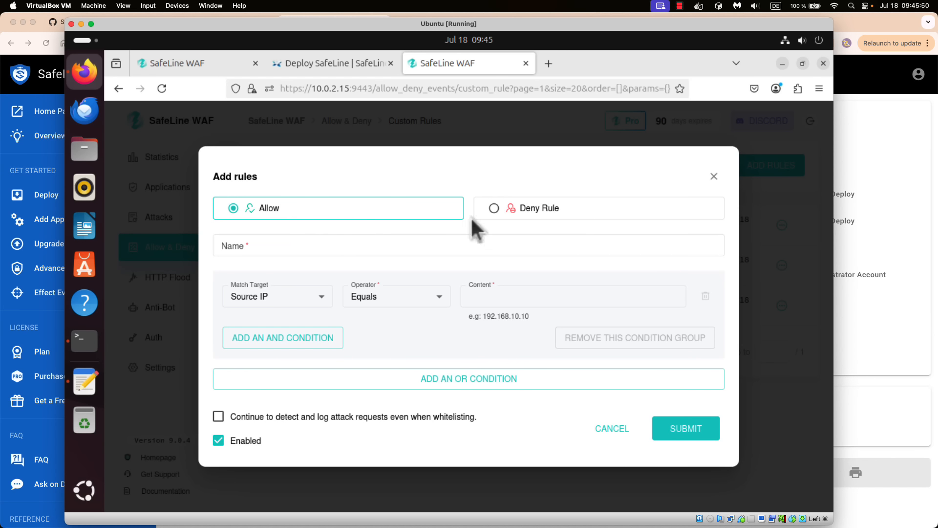
{"action": "left_click", "coordinate": [495, 209]}
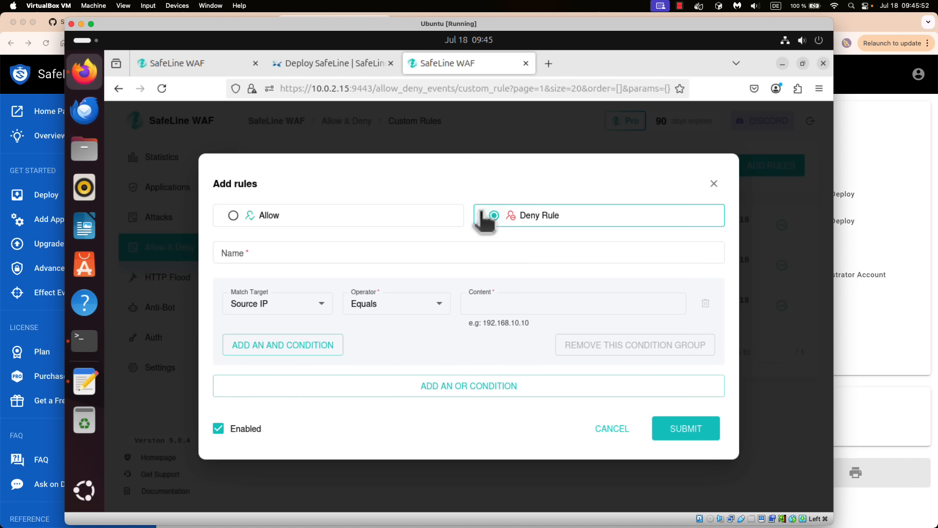
{"action": "left_click", "coordinate": [308, 257]}
{"action": "type", "text": "sds"}
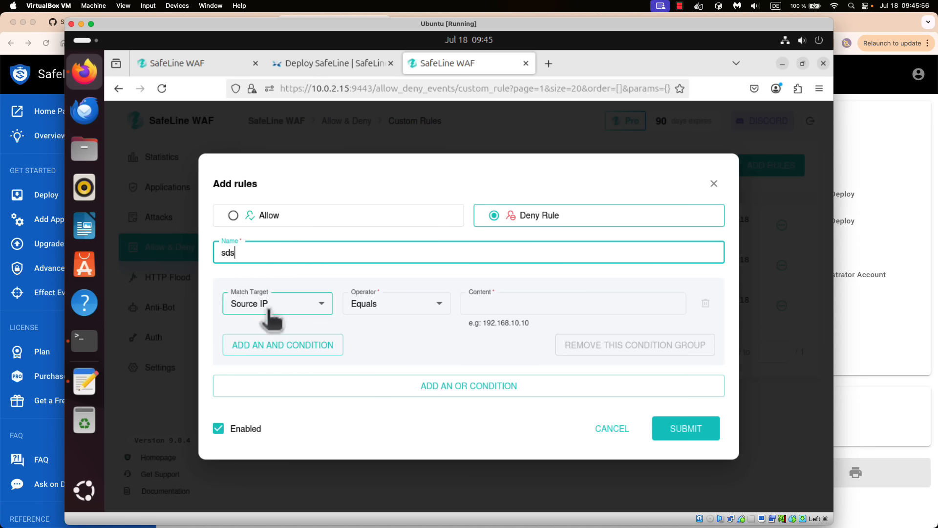
{"action": "left_click", "coordinate": [342, 281]}
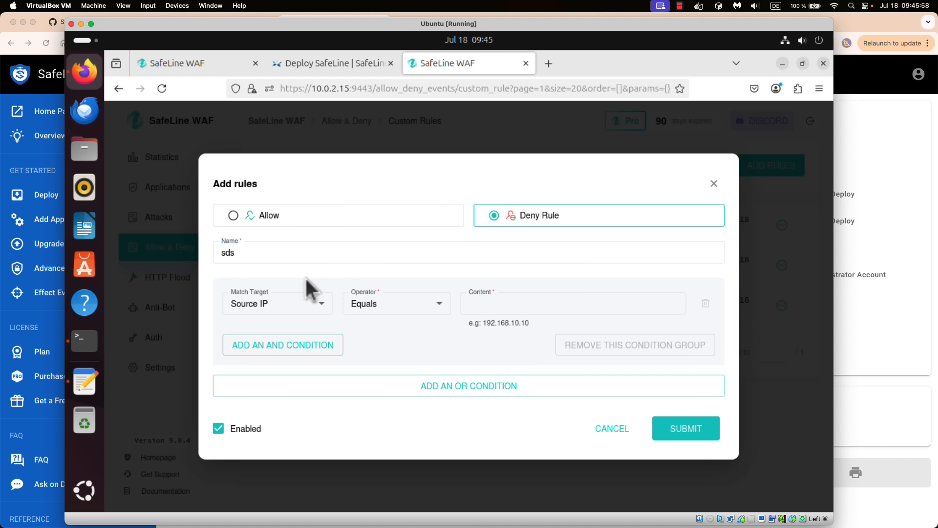
{"action": "left_click", "coordinate": [303, 304]}
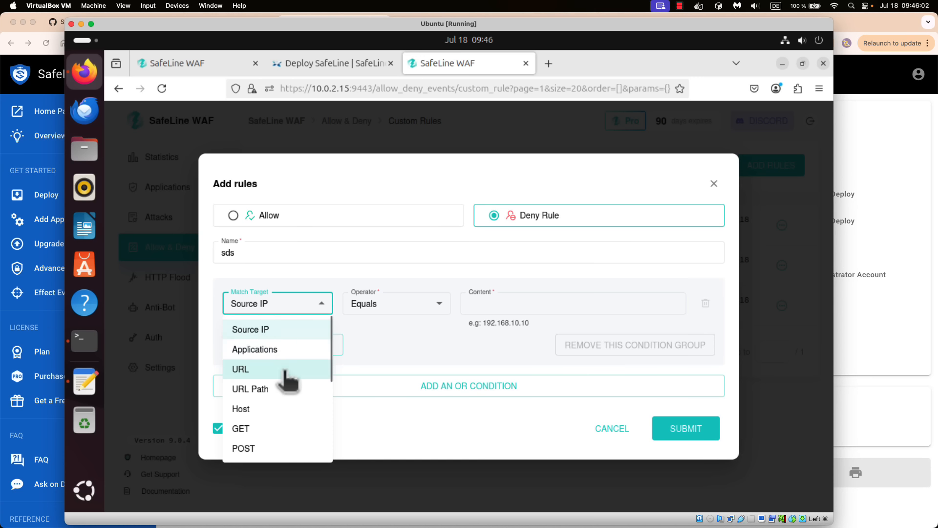
{"action": "left_click", "coordinate": [496, 304]}
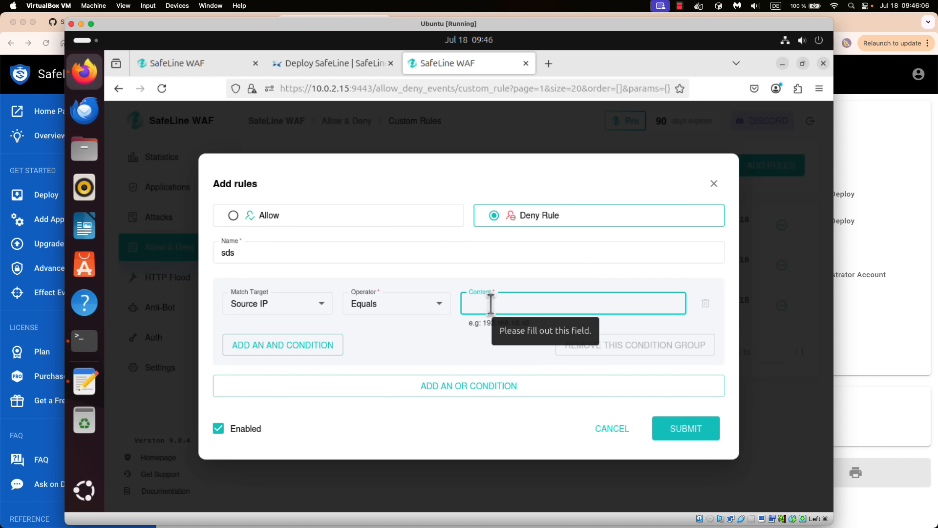
{"action": "type", "text": "1.-1"}
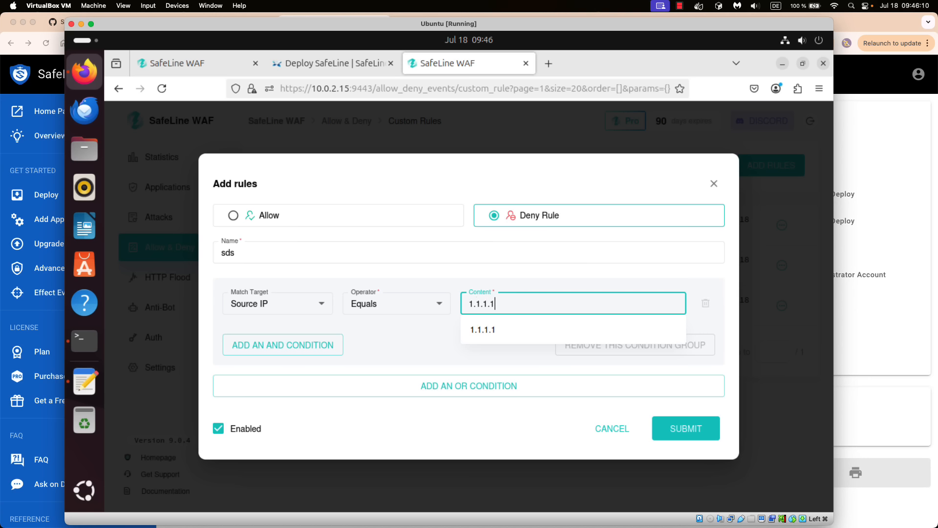
{"action": "left_click", "coordinate": [474, 271]}
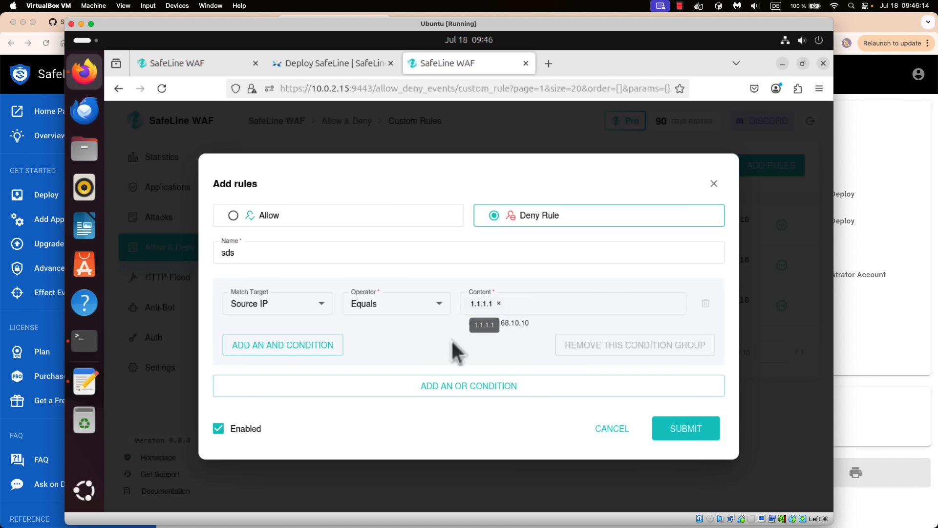
{"action": "left_click", "coordinate": [392, 307]}
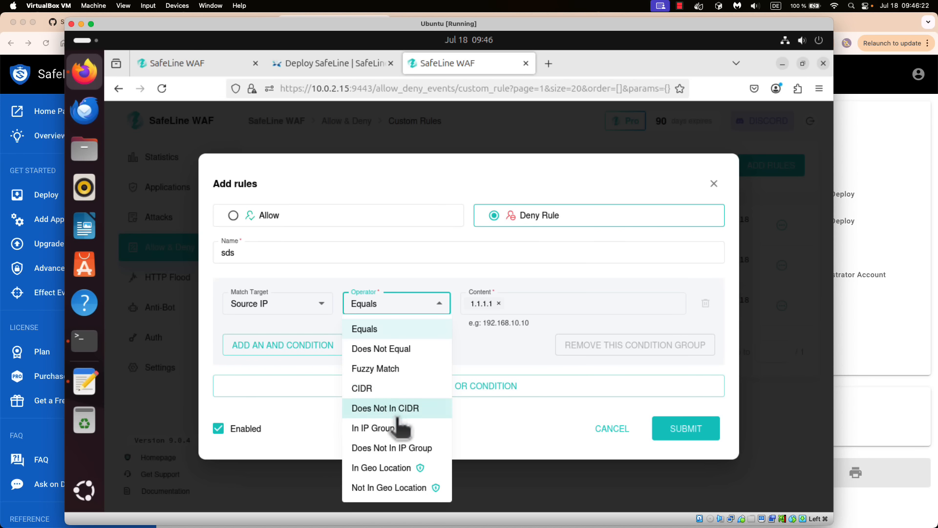
{"action": "left_click", "coordinate": [309, 303]}
{"action": "left_click", "coordinate": [309, 308]}
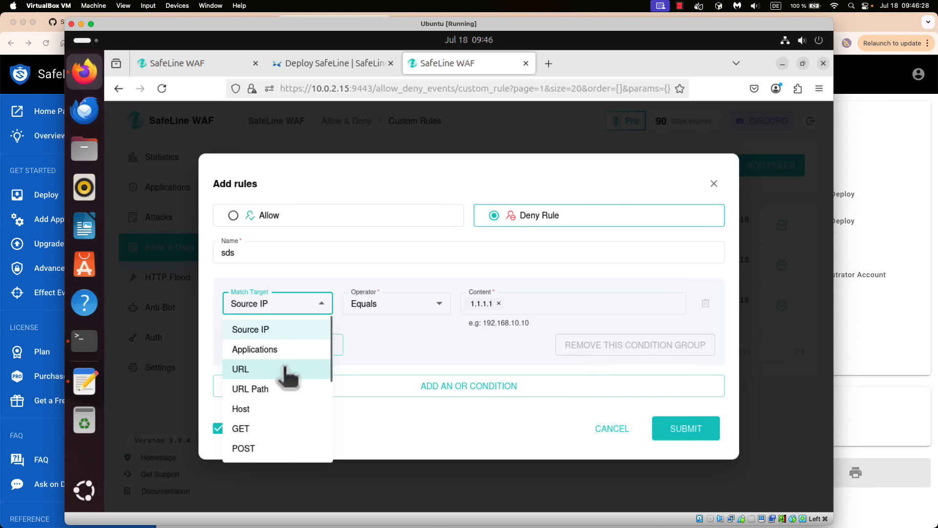
{"action": "scroll", "coordinate": [286, 389], "scroll_direction": "down", "scroll_amount": 2}
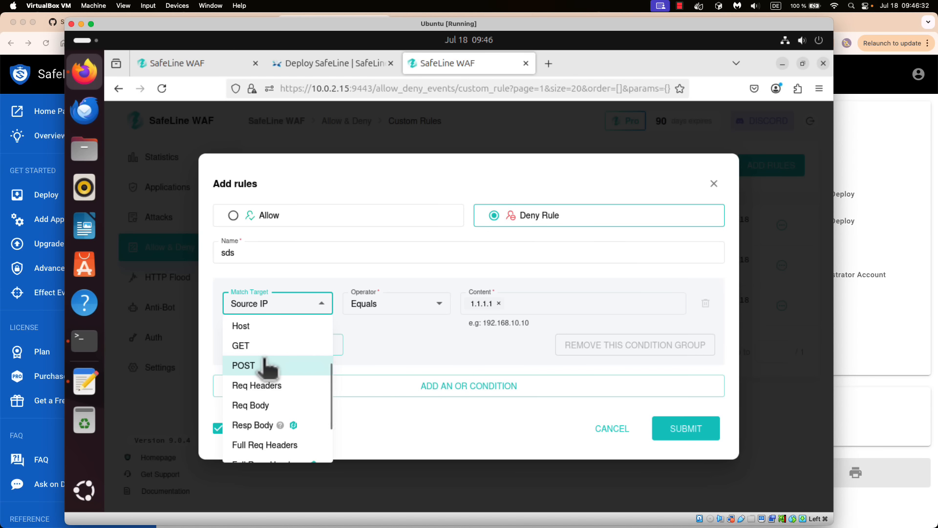
{"action": "scroll", "coordinate": [286, 386], "scroll_direction": "down", "scroll_amount": 2}
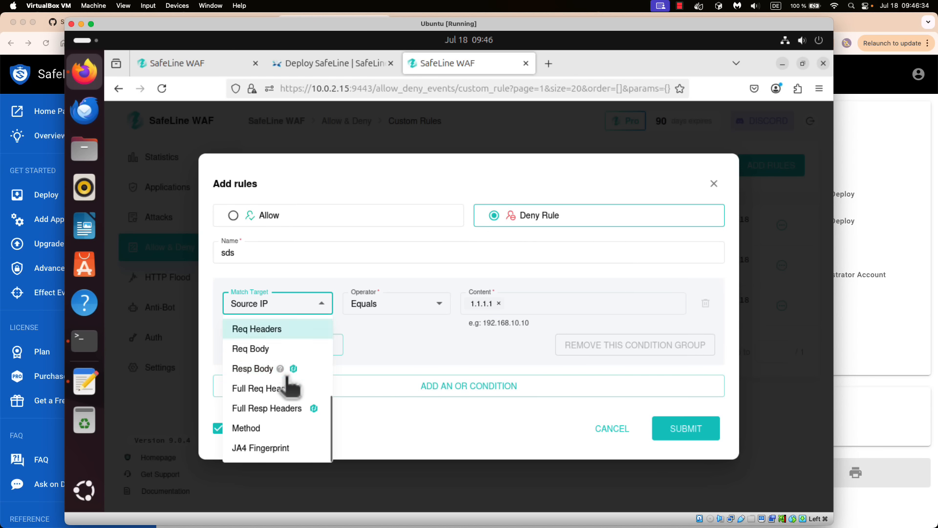
{"action": "left_click", "coordinate": [375, 203]}
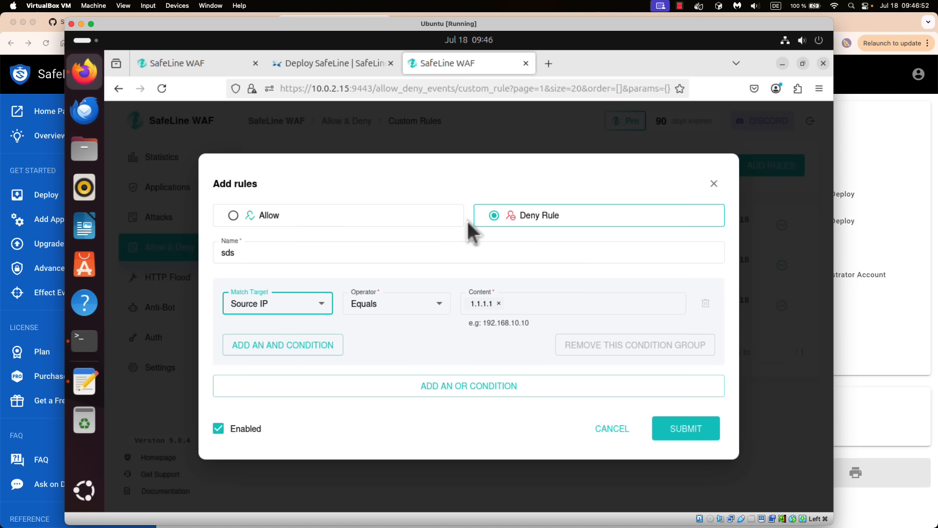
{"action": "left_click", "coordinate": [288, 215]}
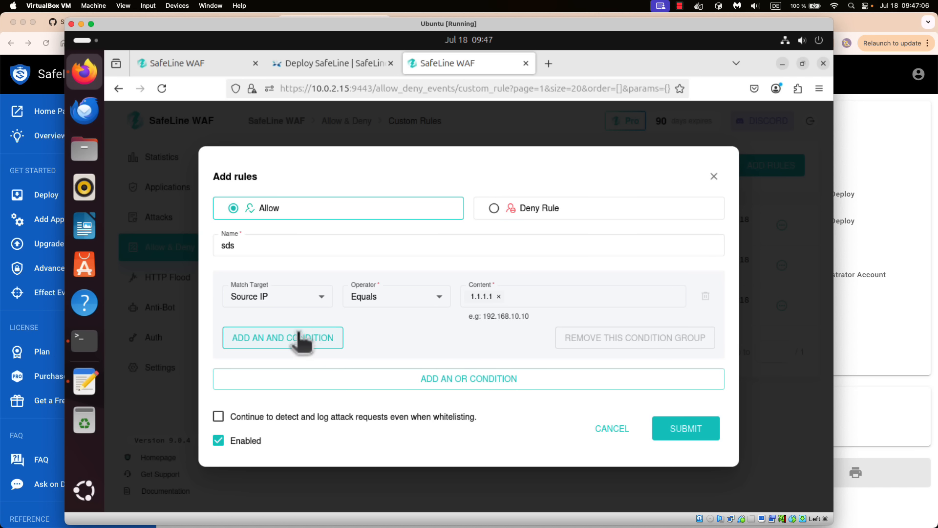
{"action": "left_click", "coordinate": [464, 379]}
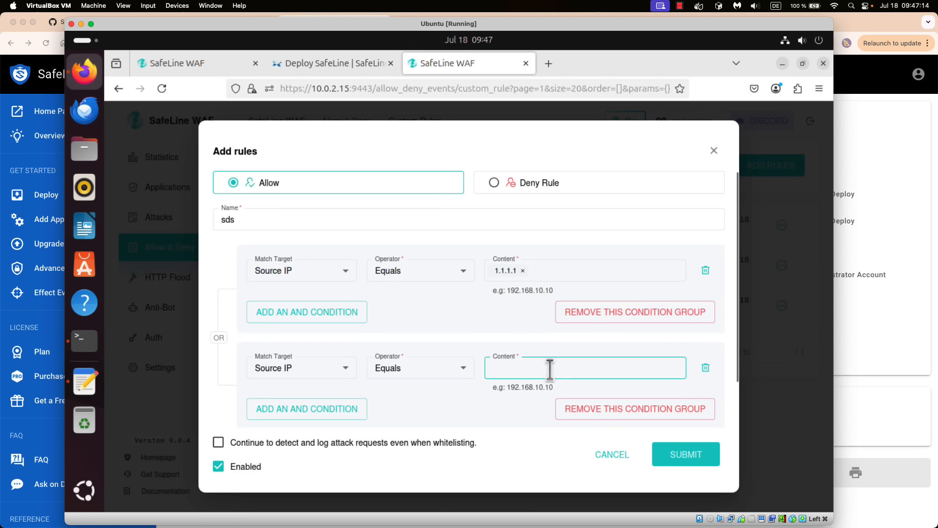
{"action": "left_click", "coordinate": [591, 411]}
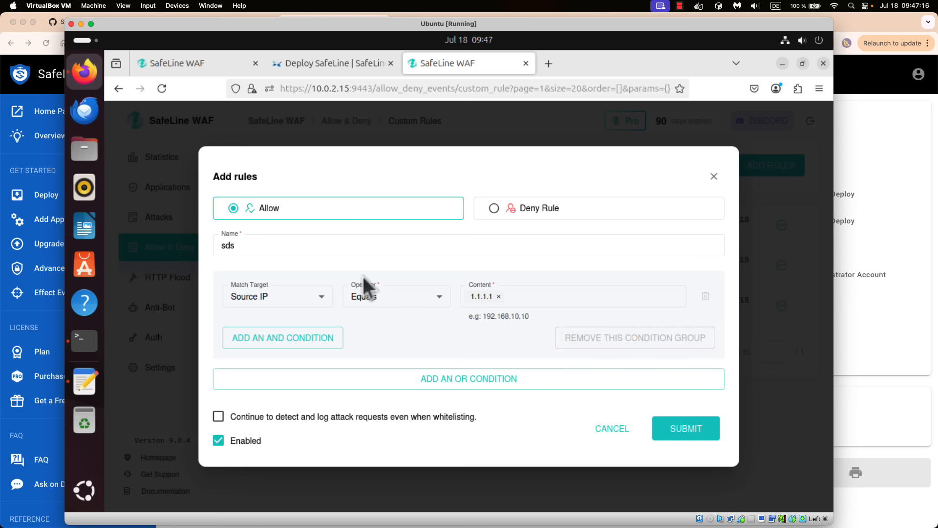
{"action": "left_click", "coordinate": [611, 430]}
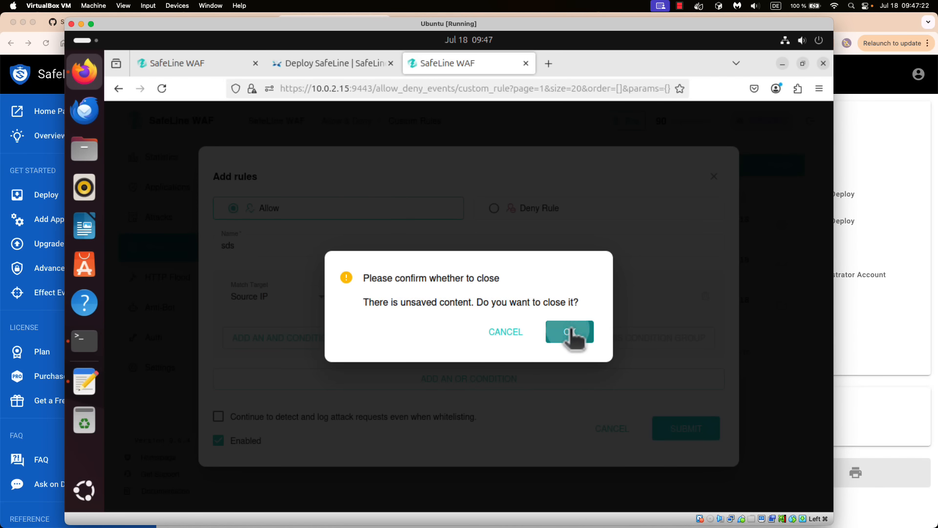
{"action": "left_click", "coordinate": [571, 334]}
- Open HTTP Flood's Rate Limiting page and permanently dismiss its intro banner
{"action": "left_click", "coordinate": [181, 277]}
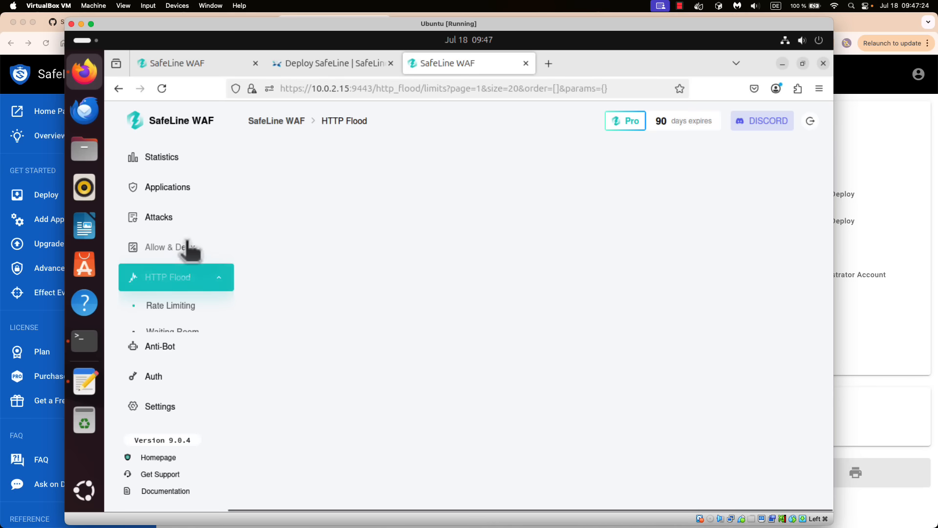
{"action": "scroll", "coordinate": [182, 251], "scroll_direction": "down", "scroll_amount": 1}
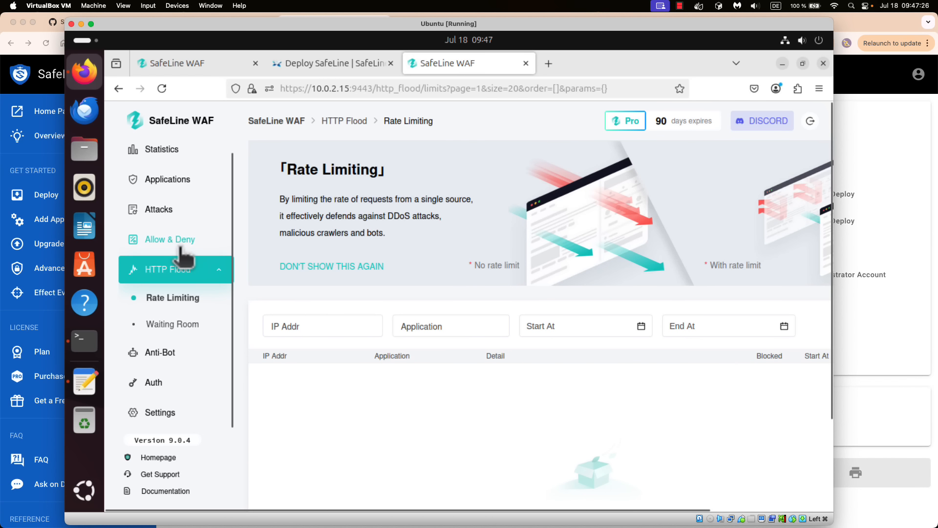
{"action": "left_click", "coordinate": [172, 297]}
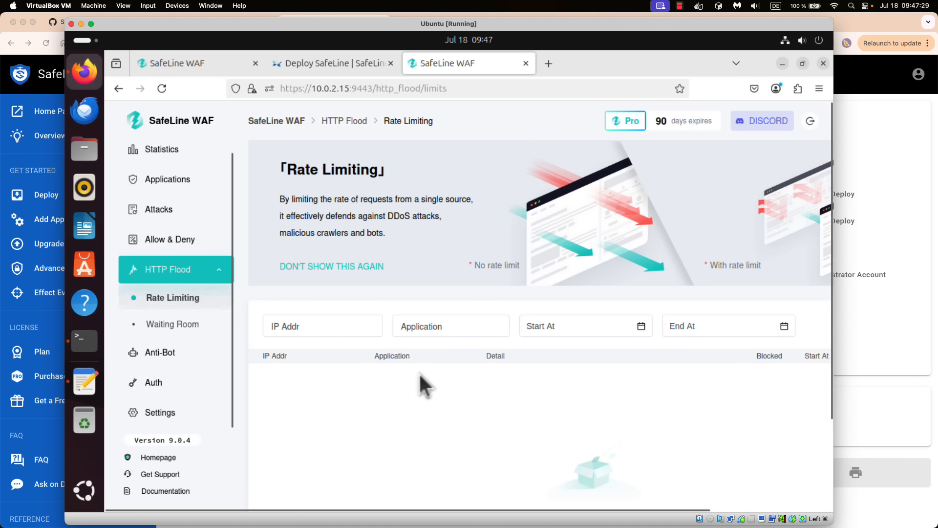
{"action": "left_click", "coordinate": [347, 263]}
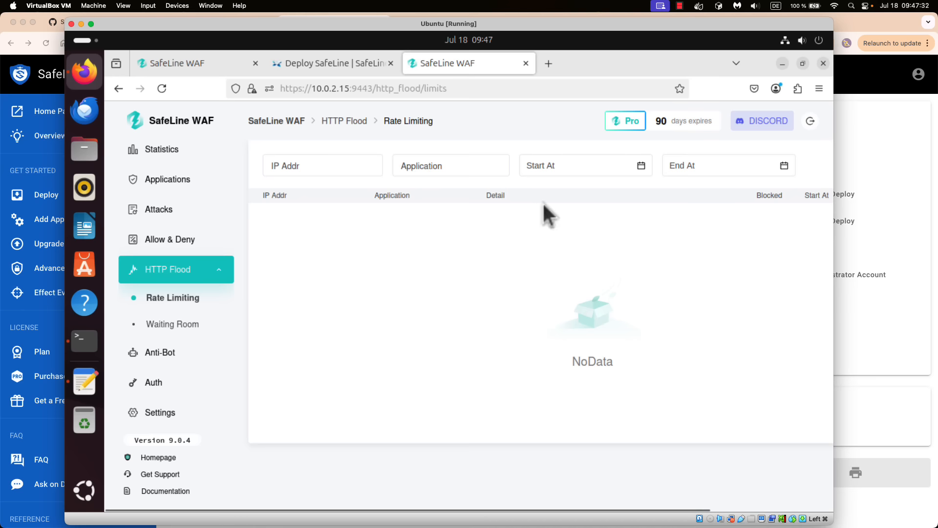
- View the rate limiting settings, return to the Rate Limiting list, then go to Waiting Room
{"action": "scroll", "coordinate": [542, 201], "scroll_direction": "right", "scroll_amount": 3}
{"action": "scroll", "coordinate": [542, 201], "scroll_direction": "left", "scroll_amount": 3}
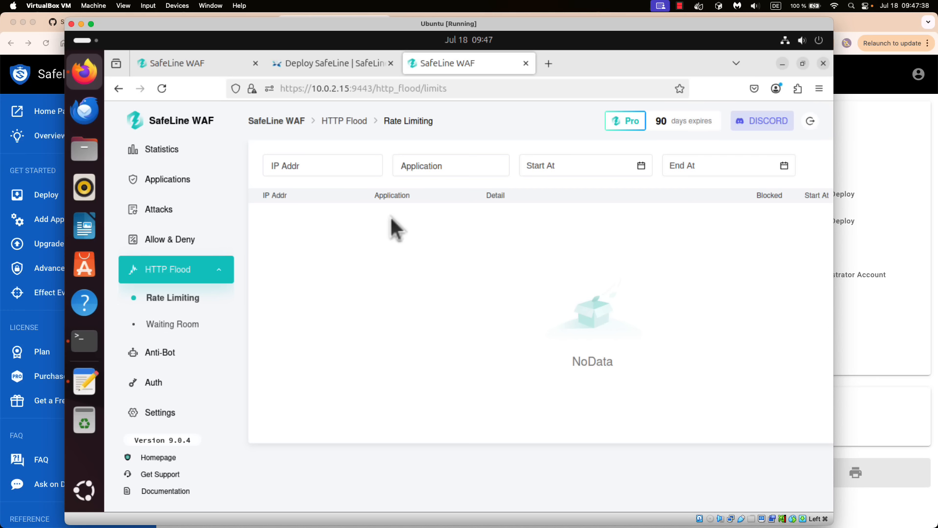
{"action": "scroll", "coordinate": [394, 220], "scroll_direction": "right", "scroll_amount": 3}
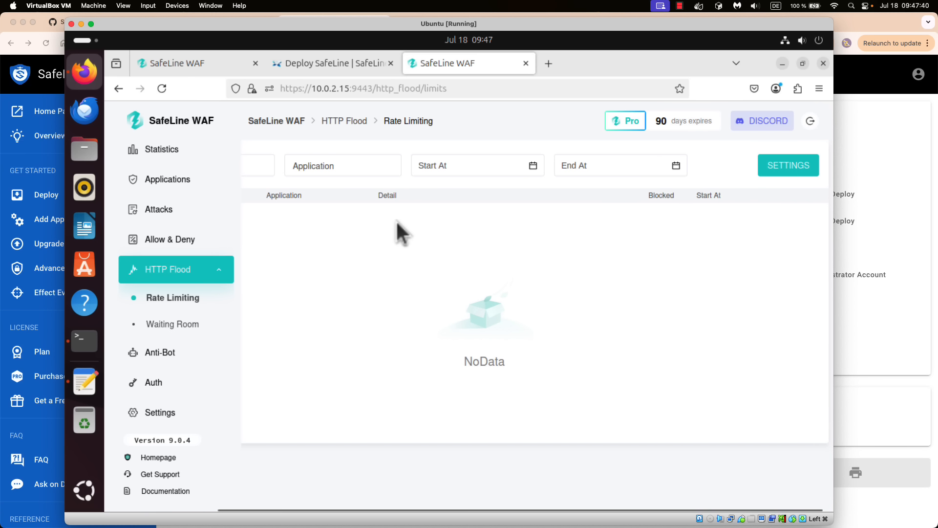
{"action": "left_click", "coordinate": [755, 171]}
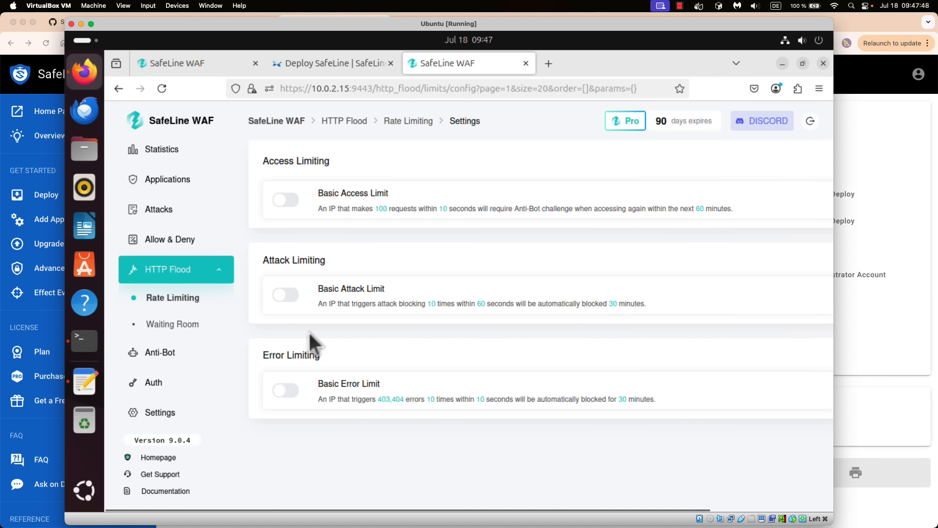
{"action": "left_click", "coordinate": [182, 298]}
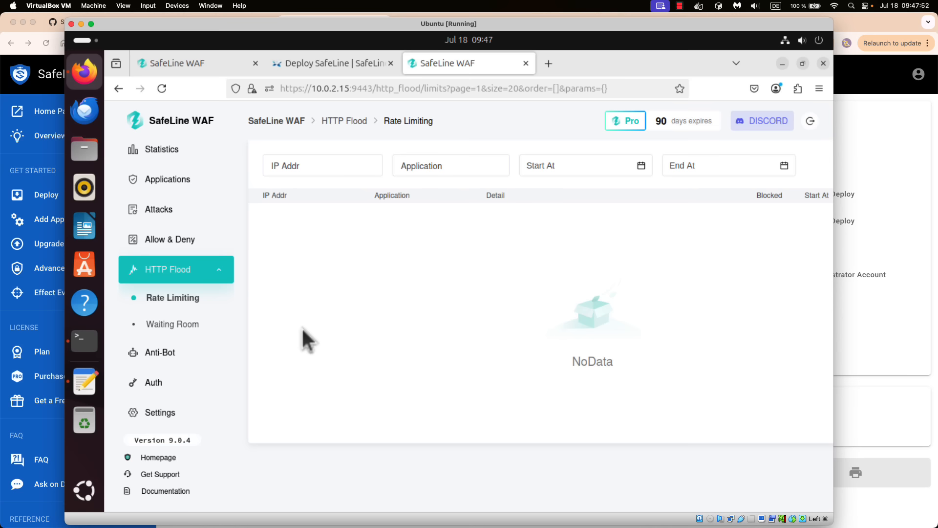
{"action": "left_click", "coordinate": [205, 325]}
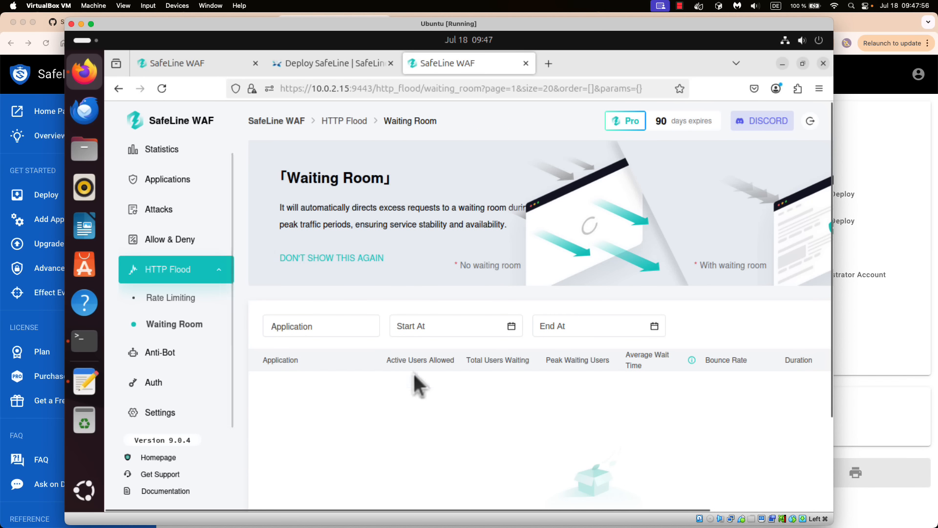
- Review the empty Waiting Room table, then go to the Auth records page
{"action": "scroll", "coordinate": [408, 263], "scroll_direction": "down", "scroll_amount": 2}
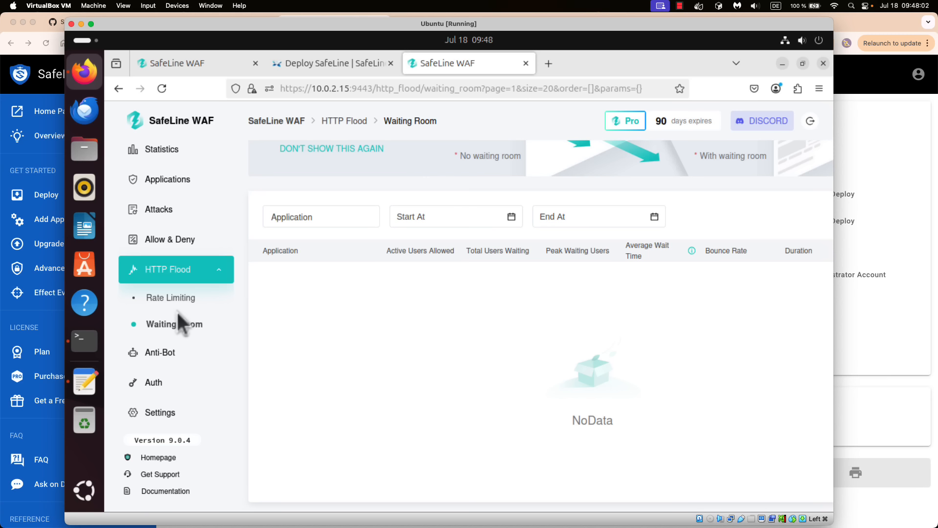
{"action": "left_click", "coordinate": [169, 383]}
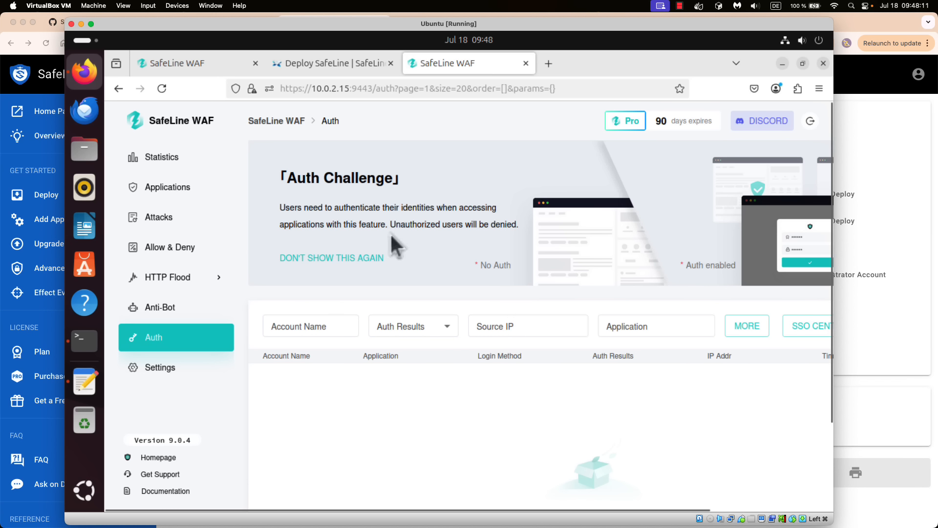
- Hide the Auth Challenge intro for good, then start adding a user in Auth settings
{"action": "left_click", "coordinate": [341, 259]}
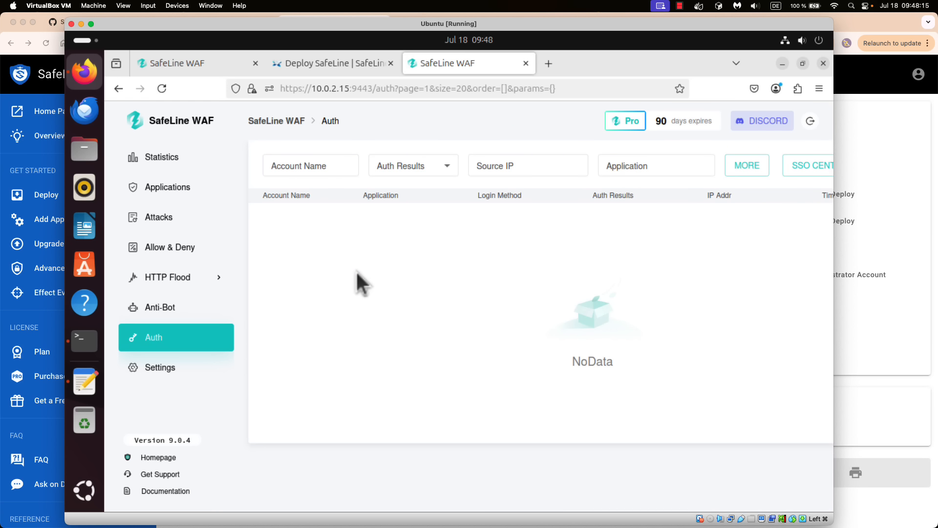
{"action": "scroll", "coordinate": [545, 213], "scroll_direction": "right", "scroll_amount": 5}
{"action": "scroll", "coordinate": [567, 213], "scroll_direction": "left", "scroll_amount": 3}
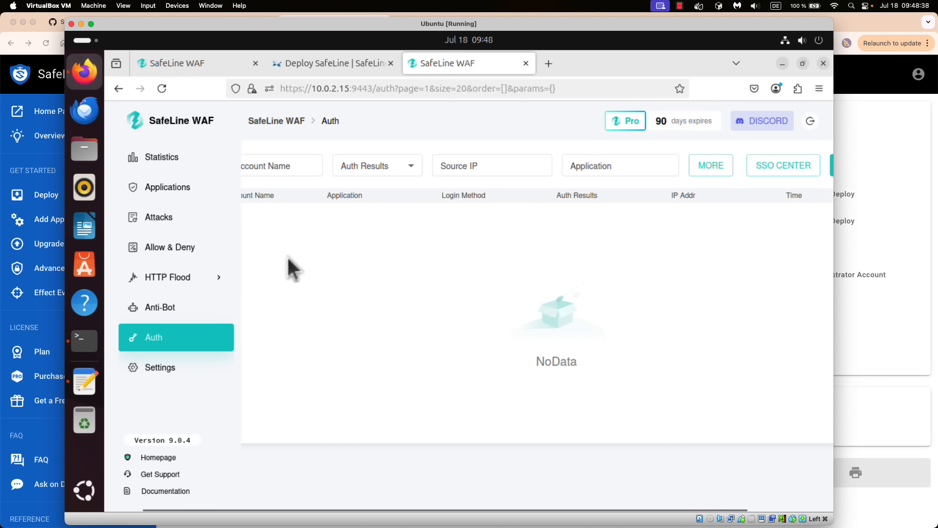
{"action": "scroll", "coordinate": [525, 284], "scroll_direction": "right", "scroll_amount": 3}
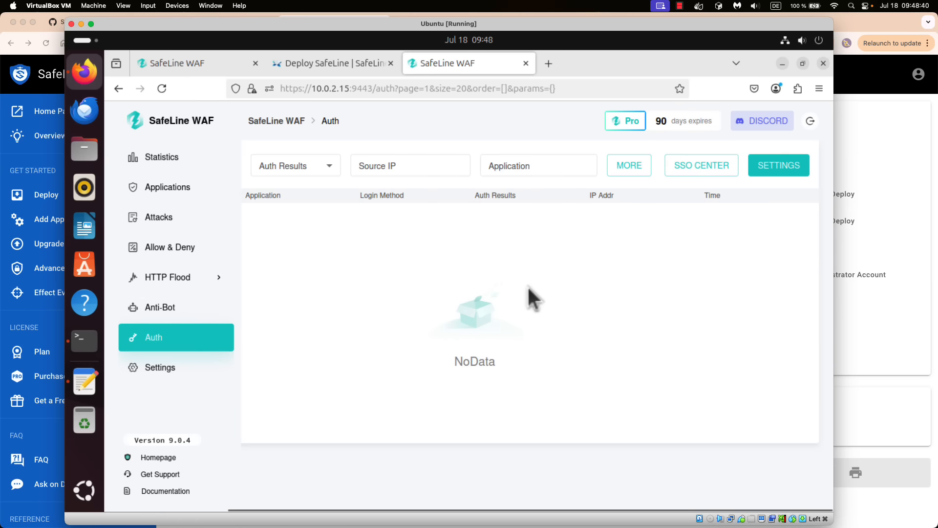
{"action": "left_click", "coordinate": [771, 177]}
{"action": "scroll", "coordinate": [713, 236], "scroll_direction": "right", "scroll_amount": 3}
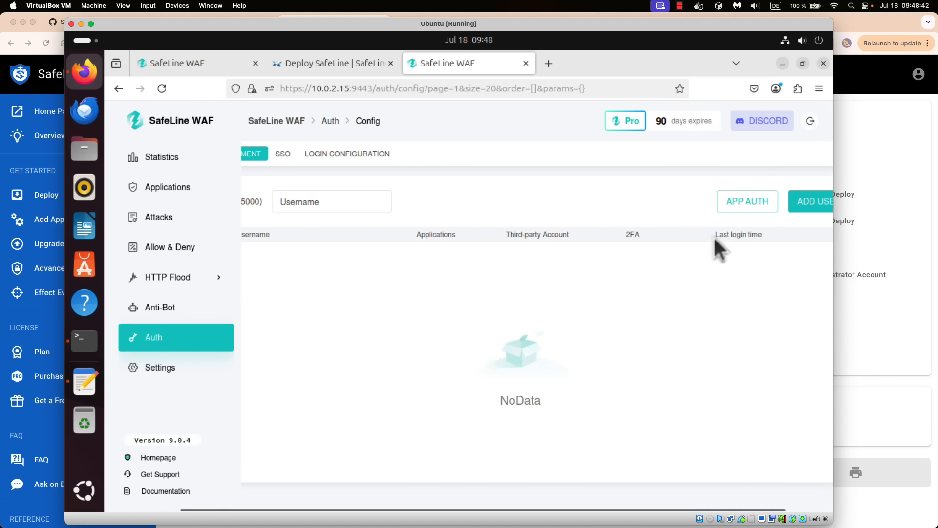
{"action": "left_click", "coordinate": [782, 201]}
- Add one Auth user by entering a username and its password, then confirm with CREATE
{"action": "left_click", "coordinate": [382, 282]}
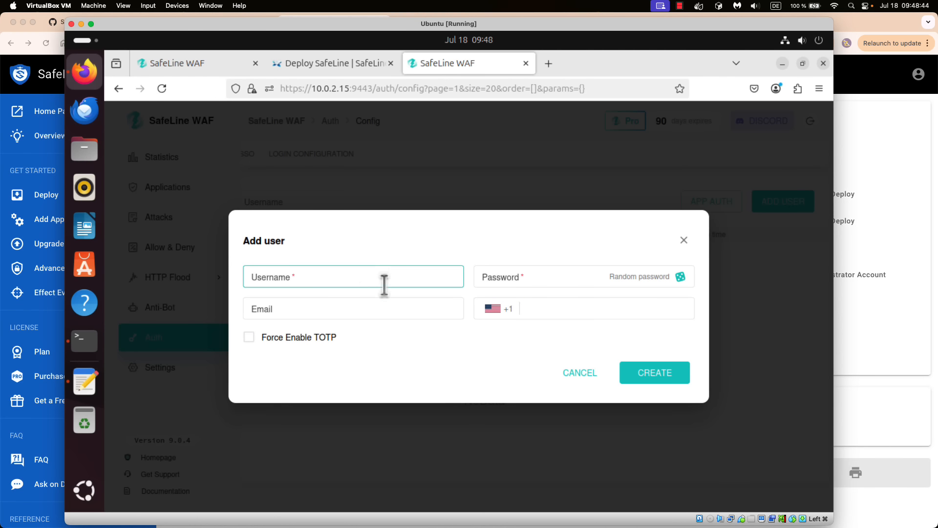
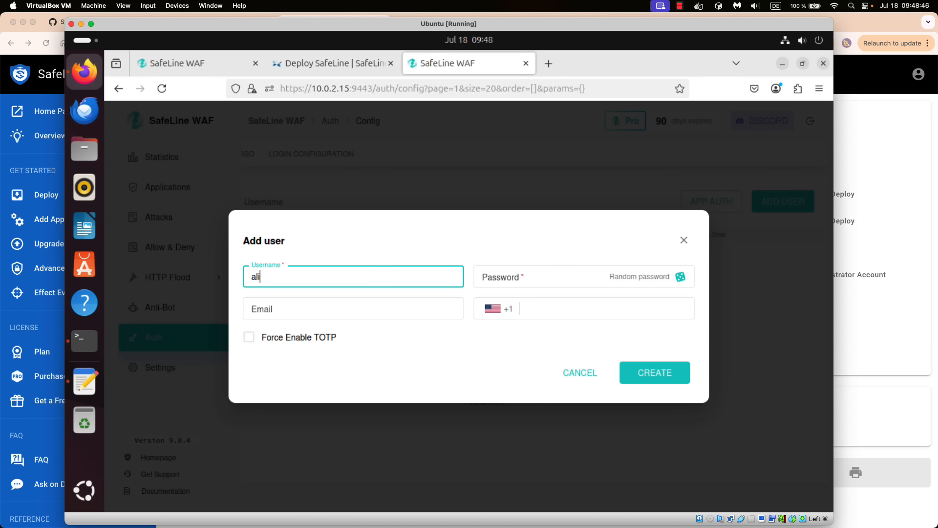
{"action": "key", "text": "Tab"}
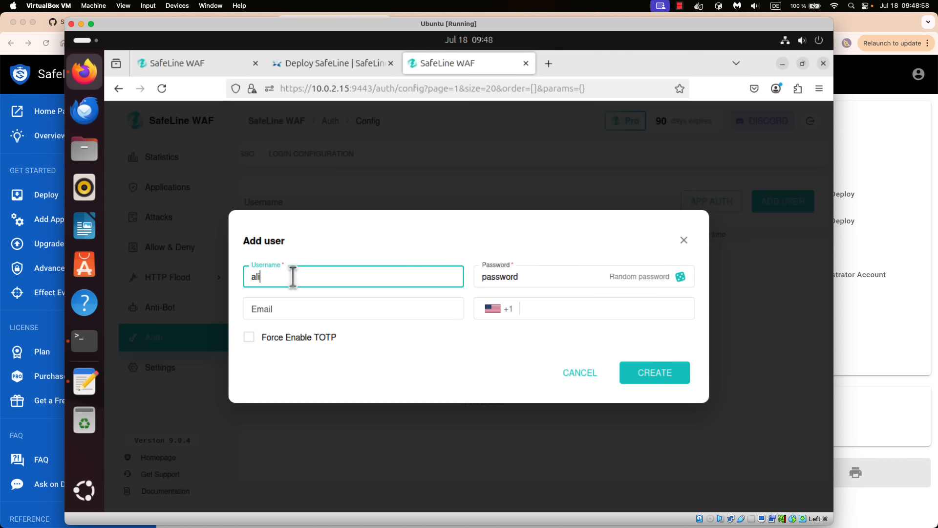
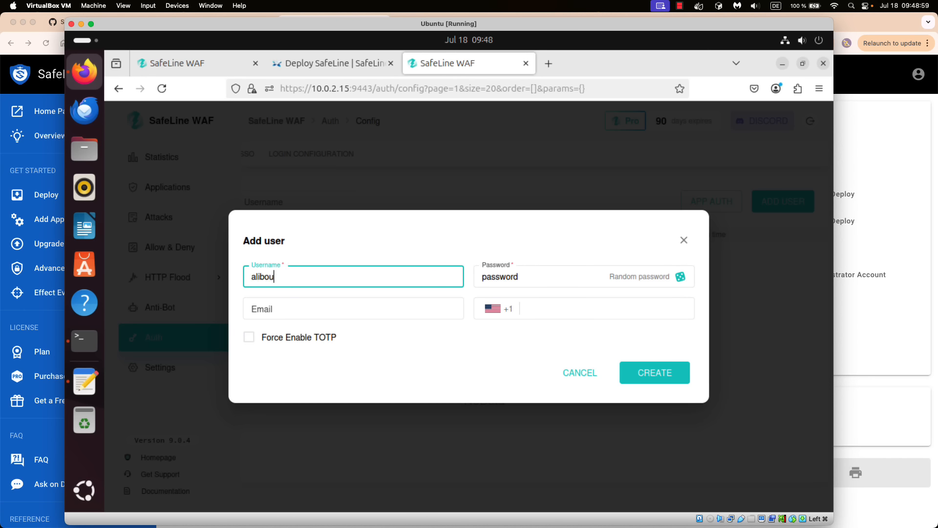
{"action": "left_click", "coordinate": [650, 382]}
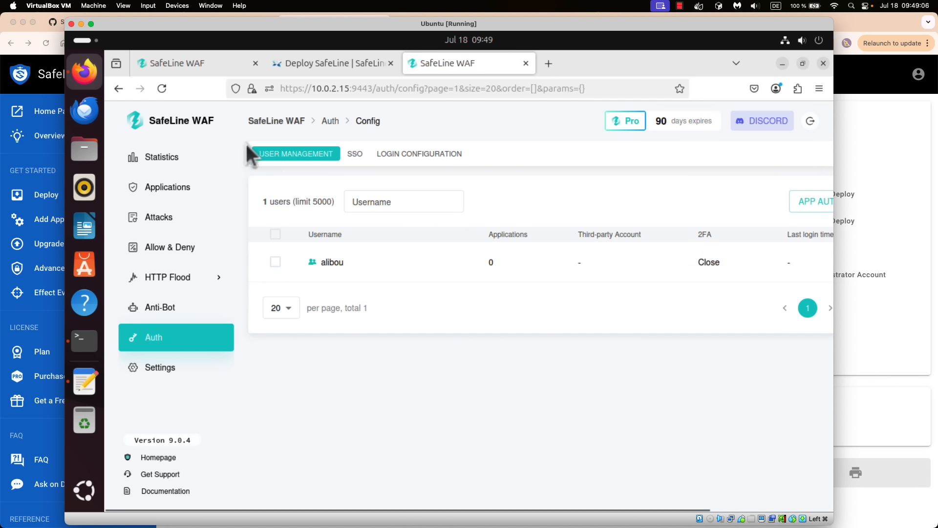
- Open the test app's Auth settings from Applications, try enabling Auth, then close without saving
{"action": "left_click", "coordinate": [166, 186]}
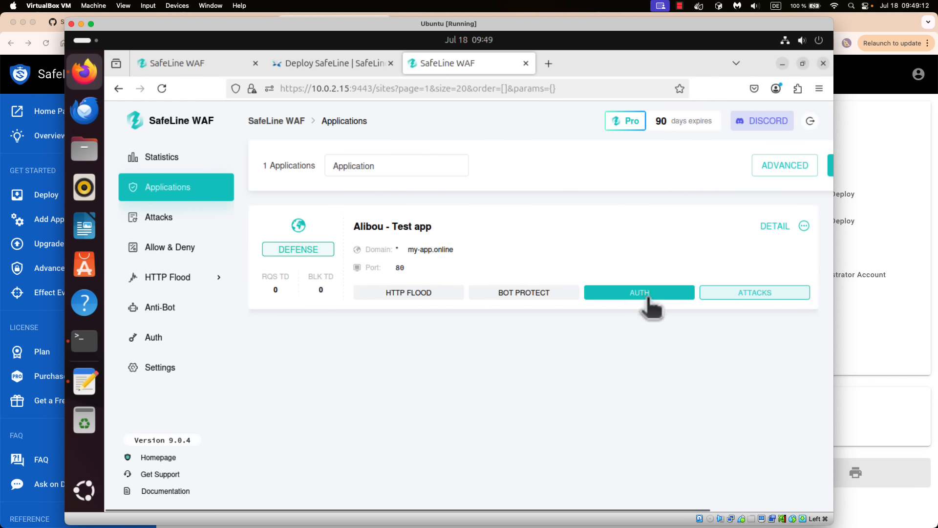
{"action": "left_click", "coordinate": [627, 294]}
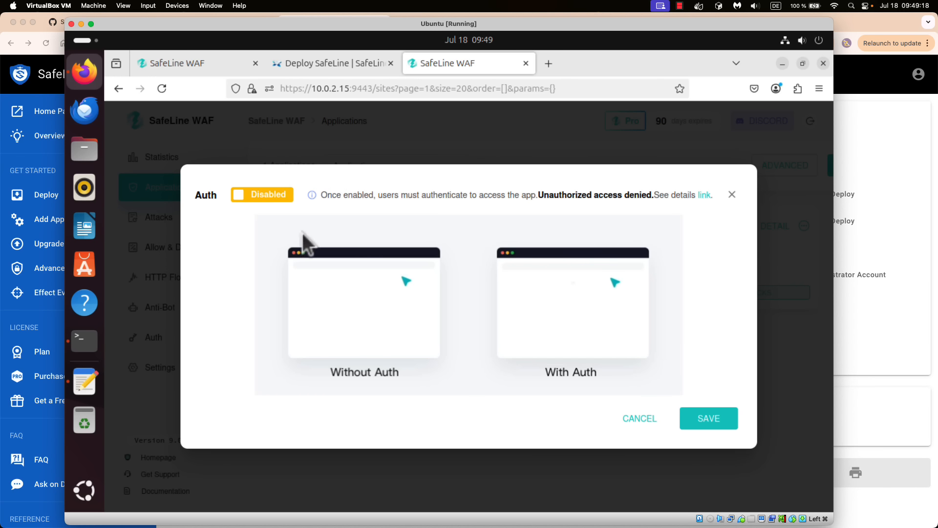
{"action": "left_click", "coordinate": [242, 198]}
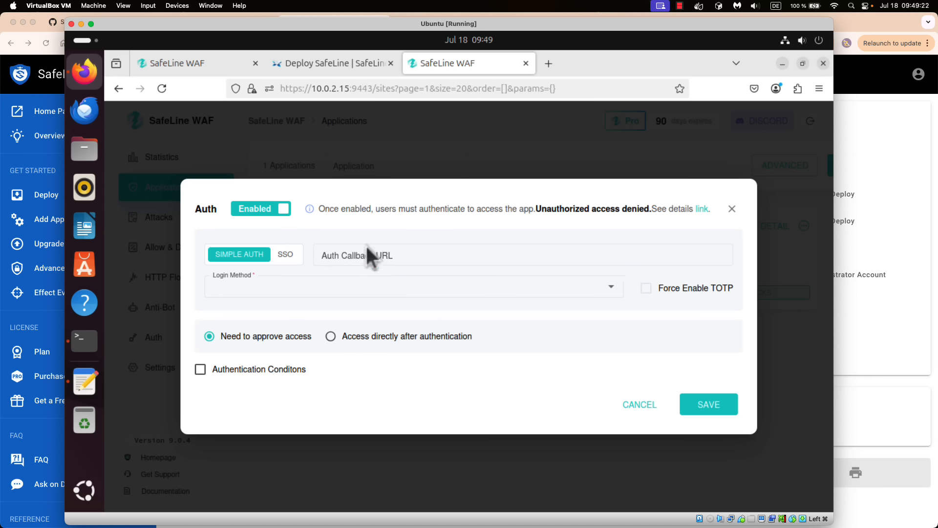
{"action": "left_click", "coordinate": [453, 285]}
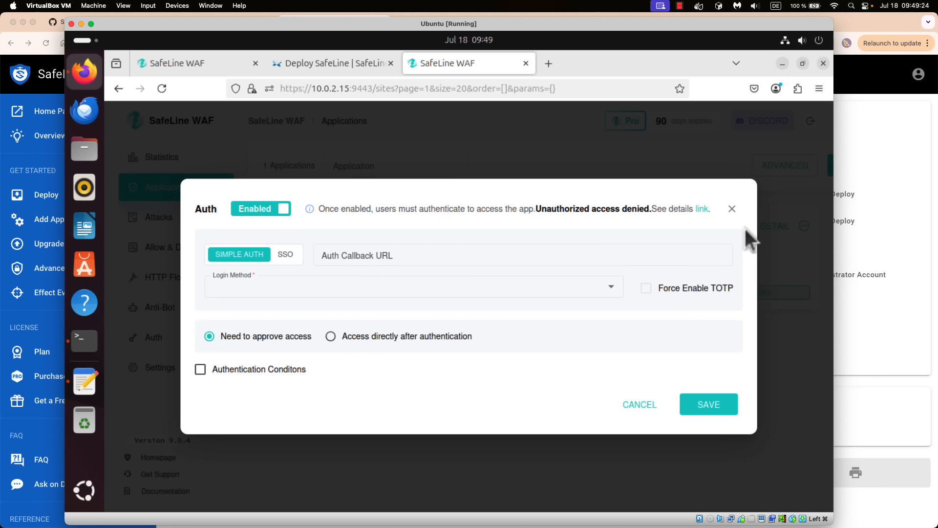
{"action": "left_click", "coordinate": [732, 208]}
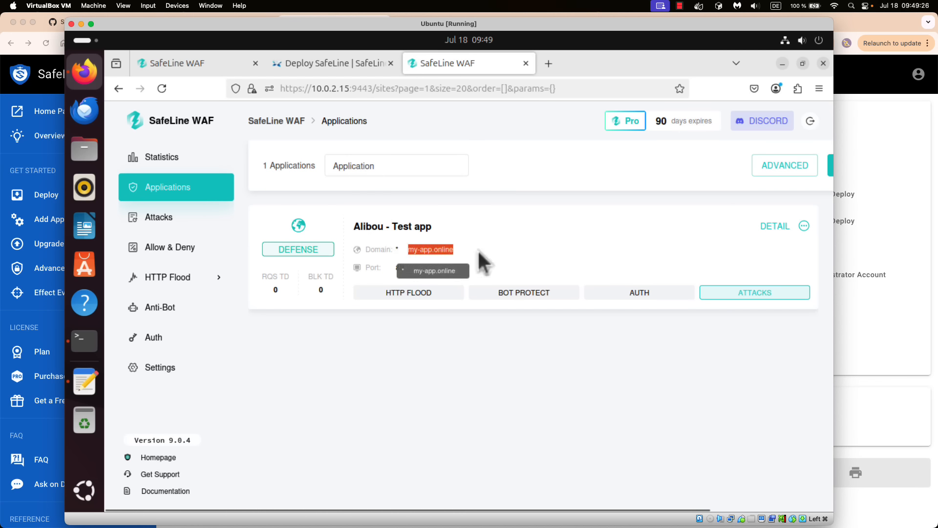
- Enable Auth with Account password login and direct access after authentication, forced TOTP off, and save
{"action": "left_click", "coordinate": [633, 295]}
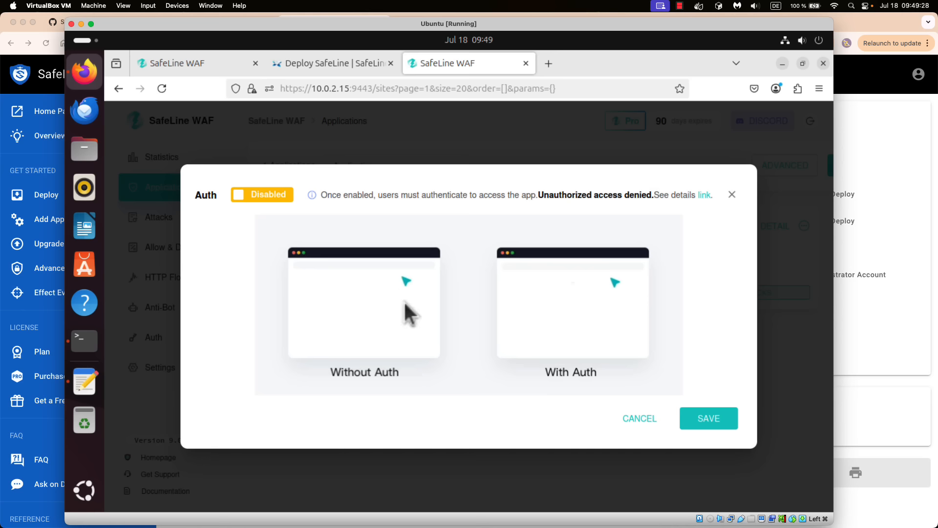
{"action": "left_click", "coordinate": [240, 194]}
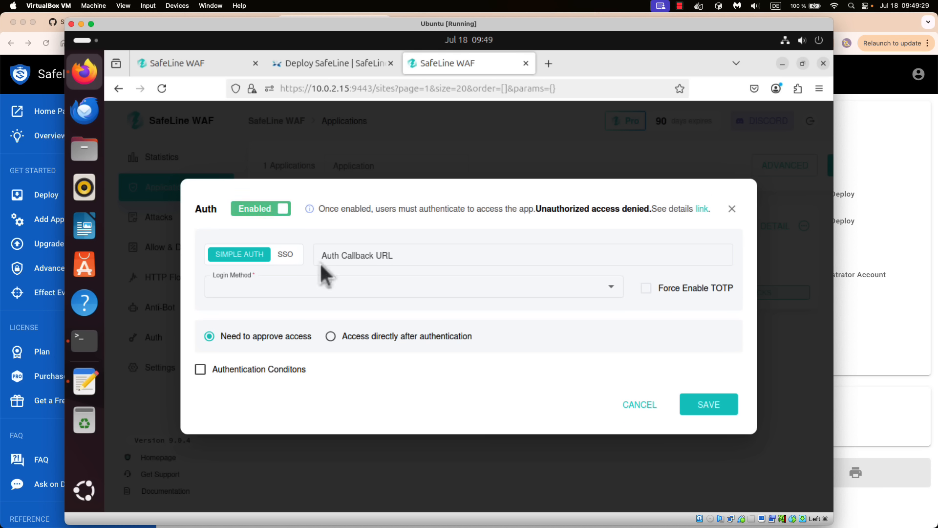
{"action": "left_click", "coordinate": [611, 287]}
{"action": "left_click", "coordinate": [231, 316]}
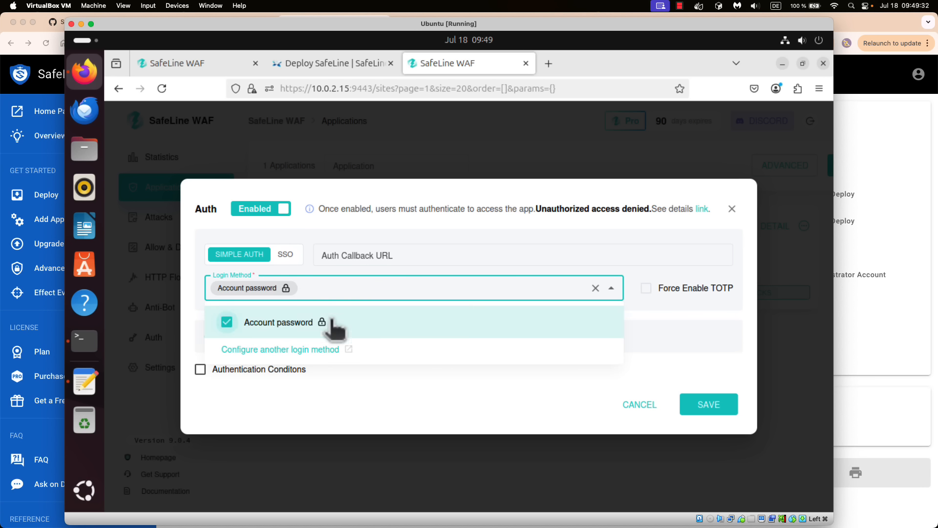
{"action": "left_click", "coordinate": [472, 412]}
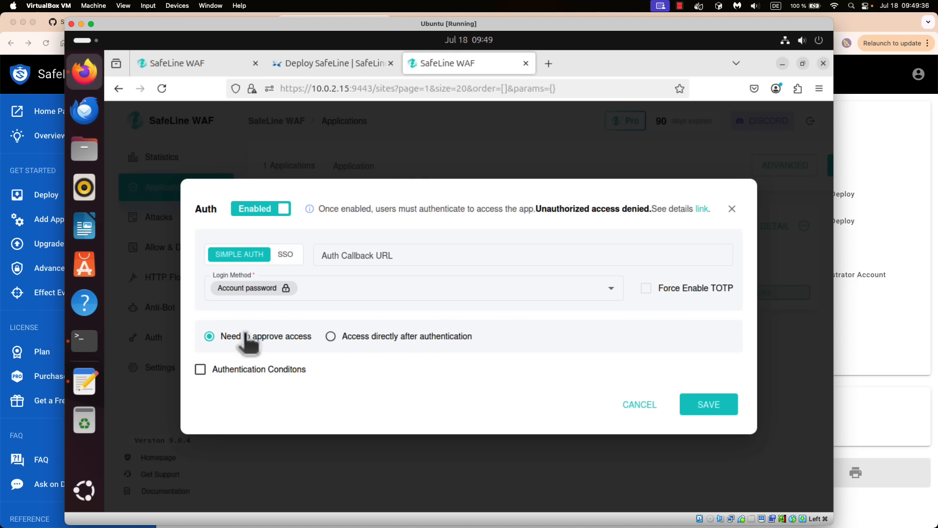
{"action": "left_click", "coordinate": [361, 337]}
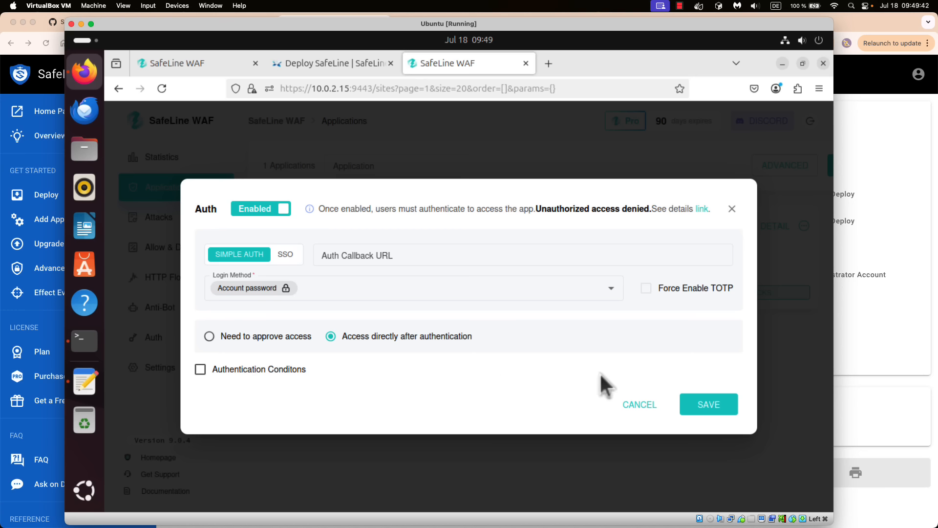
{"action": "left_click", "coordinate": [648, 292]}
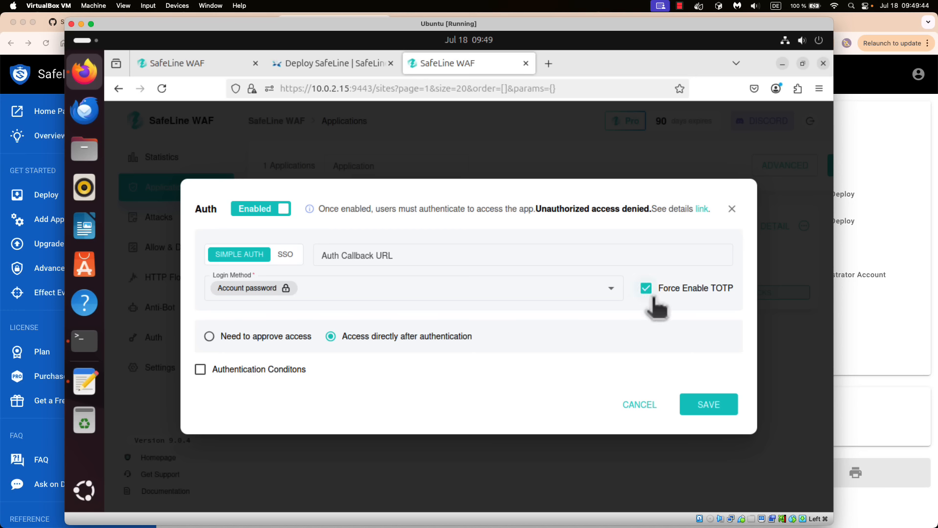
{"action": "left_click", "coordinate": [647, 291]}
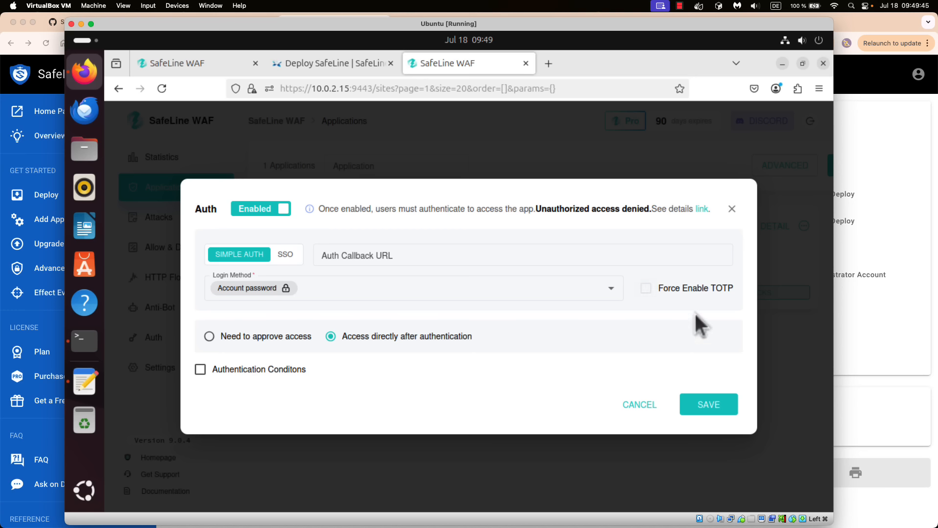
{"action": "left_click", "coordinate": [709, 404]}
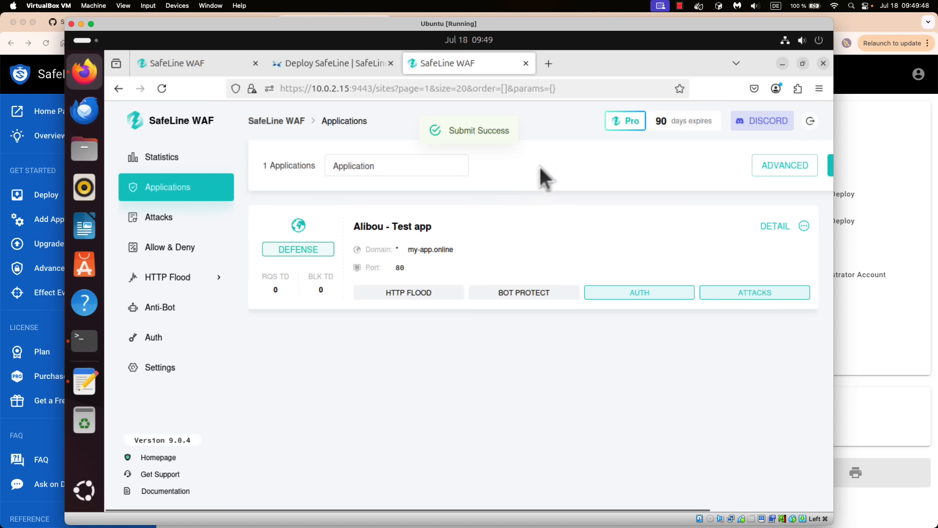
- Copy the test app's domain and load my-app.online in a new browser tab
{"action": "left_click_drag", "start_coordinate": [455, 250], "coordinate": [411, 253]}
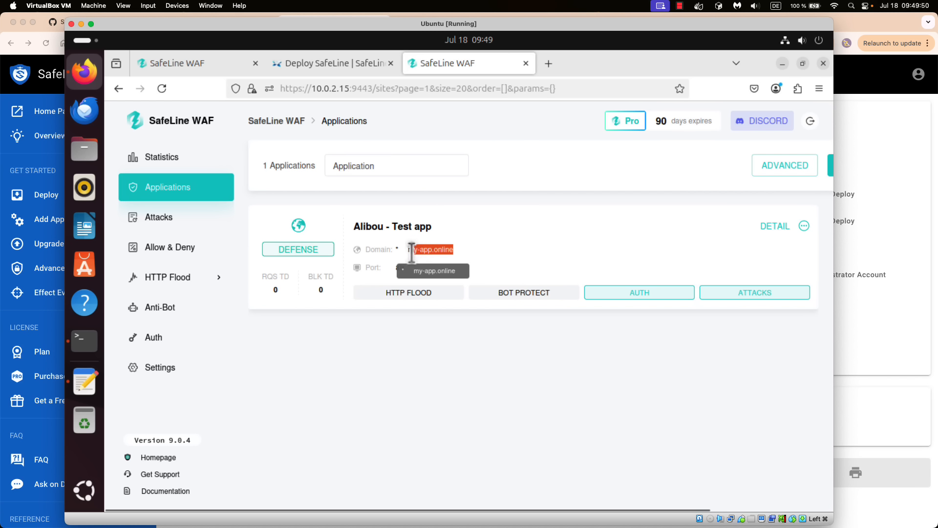
{"action": "right_click", "coordinate": [426, 251]}
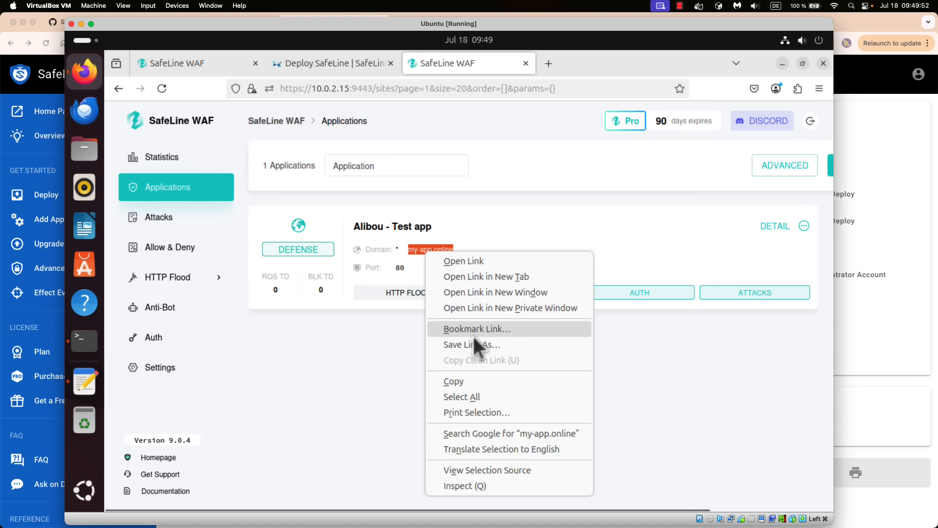
{"action": "left_click", "coordinate": [468, 383]}
{"action": "left_click", "coordinate": [549, 64]}
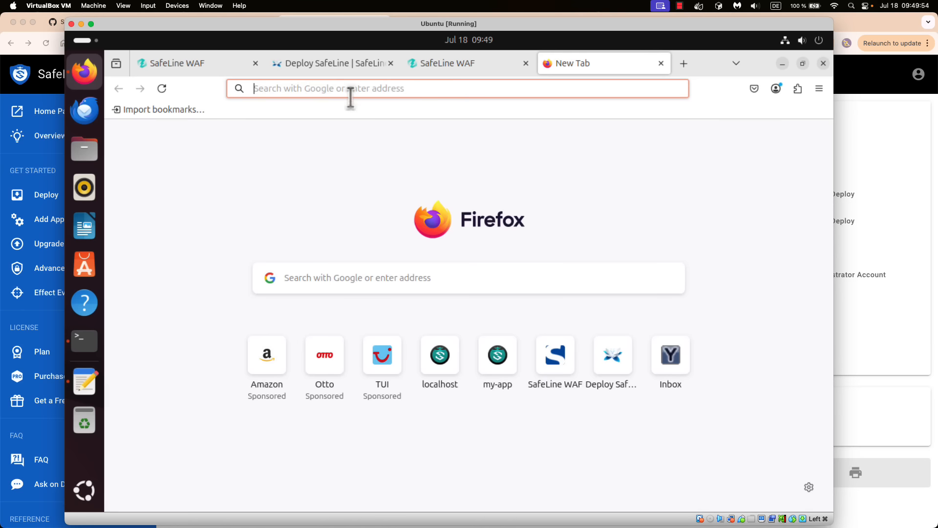
{"action": "right_click", "coordinate": [316, 88]}
{"action": "left_click", "coordinate": [360, 165]}
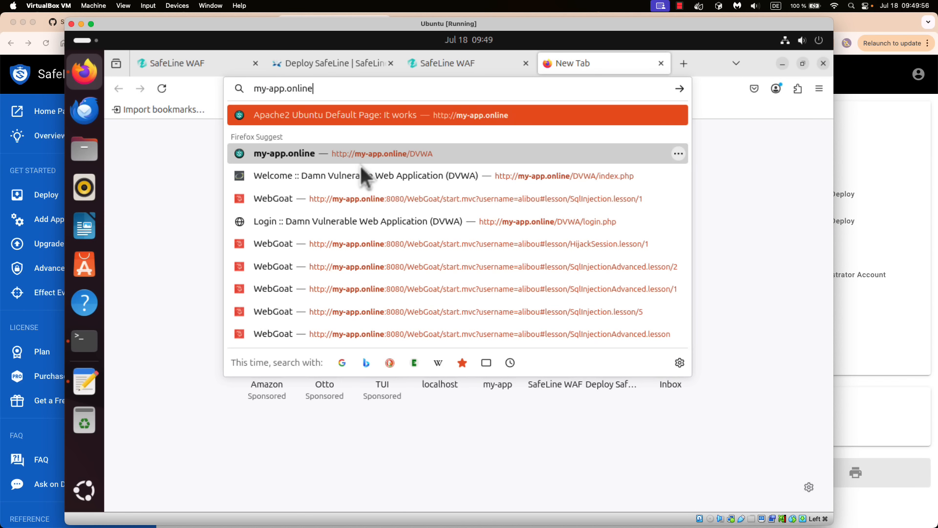
{"action": "key", "text": "Return"}
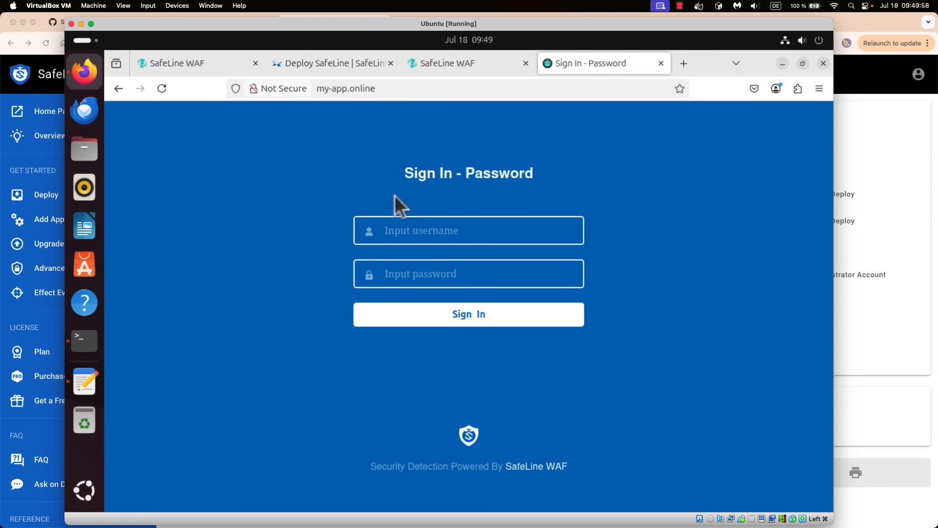
- Sign in on the Sign In - Password page with the new user's username and password
{"action": "left_click_drag", "start_coordinate": [404, 174], "coordinate": [545, 173]}
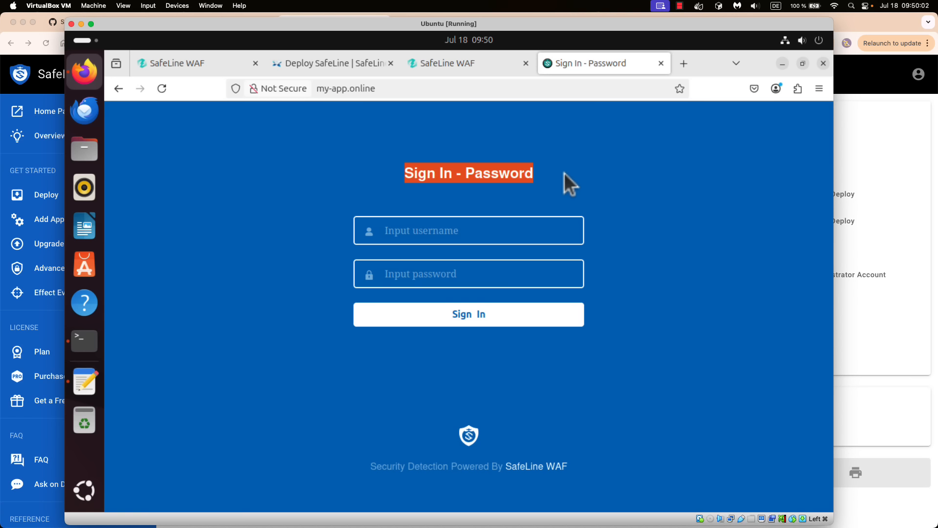
{"action": "left_click", "coordinate": [609, 362]}
{"action": "left_click_drag", "start_coordinate": [582, 463], "coordinate": [666, 457]}
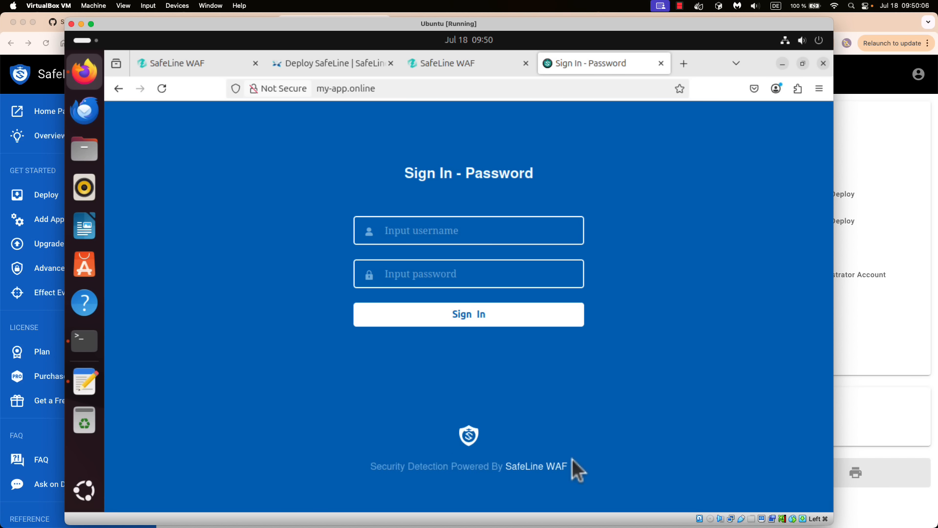
{"action": "left_click", "coordinate": [447, 230]}
{"action": "type", "text": "a"}
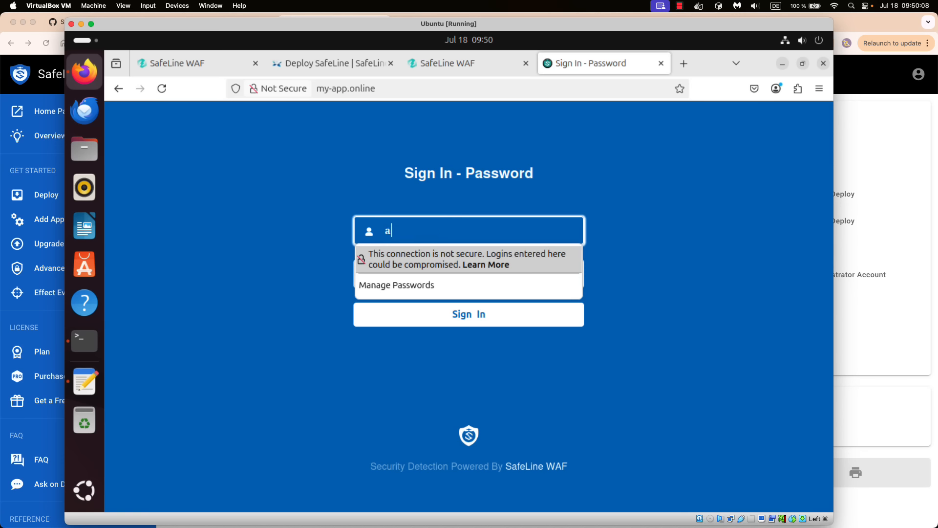
{"action": "type", "text": "libou"}
{"action": "key", "text": "Tab"}
{"action": "type", "text": "p"}
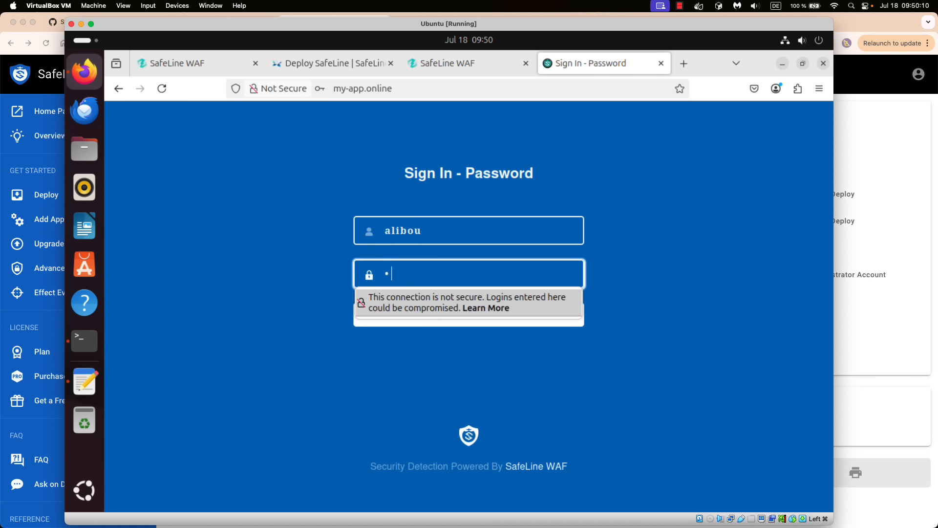
{"action": "type", "text": "••"}
{"action": "left_click", "coordinate": [482, 319]}
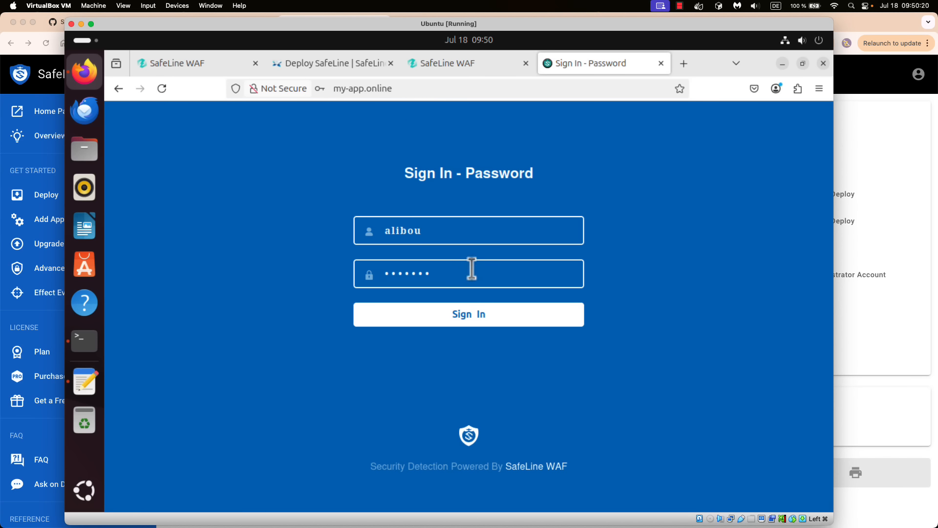
{"action": "left_click_drag", "start_coordinate": [468, 274], "coordinate": [376, 273]}
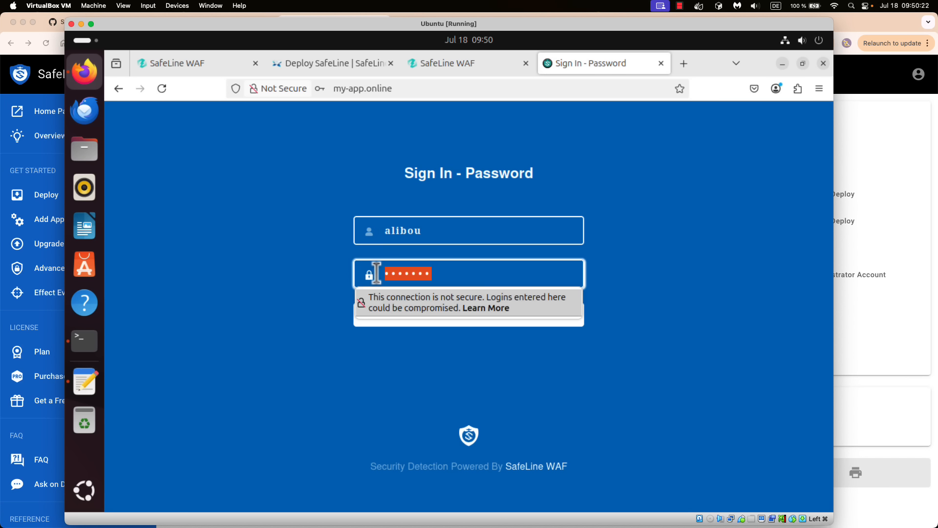
{"action": "type", "text": "••"}
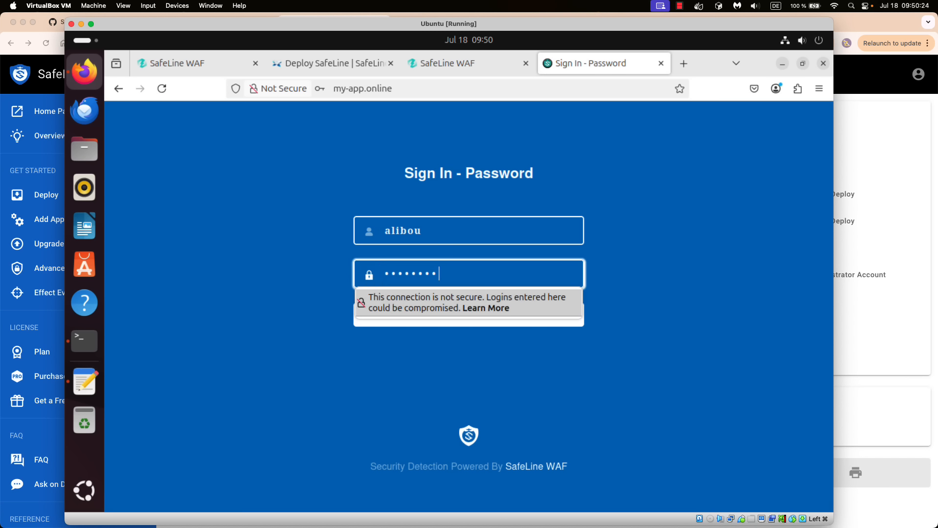
{"action": "type", "text": "••••••"}
{"action": "left_click", "coordinate": [468, 318]}
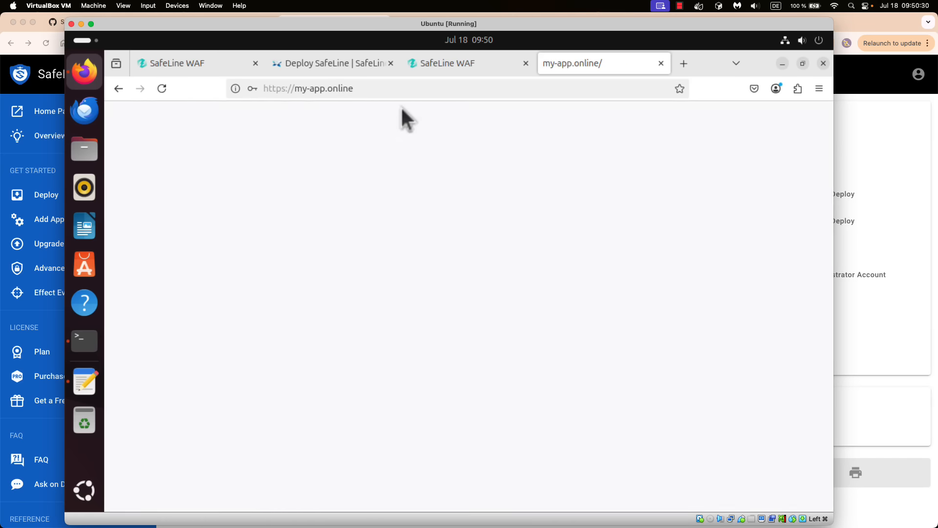
- Note the 'Unable to connect' error and return to the SafeLine WAF management tab
{"action": "left_click_drag", "start_coordinate": [226, 239], "coordinate": [417, 352]}
{"action": "left_click", "coordinate": [356, 342]}
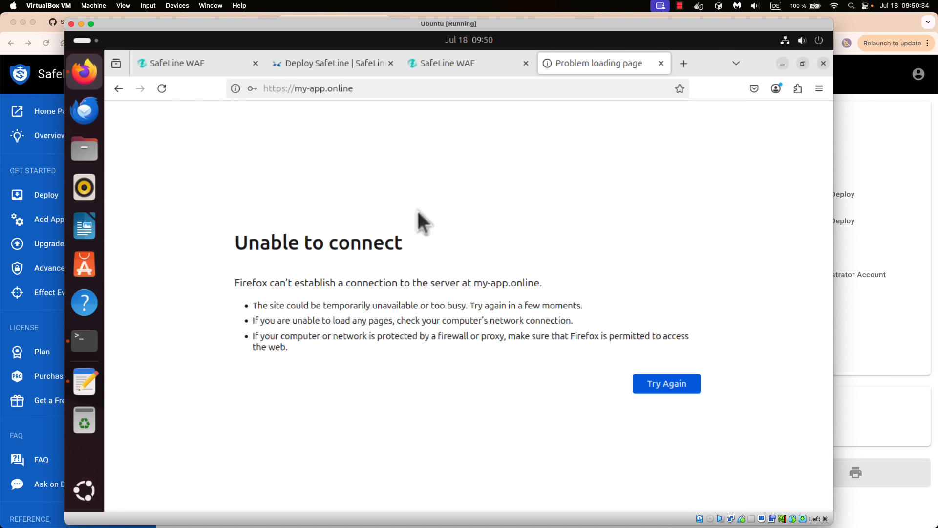
{"action": "left_click", "coordinate": [439, 64]}
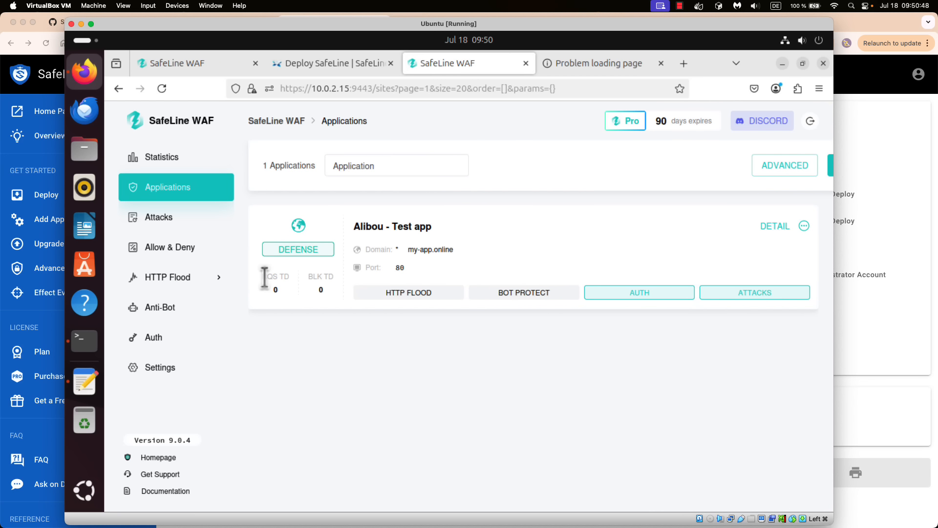
- Open the Statistics dashboard and switch the Geo Location panel to the 2D map
{"action": "left_click", "coordinate": [171, 158]}
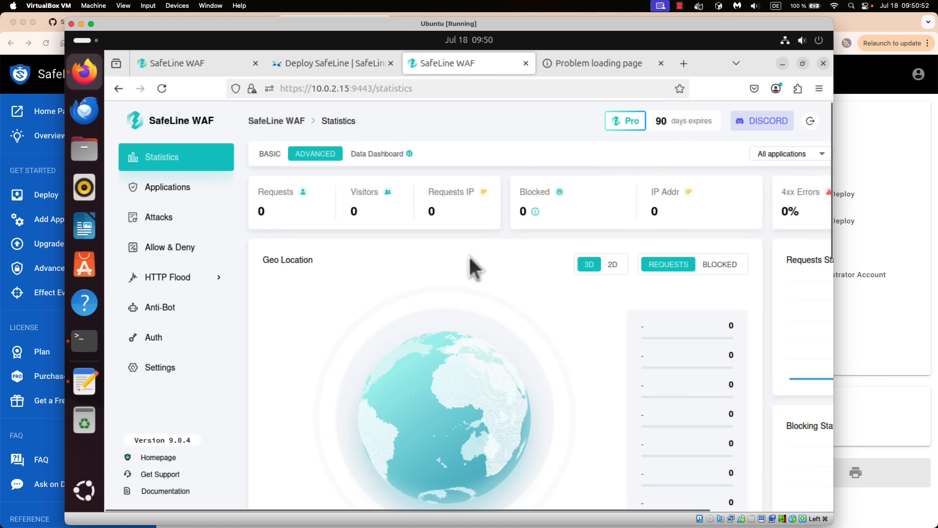
{"action": "left_click", "coordinate": [614, 264]}
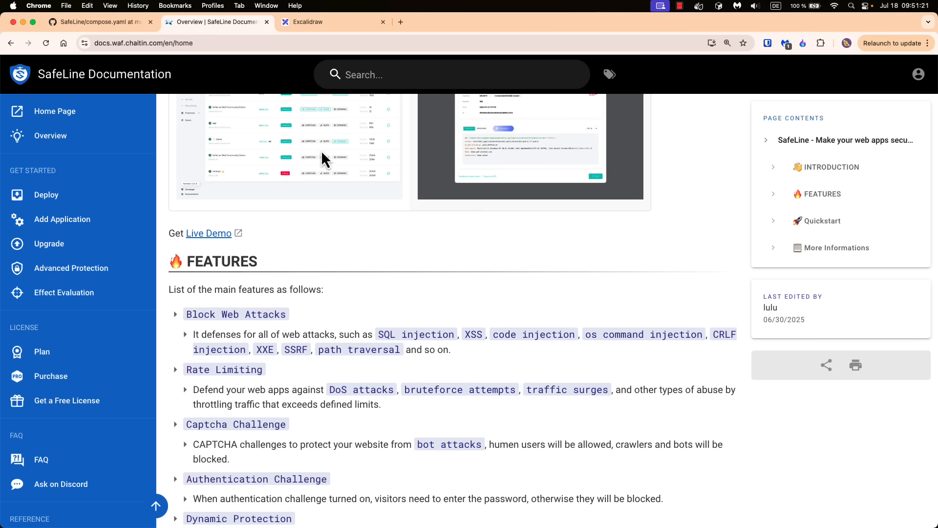
- Scroll the SafeLine GitHub README to its features, then open Live Demo from the documentation
{"action": "left_click", "coordinate": [106, 23]}
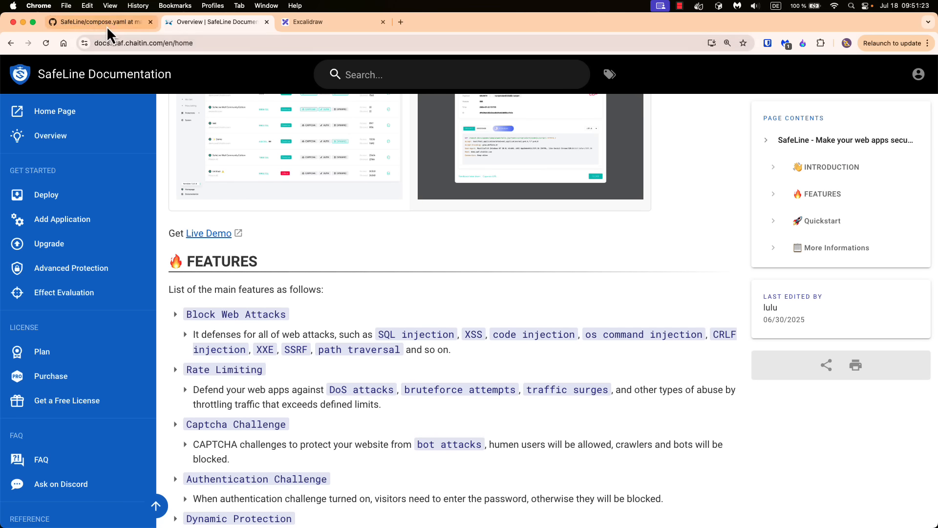
{"action": "scroll", "coordinate": [147, 127], "scroll_direction": "up", "scroll_amount": 3}
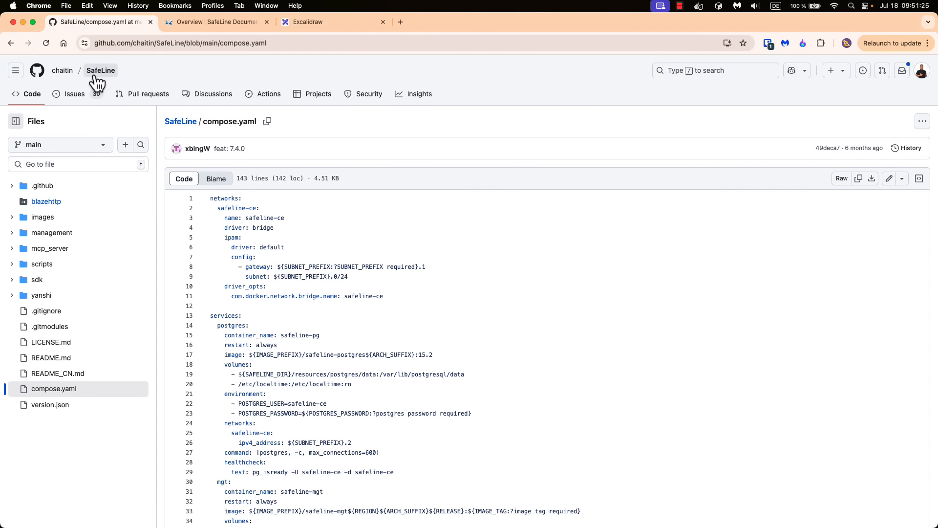
{"action": "left_click", "coordinate": [99, 70]}
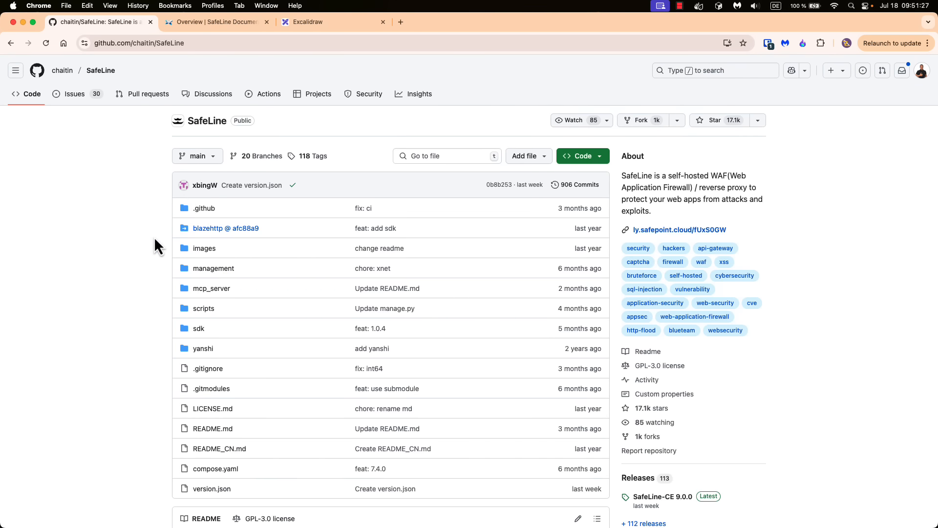
{"action": "scroll", "coordinate": [156, 244], "scroll_direction": "down", "scroll_amount": 15}
{"action": "scroll", "coordinate": [157, 252], "scroll_direction": "down", "scroll_amount": 8}
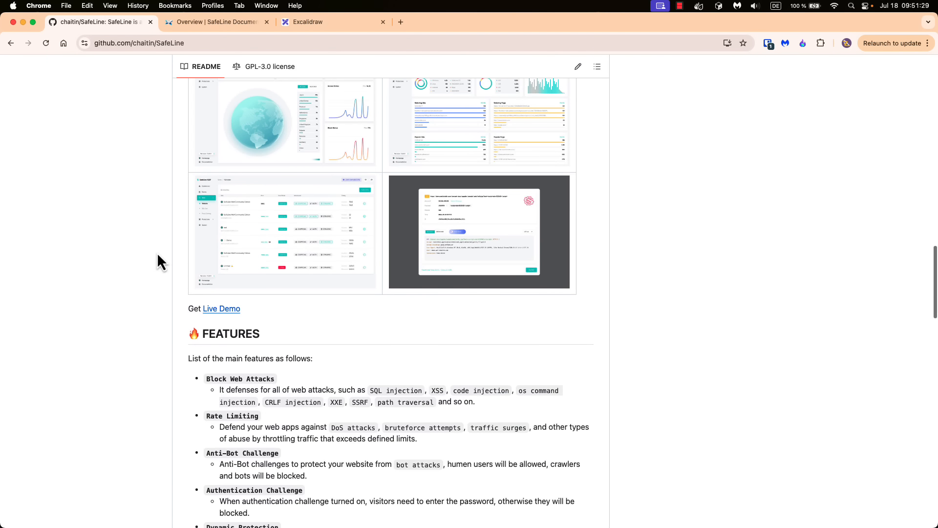
{"action": "left_click", "coordinate": [224, 21]}
{"action": "left_click", "coordinate": [230, 233]}
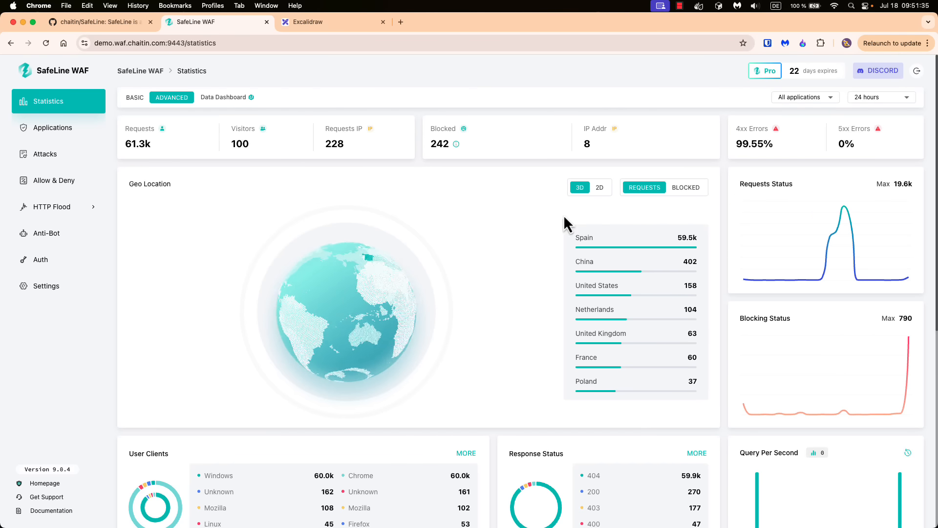
- Toggle the Geo Location panel between the 2D map and 3D globe, rotating toward Europe
{"action": "left_click", "coordinate": [600, 187]}
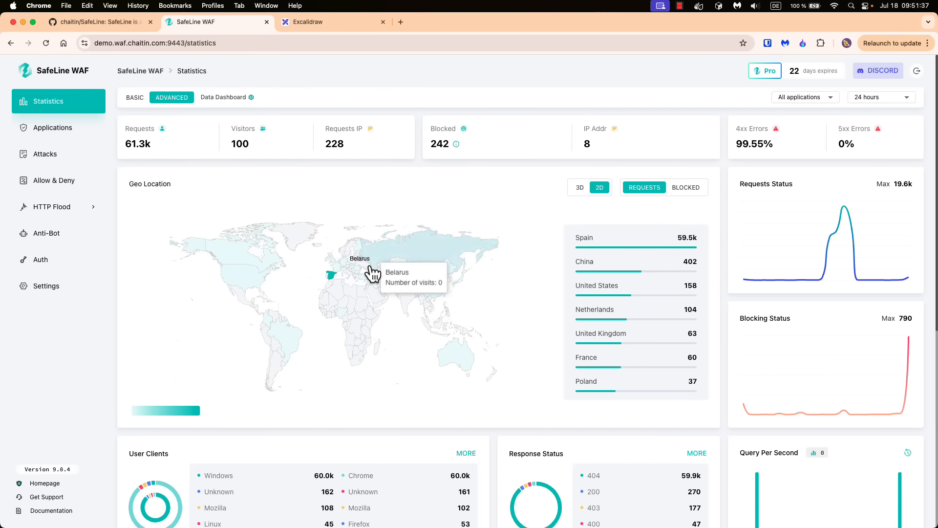
{"action": "left_click", "coordinate": [581, 188]}
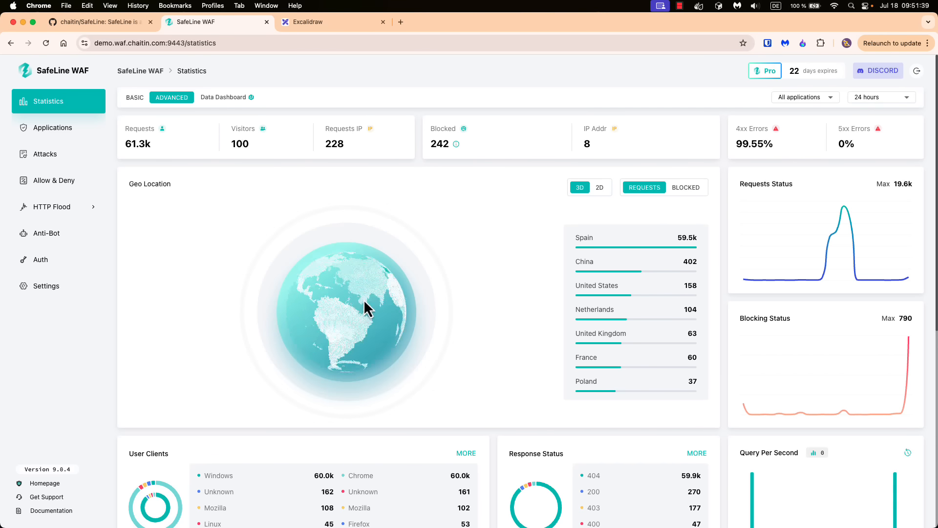
{"action": "left_click_drag", "start_coordinate": [350, 301], "coordinate": [372, 342]}
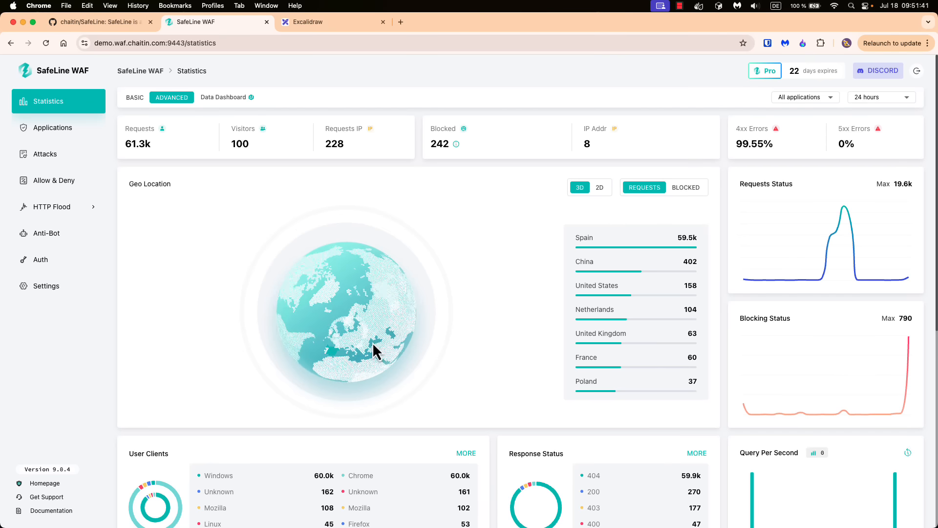
{"action": "left_click", "coordinate": [600, 189]}
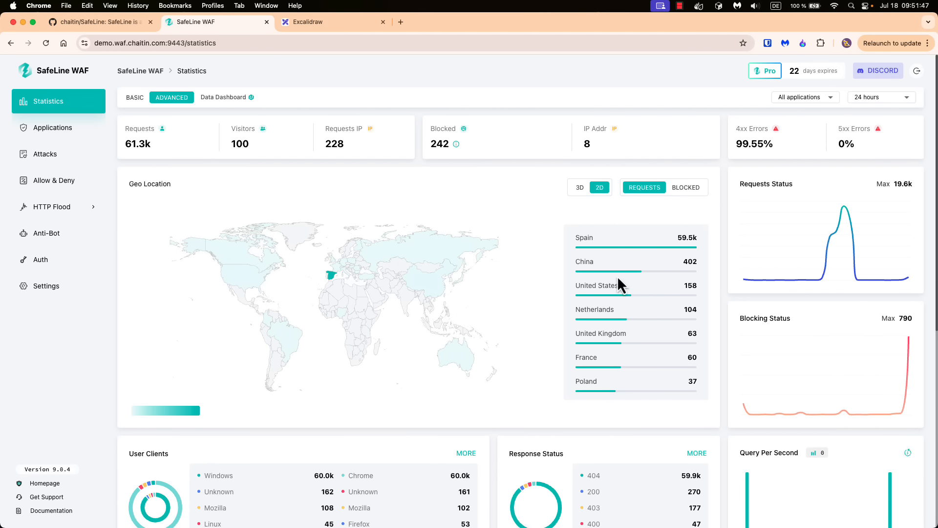
{"action": "scroll", "coordinate": [619, 284], "scroll_direction": "down", "scroll_amount": 2}
{"action": "scroll", "coordinate": [620, 285], "scroll_direction": "up", "scroll_amount": 2}
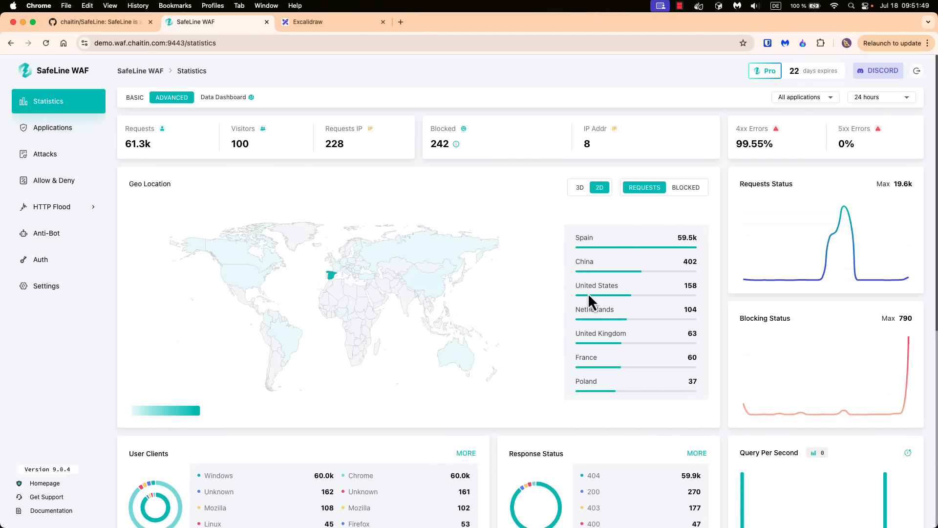
{"action": "mouse_move", "coordinate": [422, 255]}
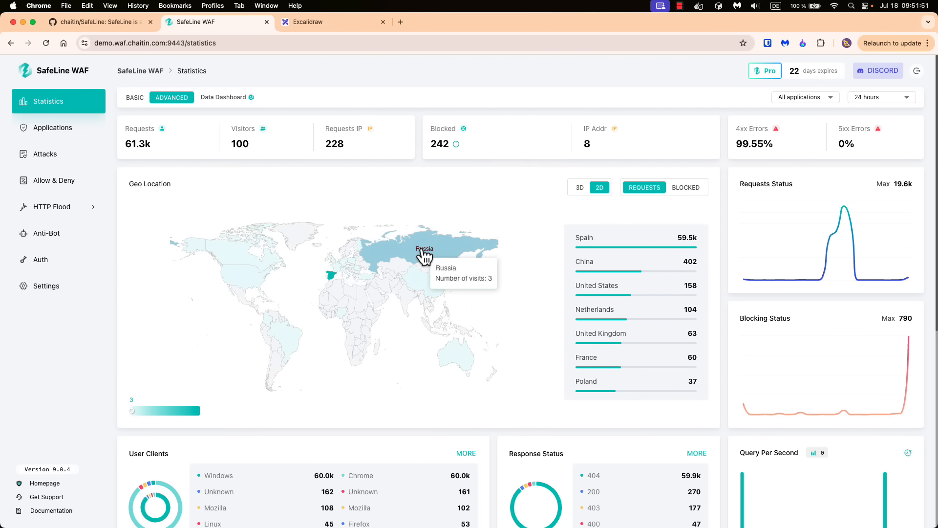
{"action": "mouse_move", "coordinate": [333, 280]}
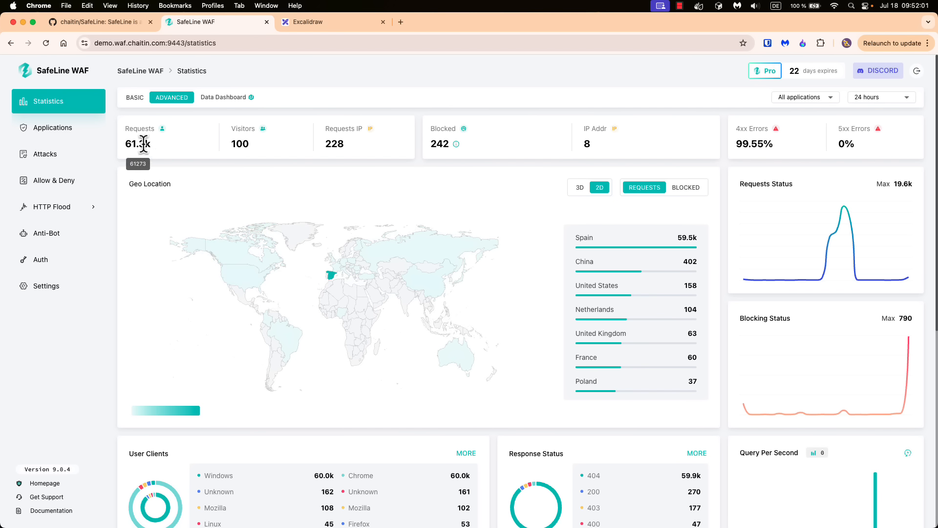
- Highlight the 61.3k Requests, 99.55% 4xx and 0% 5xx rates, then go to Applications
{"action": "left_click_drag", "start_coordinate": [151, 144], "coordinate": [124, 150]}
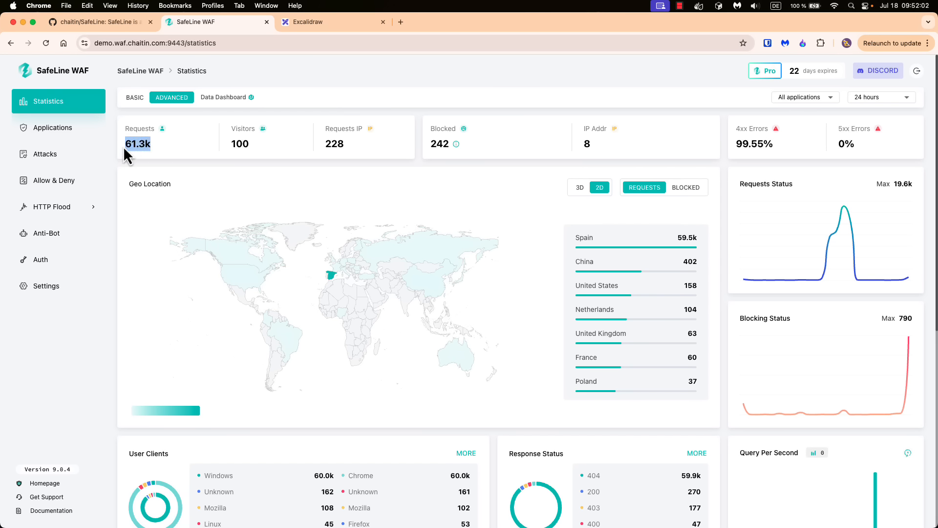
{"action": "left_click", "coordinate": [177, 146]}
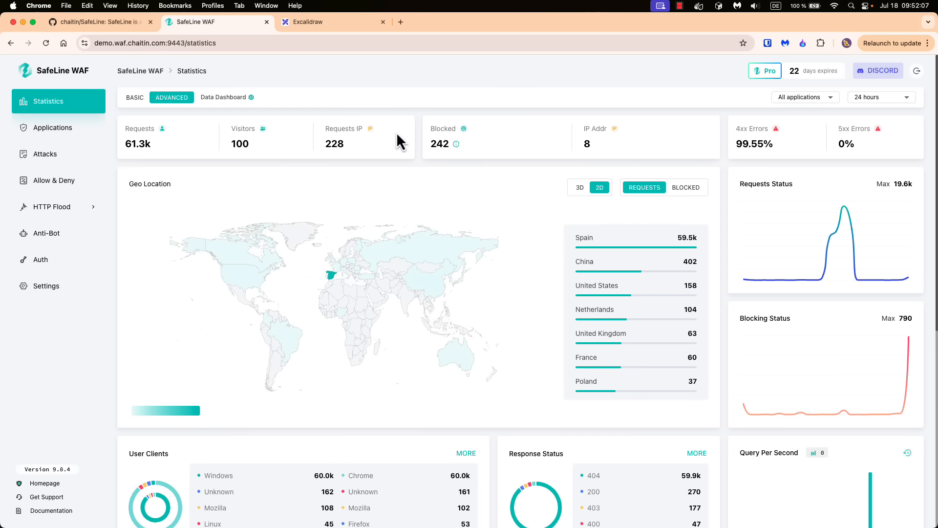
{"action": "left_click_drag", "start_coordinate": [787, 144], "coordinate": [731, 145]}
{"action": "left_click", "coordinate": [760, 149]}
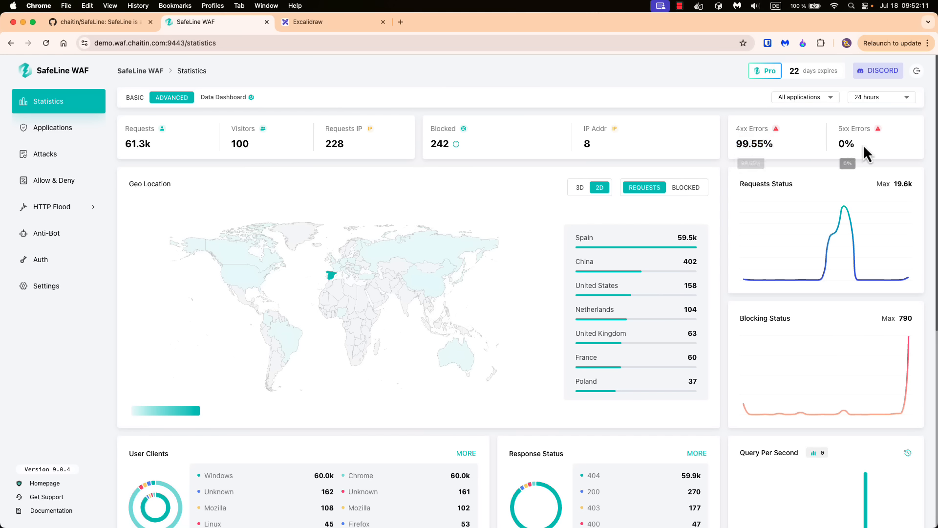
{"action": "left_click_drag", "start_coordinate": [856, 144], "coordinate": [841, 144]}
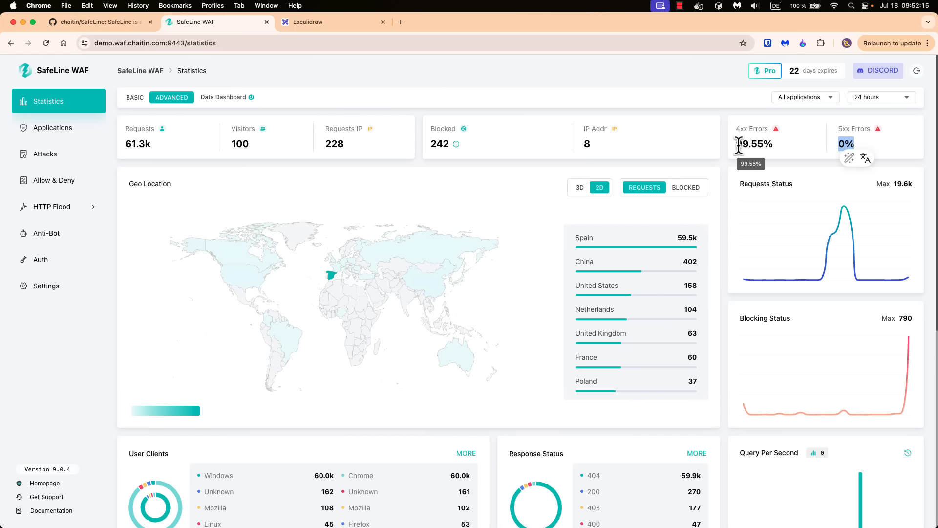
{"action": "left_click_drag", "start_coordinate": [739, 144], "coordinate": [775, 145]}
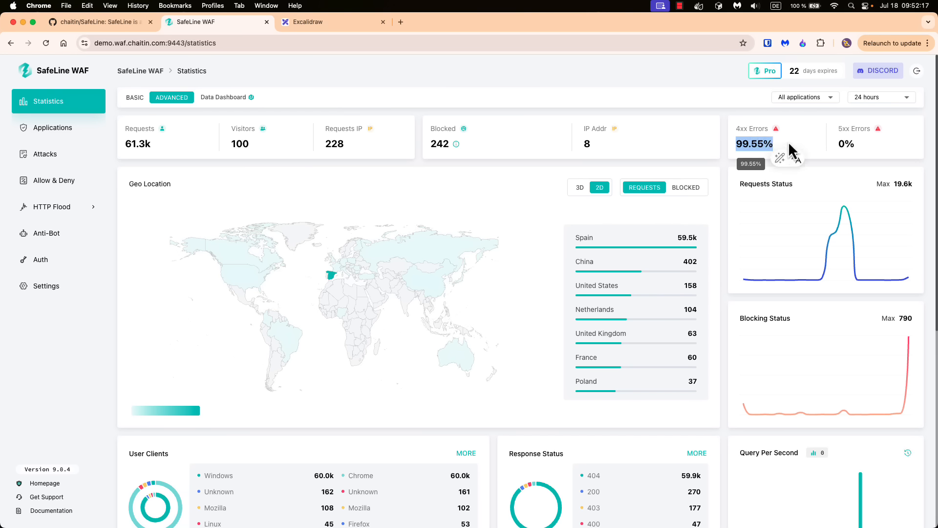
{"action": "left_click", "coordinate": [798, 143]}
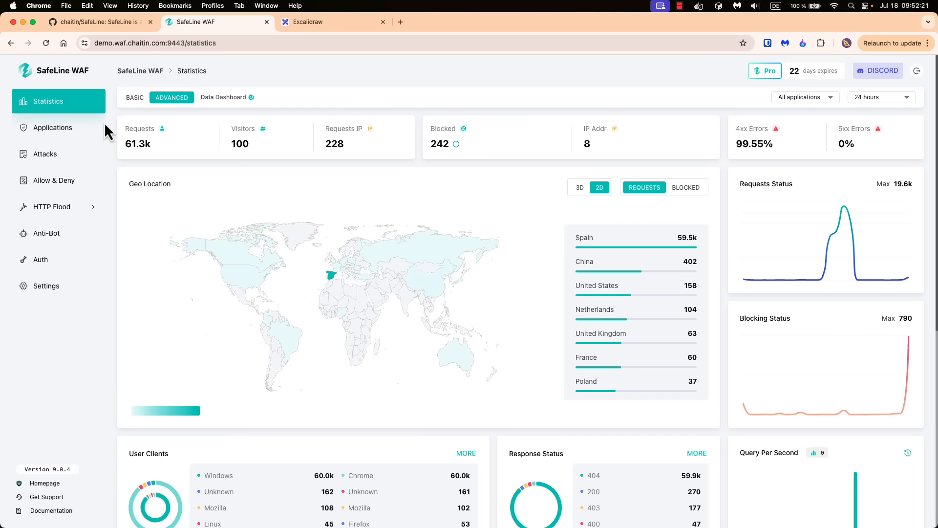
{"action": "left_click", "coordinate": [54, 129]}
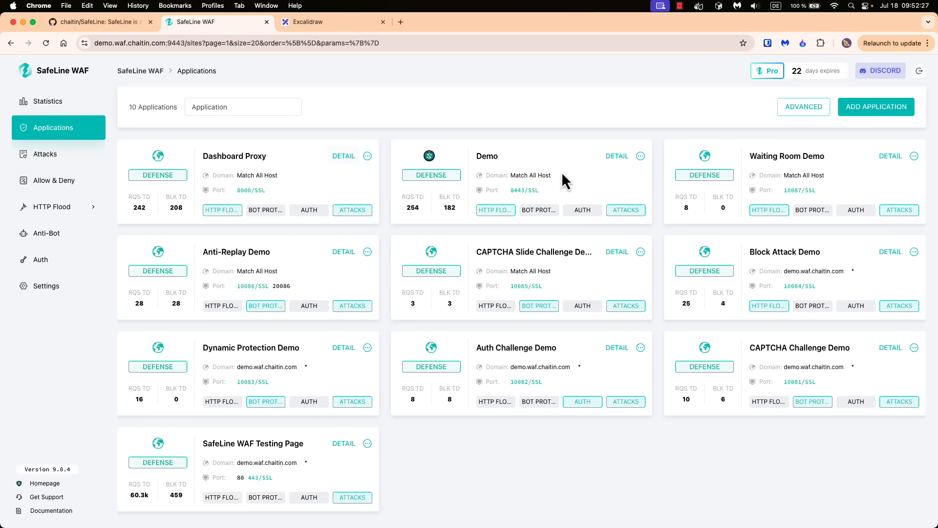
- Preview the Demo app's Auth toggle and login methods, cancel without saving, then go to Attacks
{"action": "left_click", "coordinate": [619, 155]}
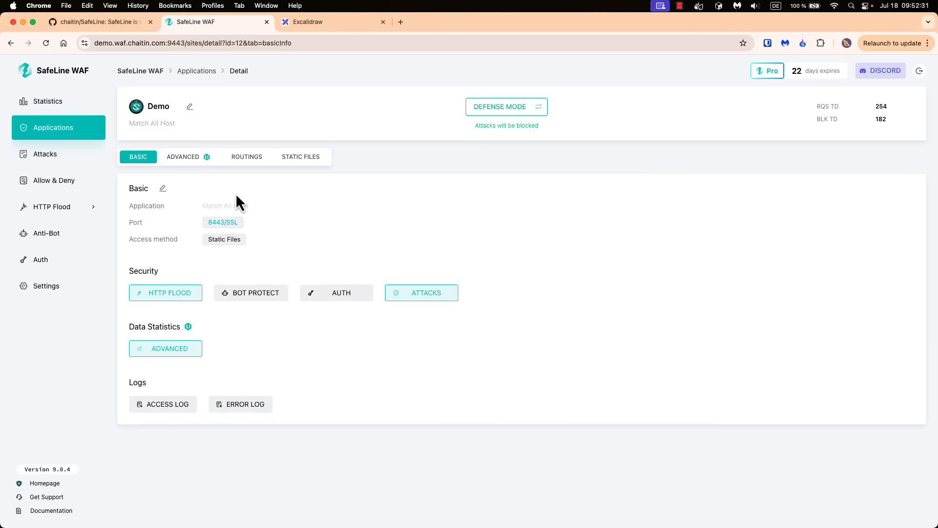
{"action": "left_click", "coordinate": [342, 294]}
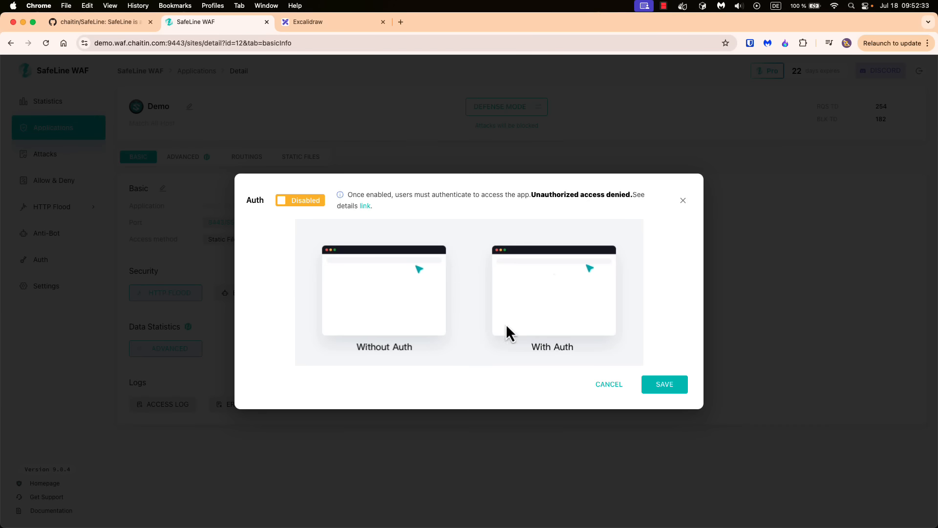
{"action": "left_click", "coordinate": [282, 202]}
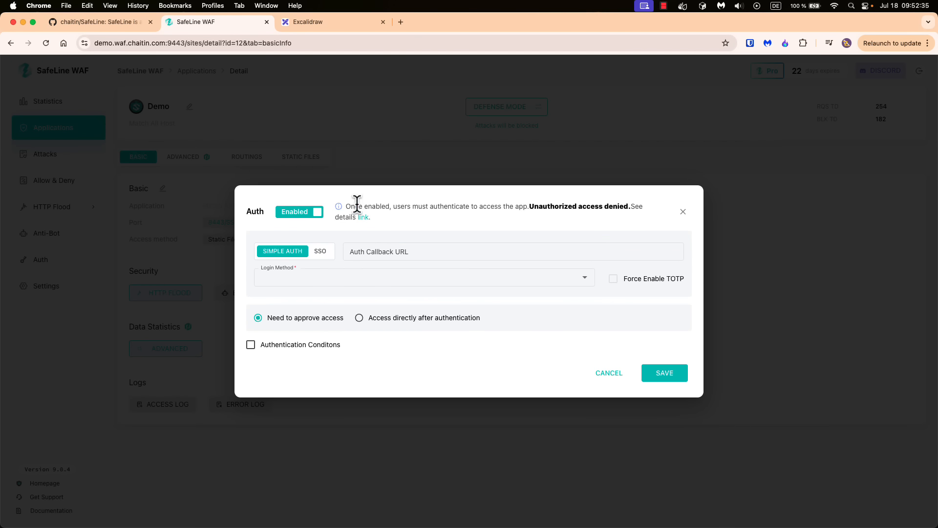
{"action": "left_click", "coordinate": [378, 278]}
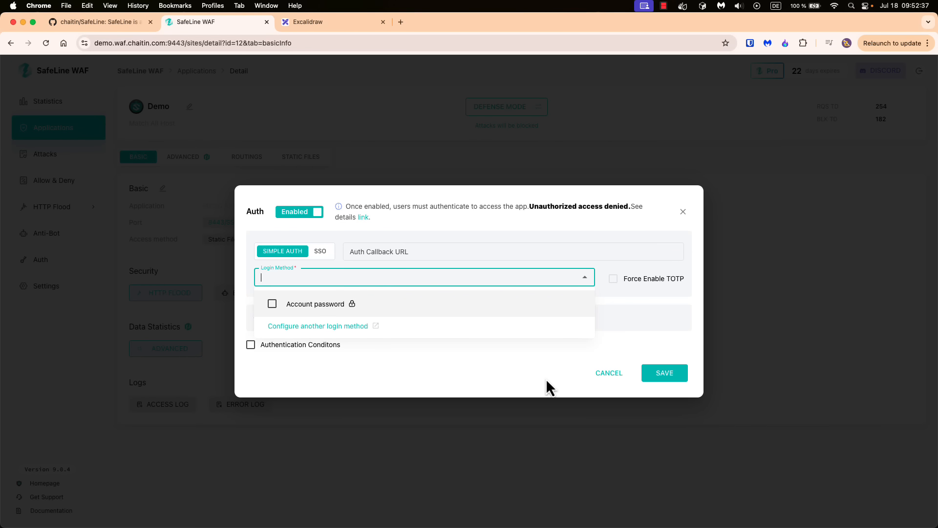
{"action": "left_click", "coordinate": [594, 376]}
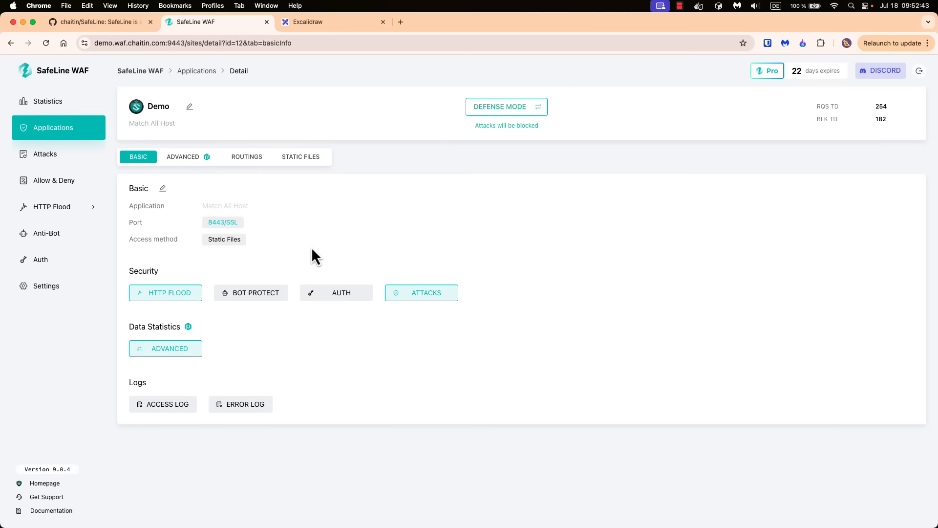
{"action": "left_click", "coordinate": [61, 156]}
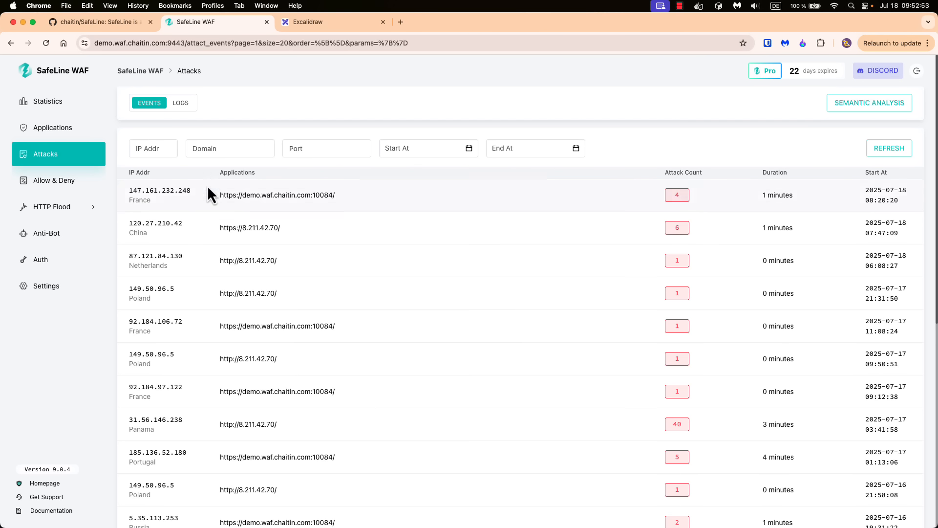
- List the four attacks from 147.161.232.248, highlighting the SQL Inj type, URL and IP
{"action": "scroll", "coordinate": [384, 259], "scroll_direction": "down", "scroll_amount": 2}
{"action": "scroll", "coordinate": [384, 259], "scroll_direction": "up", "scroll_amount": 2}
{"action": "left_click", "coordinate": [680, 196]}
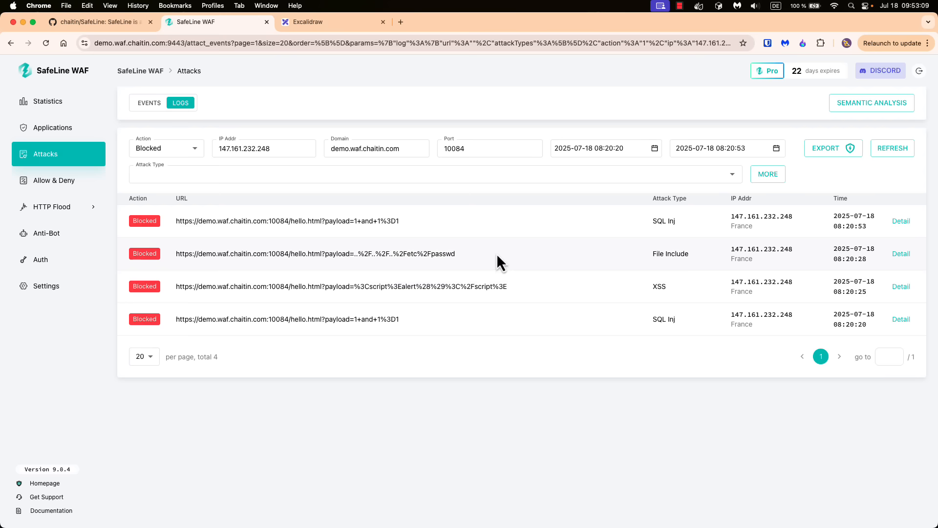
{"action": "left_click_drag", "start_coordinate": [684, 220], "coordinate": [651, 220]}
{"action": "left_click", "coordinate": [351, 222]}
{"action": "left_click_drag", "start_coordinate": [181, 220], "coordinate": [419, 224]}
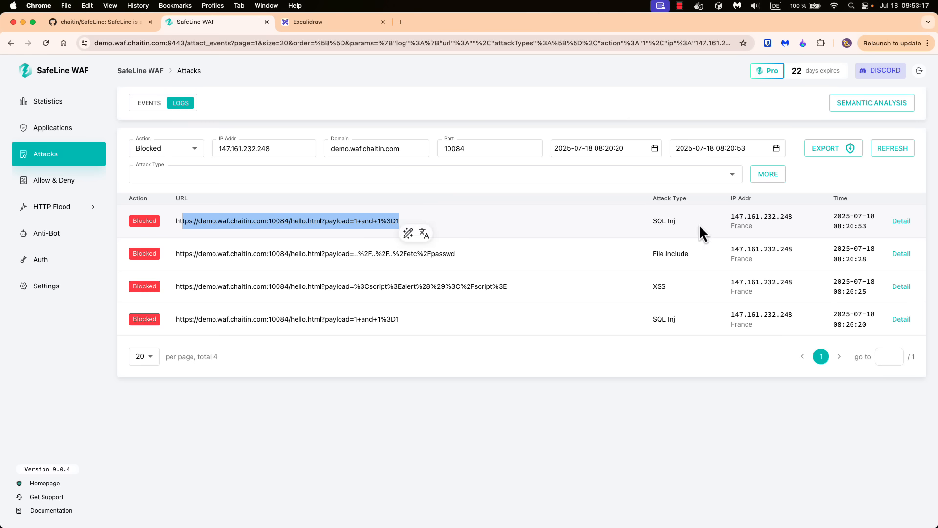
{"action": "left_click_drag", "start_coordinate": [732, 216], "coordinate": [802, 218]}
{"action": "left_click", "coordinate": [580, 219]}
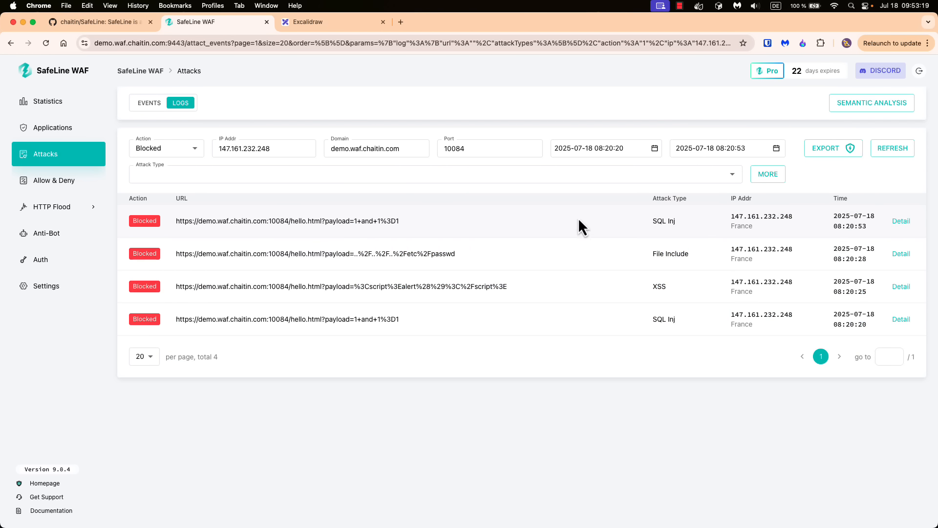
- Inspect the first SQL injection request's details, noting module SQL Inj, then close them
{"action": "left_click", "coordinate": [902, 221]}
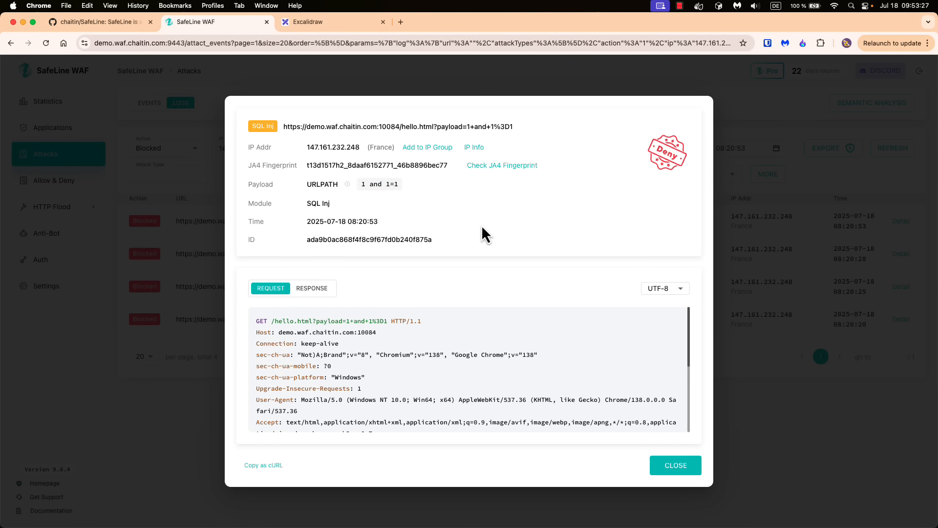
{"action": "left_click_drag", "start_coordinate": [332, 204], "coordinate": [303, 204]}
{"action": "left_click", "coordinate": [394, 205]}
{"action": "scroll", "coordinate": [501, 353], "scroll_direction": "down", "scroll_amount": 5}
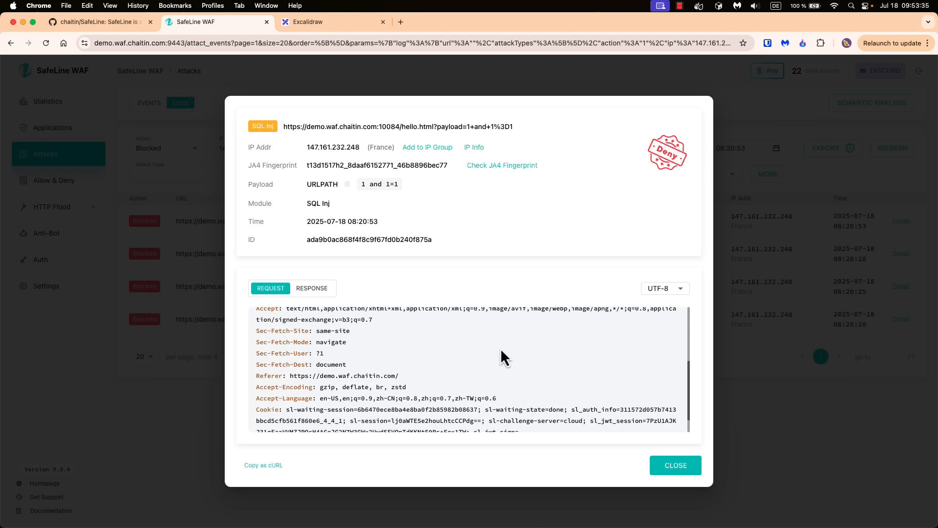
{"action": "key", "text": "Escape"}
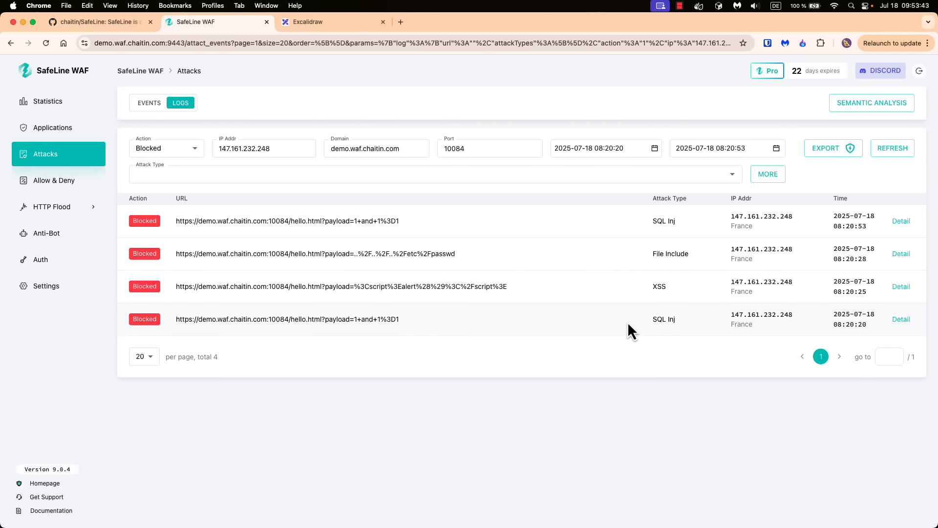
- Return to the full attack events list, scroll through it, and open Allow & Deny
{"action": "left_click", "coordinate": [56, 157]}
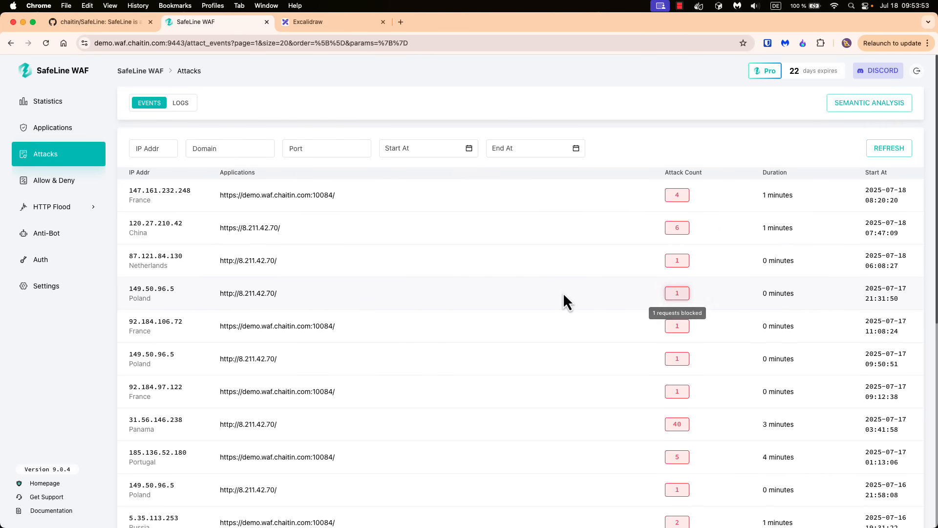
{"action": "scroll", "coordinate": [562, 294], "scroll_direction": "down", "scroll_amount": 5}
{"action": "scroll", "coordinate": [565, 303], "scroll_direction": "down", "scroll_amount": 4}
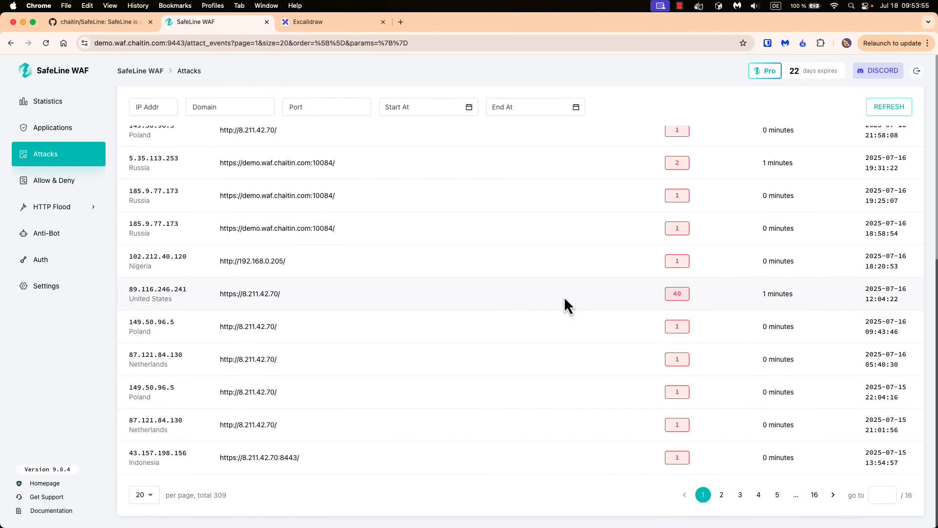
{"action": "scroll", "coordinate": [565, 303], "scroll_direction": "up", "scroll_amount": 9}
{"action": "mouse_move", "coordinate": [131, 227]}
{"action": "left_click", "coordinate": [64, 182]}
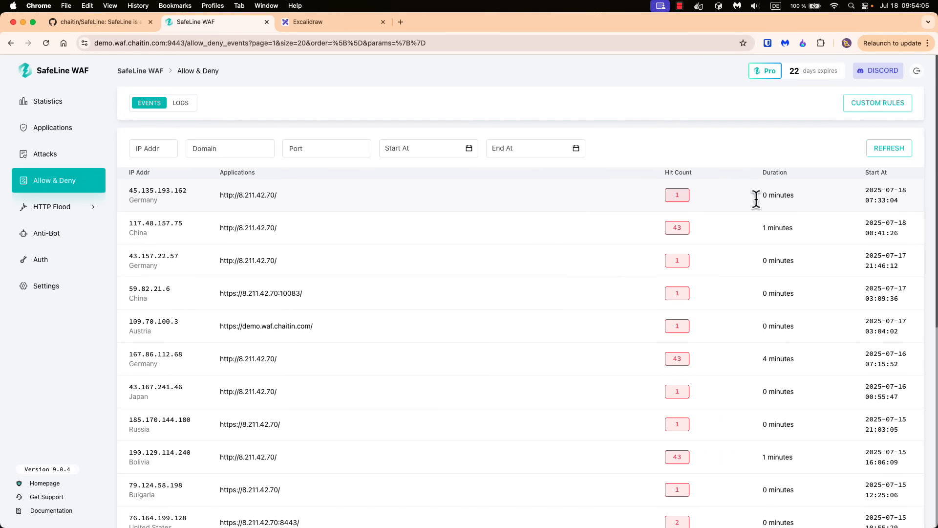
- View the one hit from 45.135.193.162, go back to events, then scroll through the Auth log
{"action": "left_click", "coordinate": [677, 196]}
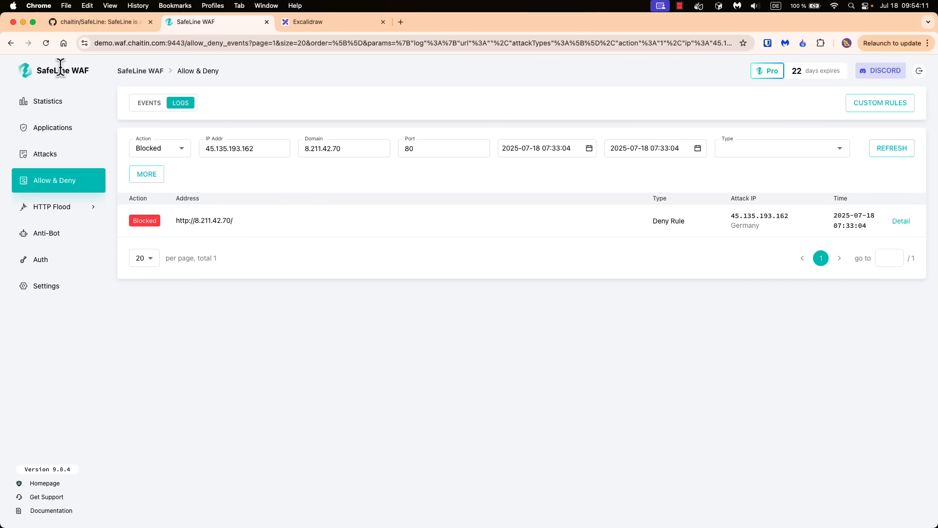
{"action": "left_click", "coordinate": [10, 43]}
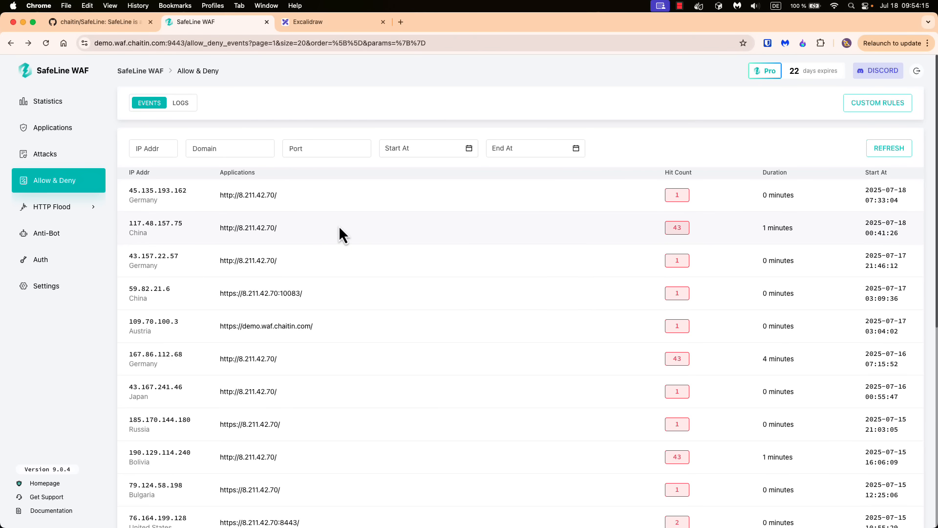
{"action": "left_click", "coordinate": [42, 259]}
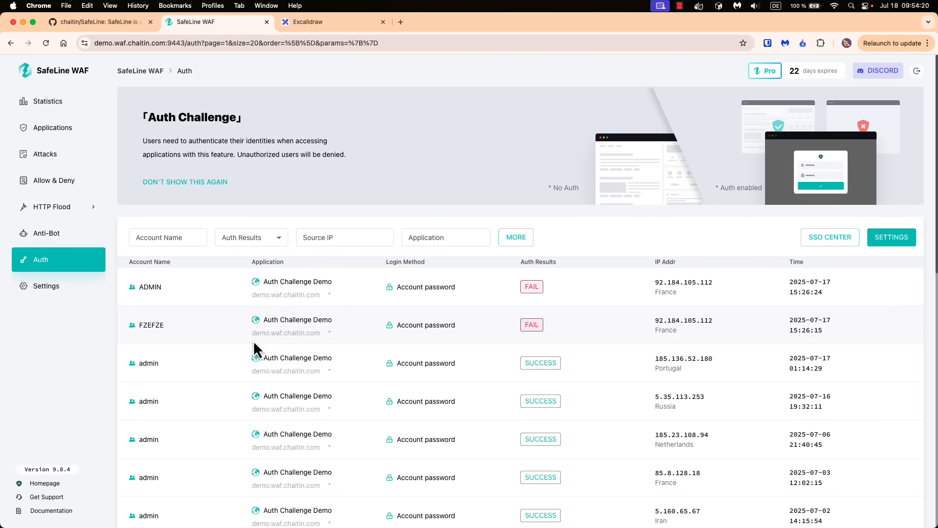
{"action": "scroll", "coordinate": [253, 340], "scroll_direction": "down", "scroll_amount": 2}
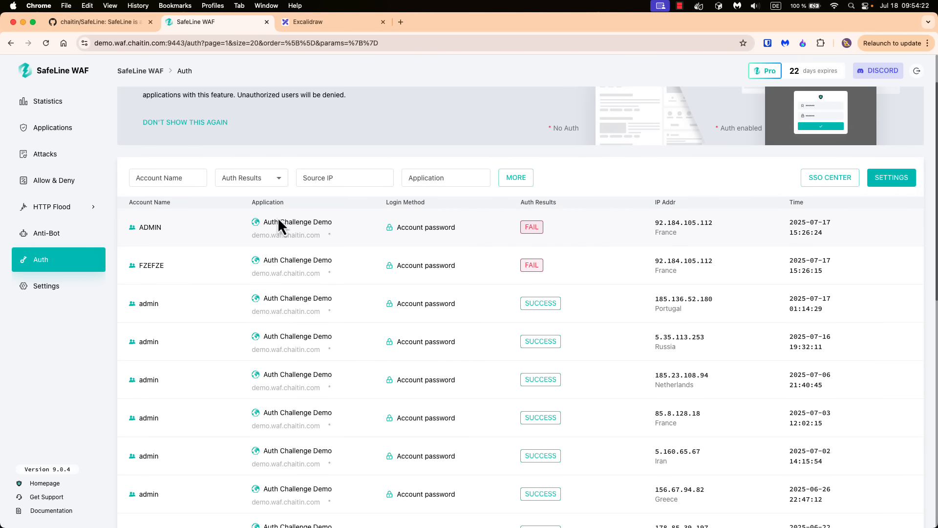
{"action": "scroll", "coordinate": [344, 275], "scroll_direction": "down", "scroll_amount": 4}
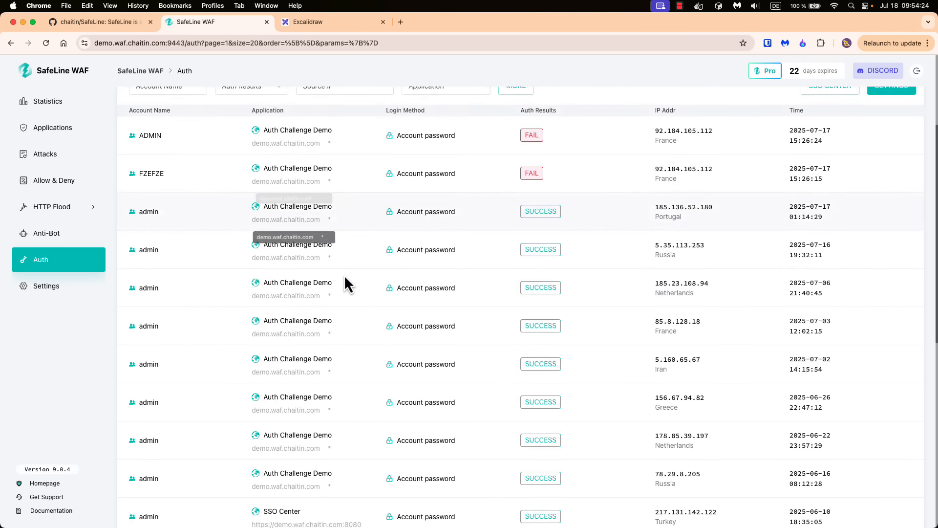
{"action": "scroll", "coordinate": [538, 294], "scroll_direction": "up", "scroll_amount": 5}
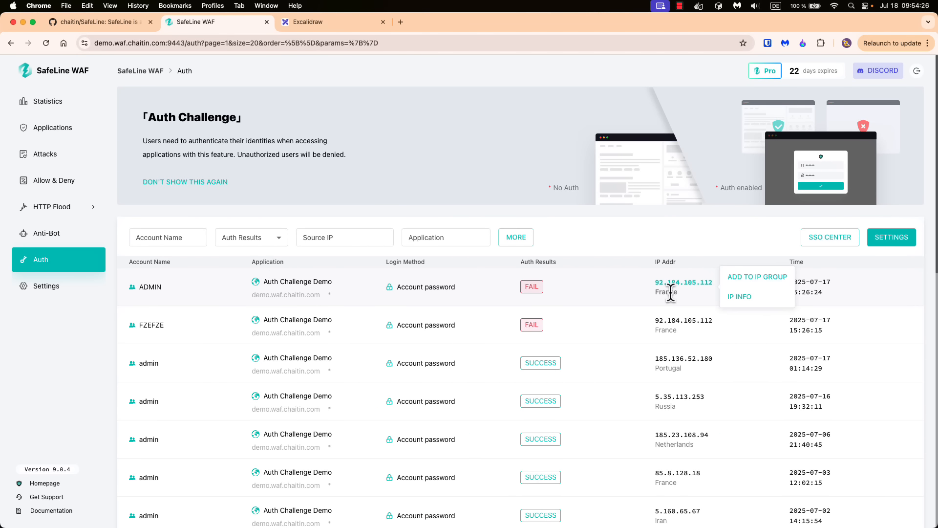